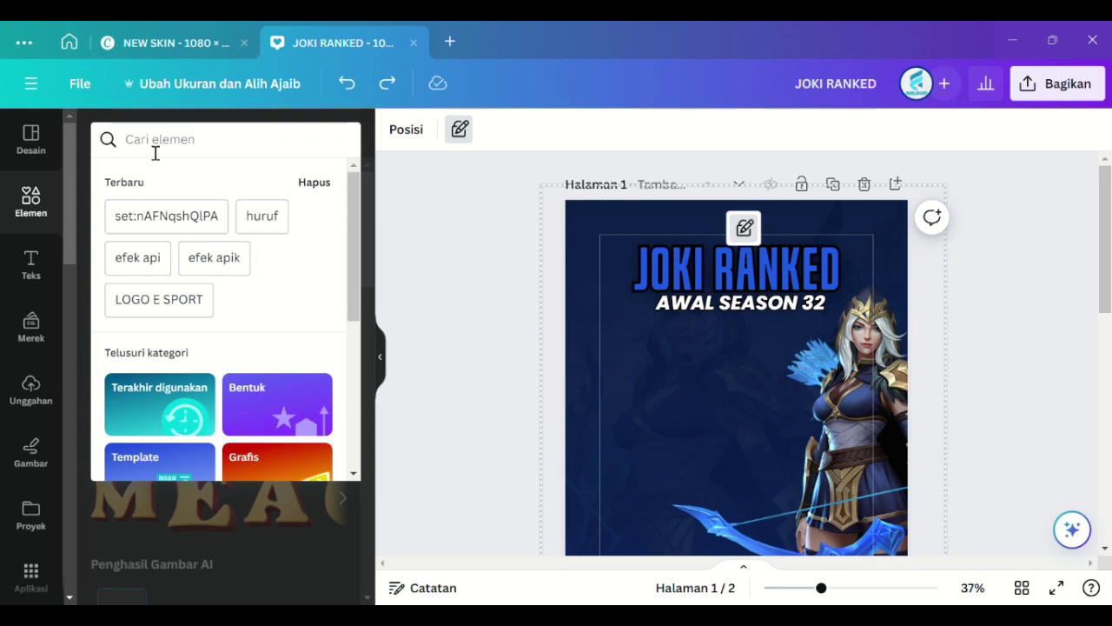
Step: Search the elements for PAPER graphics and insert a white torn-paper strip on page 1
{"action": "type", "text": "PAPER"}
{"action": "key", "text": "Return"}
{"action": "left_click", "coordinate": [169, 180]}
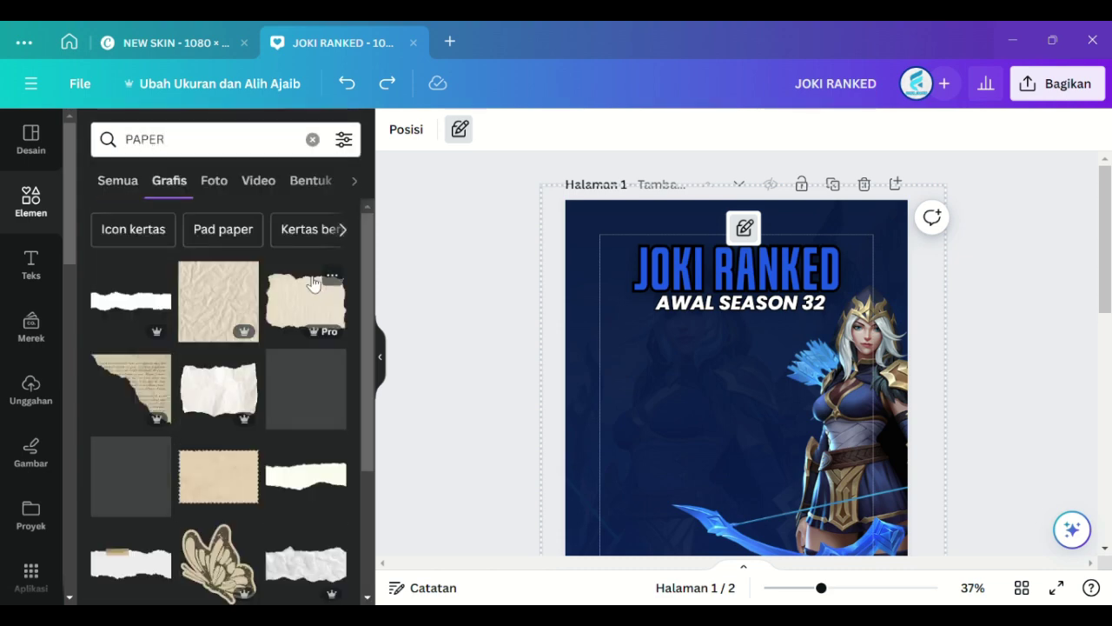
{"action": "scroll", "coordinate": [246, 392], "scroll_direction": "down", "scroll_amount": 5}
{"action": "left_click", "coordinate": [131, 218]}
Step: Enlarge the torn-paper strip to the full page width and place it along the bottom edge of page 1
{"action": "left_click_drag", "start_coordinate": [806, 431], "coordinate": [983, 459]}
{"action": "scroll", "coordinate": [765, 391], "scroll_direction": "down", "scroll_amount": 4}
{"action": "left_click_drag", "start_coordinate": [840, 434], "coordinate": [731, 281]}
{"action": "left_click_drag", "start_coordinate": [875, 305], "coordinate": [908, 346]}
{"action": "left_click_drag", "start_coordinate": [834, 297], "coordinate": [838, 266]}
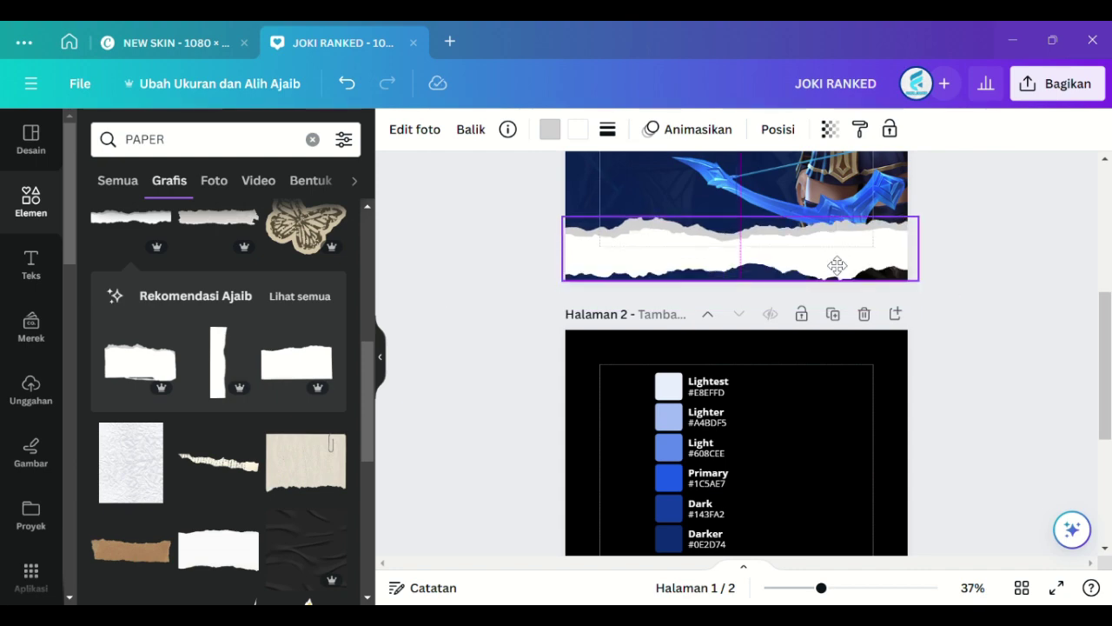
{"action": "left_click", "coordinate": [525, 253]}
Step: Add a square shape to page 1 and reshape it into a flat bar covering the bottom edge below the torn paper
{"action": "left_click", "coordinate": [13, 219]}
{"action": "left_click", "coordinate": [200, 282]}
{"action": "left_click", "coordinate": [544, 462]}
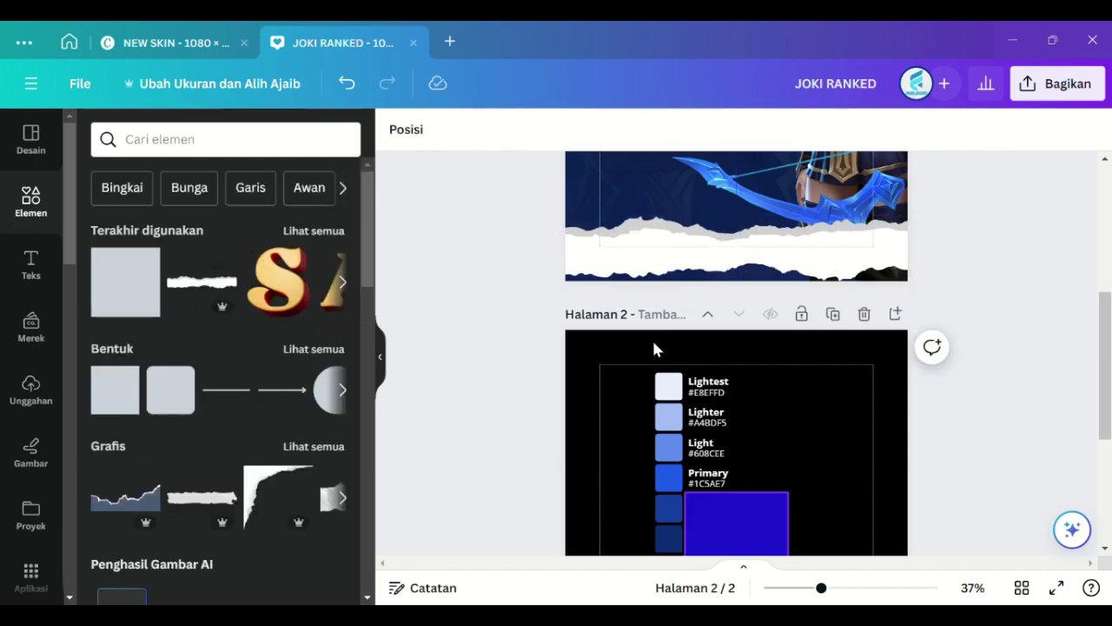
{"action": "left_click_drag", "start_coordinate": [730, 526], "coordinate": [601, 291]}
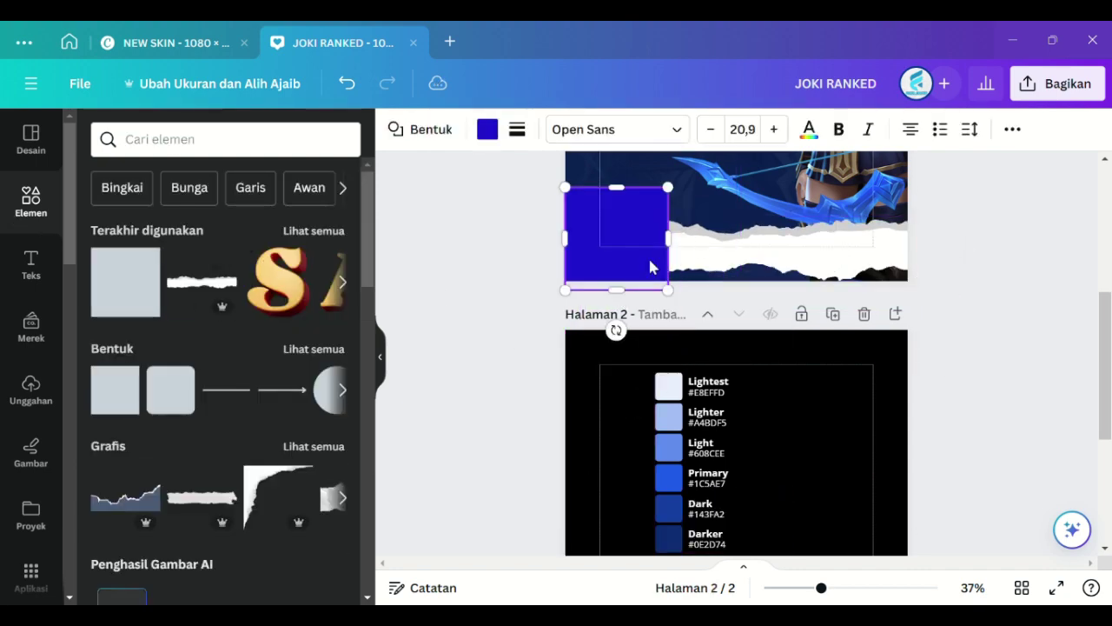
{"action": "left_click_drag", "start_coordinate": [618, 187], "coordinate": [964, 296]}
{"action": "left_click_drag", "start_coordinate": [566, 268], "coordinate": [531, 269]}
Step: Change the bottom bar's fill color to white
{"action": "left_click", "coordinate": [487, 129]}
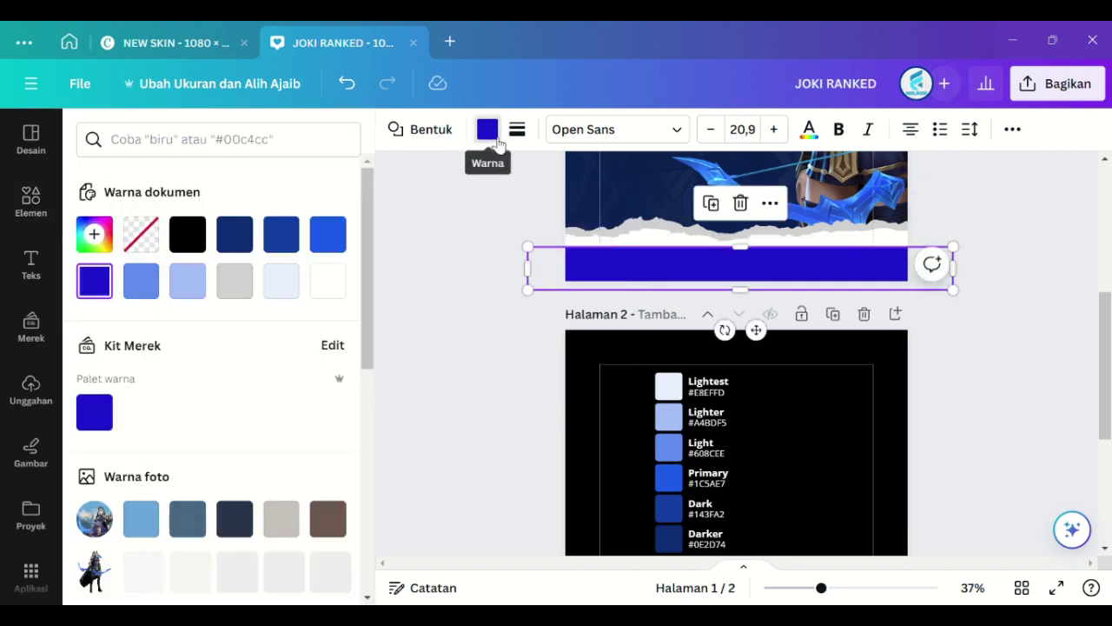
{"action": "left_click", "coordinate": [329, 280]}
{"action": "left_click", "coordinate": [455, 258]}
Step: Select the white bar together with the torn-paper layer and group them
{"action": "left_click", "coordinate": [534, 265]}
{"action": "left_click", "coordinate": [1013, 129]}
{"action": "left_click", "coordinate": [886, 168]}
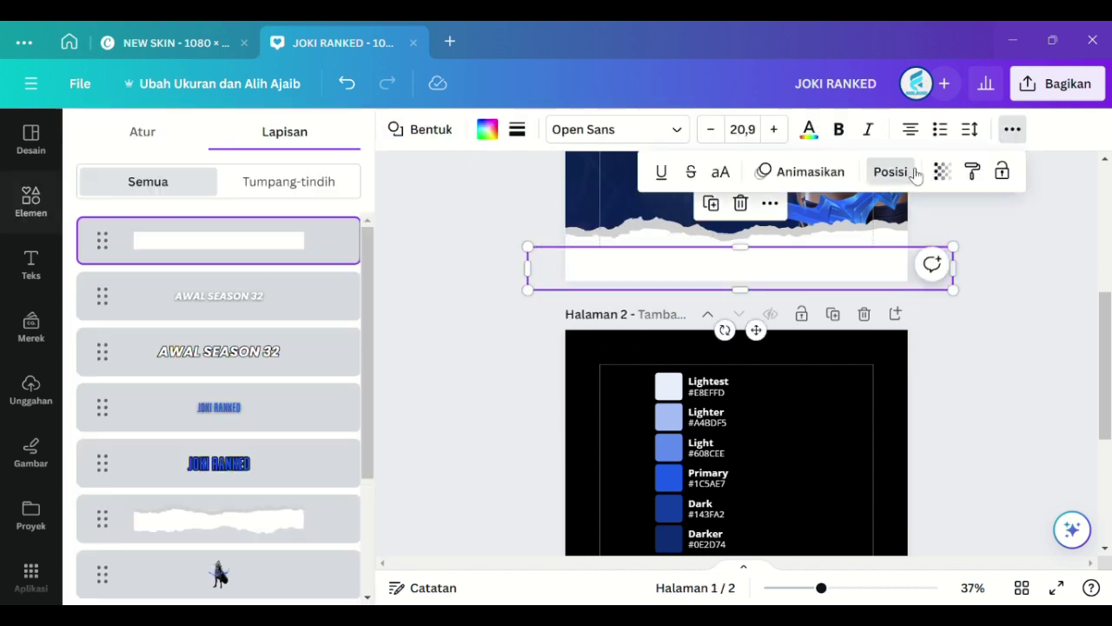
{"action": "scroll", "coordinate": [274, 372], "scroll_direction": "down", "scroll_amount": 3}
{"action": "left_click", "coordinate": [274, 348], "text": "shift"}
{"action": "key", "text": "ctrl+g"}
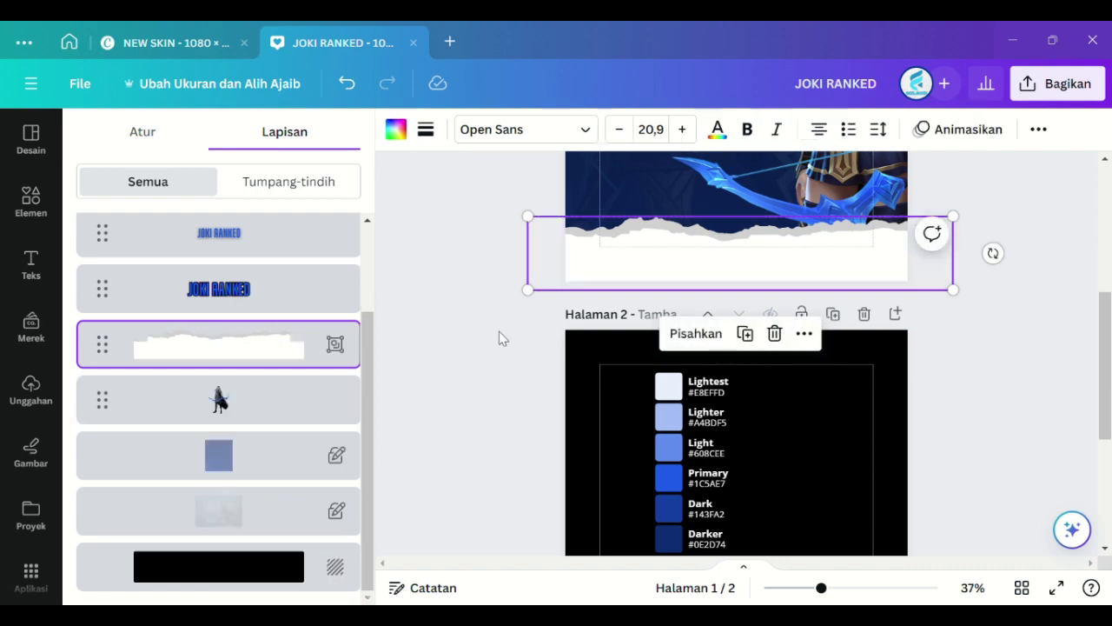
{"action": "left_click", "coordinate": [499, 335]}
Step: Search the graphics for "neon biru" and insert the cyan brush-stroke graphic on page 1
{"action": "scroll", "coordinate": [498, 337], "scroll_direction": "up", "scroll_amount": 4}
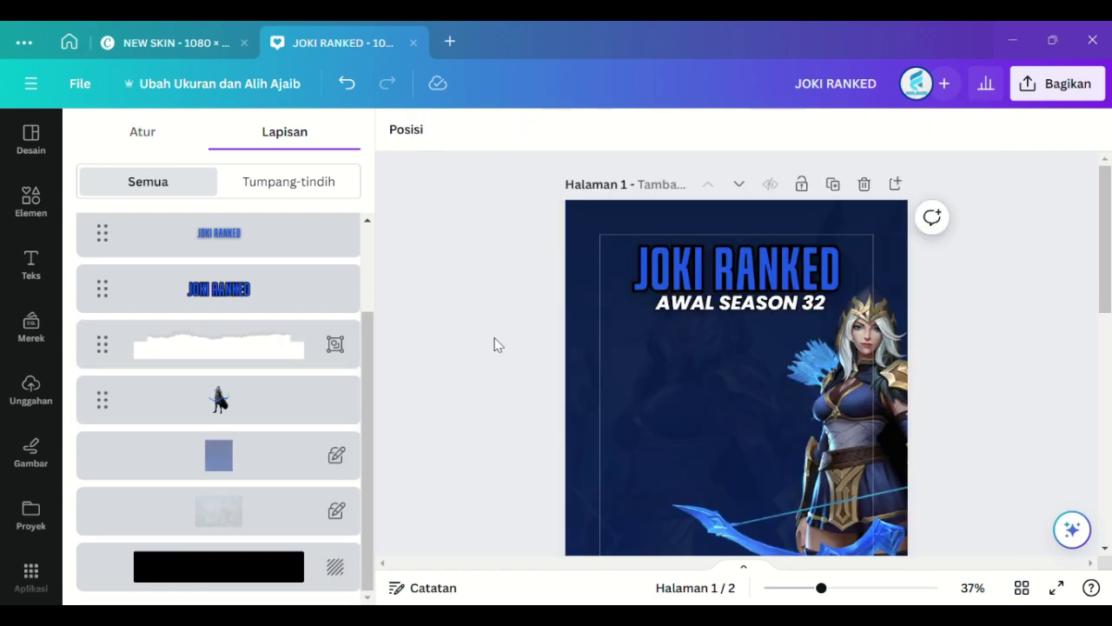
{"action": "left_click", "coordinate": [15, 231]}
{"action": "left_click", "coordinate": [331, 446]}
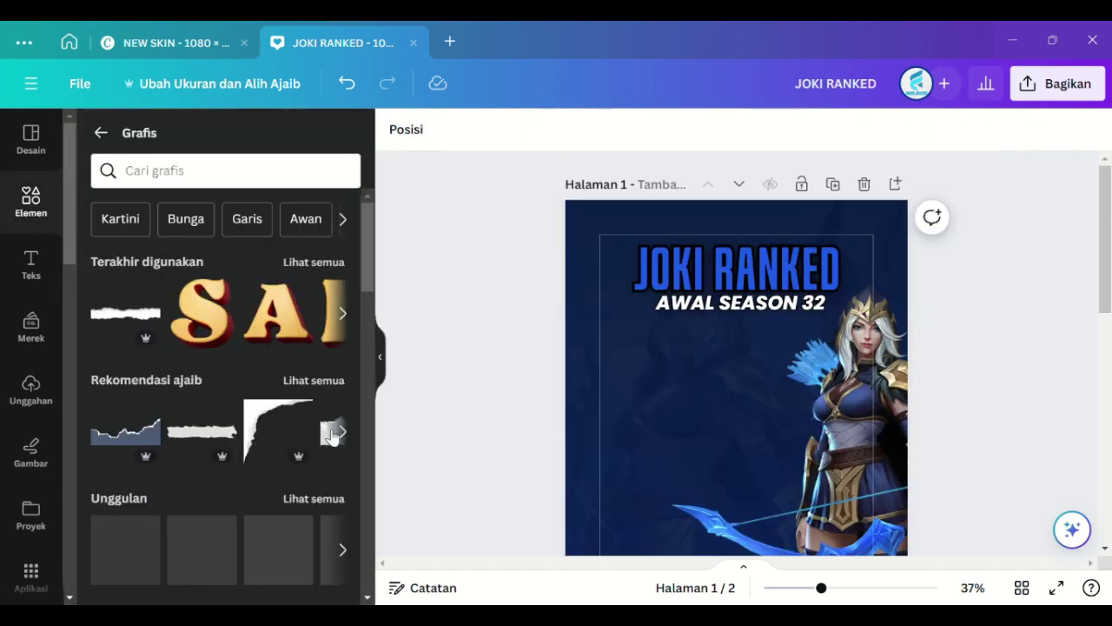
{"action": "left_click", "coordinate": [233, 173]}
{"action": "type", "text": "neon bi"}
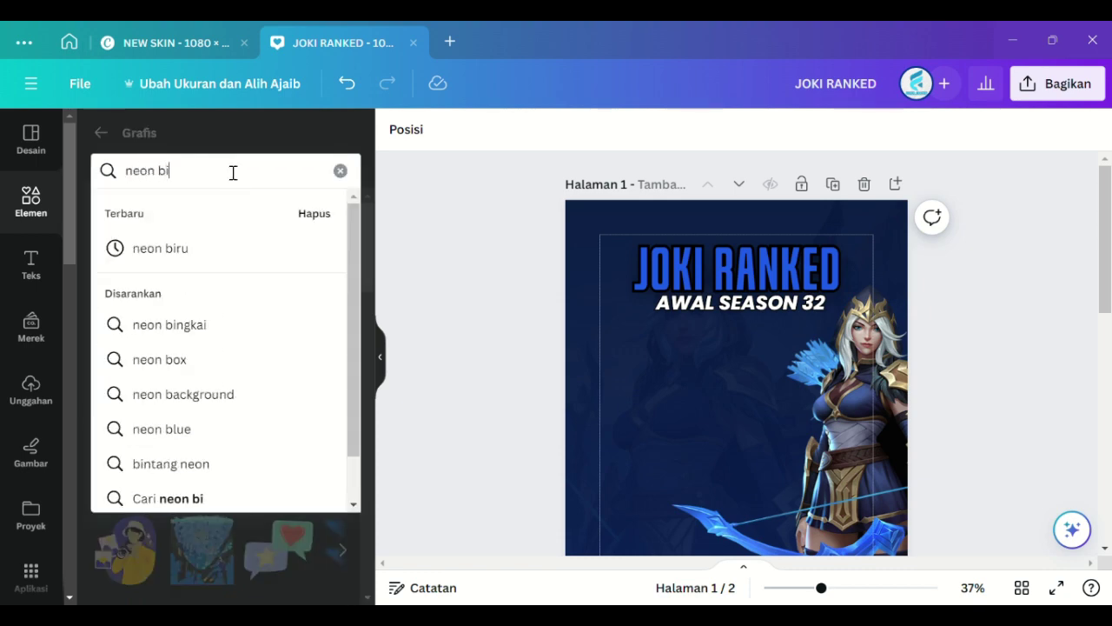
{"action": "type", "text": "ru"}
{"action": "key", "text": "Return"}
{"action": "scroll", "coordinate": [321, 316], "scroll_direction": "down", "scroll_amount": 2}
{"action": "left_click_drag", "start_coordinate": [310, 298], "coordinate": [882, 419]}
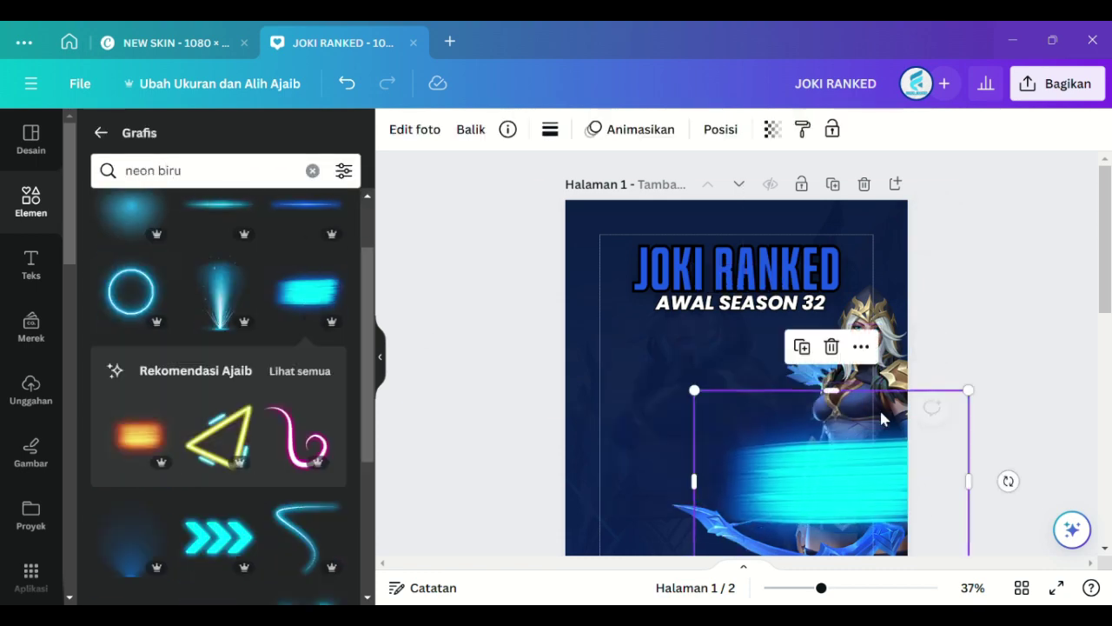
Step: Rotate the cyan brush stroke diagonally and position it over the archer in the lower part of page 1
{"action": "scroll", "coordinate": [881, 419], "scroll_direction": "down", "scroll_amount": 2}
{"action": "left_click_drag", "start_coordinate": [1008, 306], "coordinate": [1006, 110]}
{"action": "left_click_drag", "start_coordinate": [821, 588], "coordinate": [801, 587]}
{"action": "scroll", "coordinate": [827, 461], "scroll_direction": "up", "scroll_amount": 1}
{"action": "mouse_move", "coordinate": [787, 480]}
{"action": "left_mouse_down"}
{"action": "mouse_move", "coordinate": [777, 569]}
{"action": "mouse_move", "coordinate": [778, 465]}
{"action": "left_mouse_up"}
Step: Move the cyan brush-stroke layer directly beneath the archer layer
{"action": "left_click", "coordinate": [720, 129]}
{"action": "left_click_drag", "start_coordinate": [235, 466], "coordinate": [233, 427]}
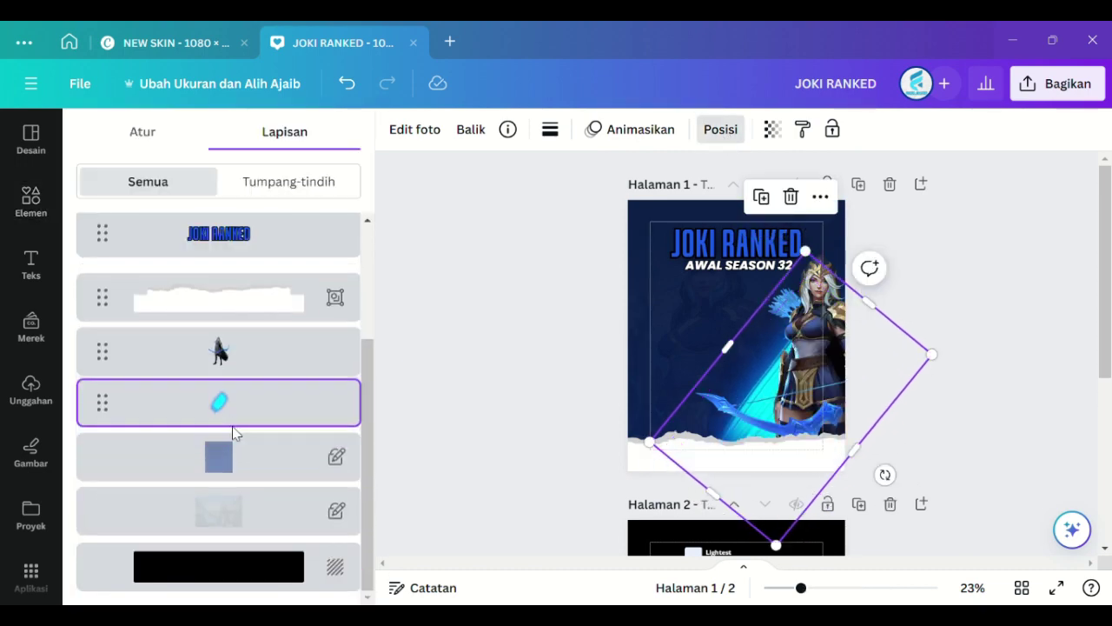
{"action": "left_click", "coordinate": [518, 338]}
Step: Try the teal wavy-line texture, rotated and enlarged, in the upper-left part of page 1 and remove it
{"action": "scroll", "coordinate": [325, 422], "scroll_direction": "down", "scroll_amount": 2}
{"action": "left_click", "coordinate": [144, 461]}
{"action": "left_click_drag", "start_coordinate": [780, 354], "coordinate": [877, 488]}
{"action": "left_click_drag", "start_coordinate": [800, 441], "coordinate": [695, 239]}
{"action": "left_click_drag", "start_coordinate": [773, 424], "coordinate": [692, 327]}
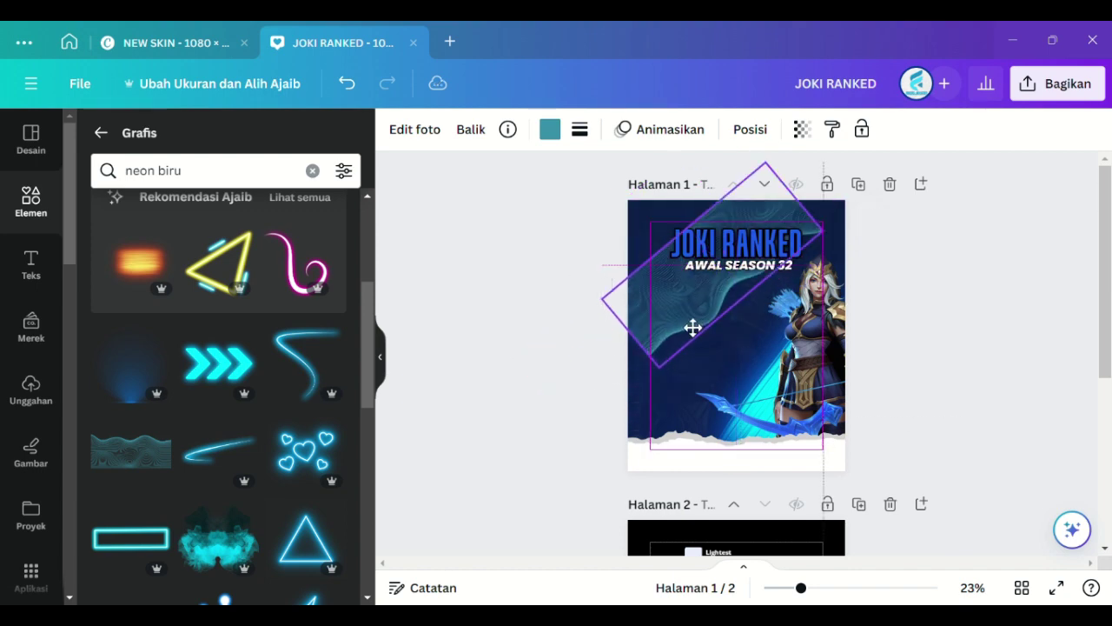
{"action": "left_click_drag", "start_coordinate": [603, 299], "coordinate": [422, 359]}
{"action": "left_click_drag", "start_coordinate": [601, 340], "coordinate": [693, 420]}
{"action": "left_click", "coordinate": [715, 186]}
Step: Try the symmetrical teal smoke graphic at the left side of page 1 and delete it
{"action": "scroll", "coordinate": [208, 353], "scroll_direction": "down", "scroll_amount": 1}
{"action": "left_click", "coordinate": [218, 449]}
{"action": "left_click_drag", "start_coordinate": [752, 335], "coordinate": [665, 304]}
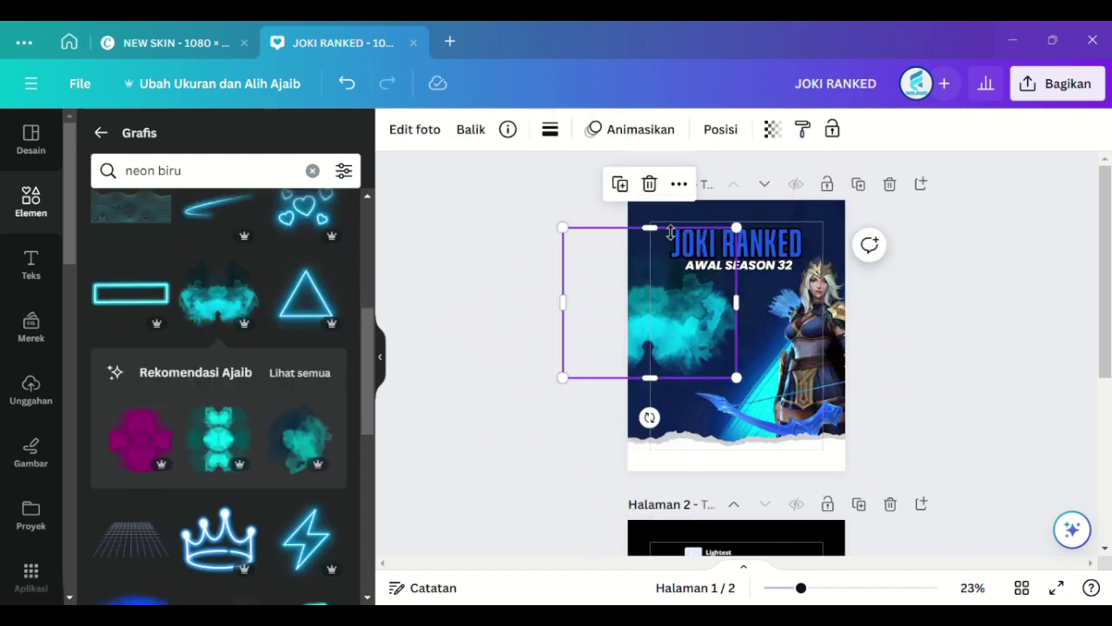
{"action": "key", "text": "Delete"}
Step: Try the deep-blue smoke graphic beside the archer on page 1 and delete it
{"action": "scroll", "coordinate": [217, 322], "scroll_direction": "down", "scroll_amount": 3}
{"action": "left_click", "coordinate": [131, 374]}
{"action": "left_click_drag", "start_coordinate": [734, 344], "coordinate": [656, 222]}
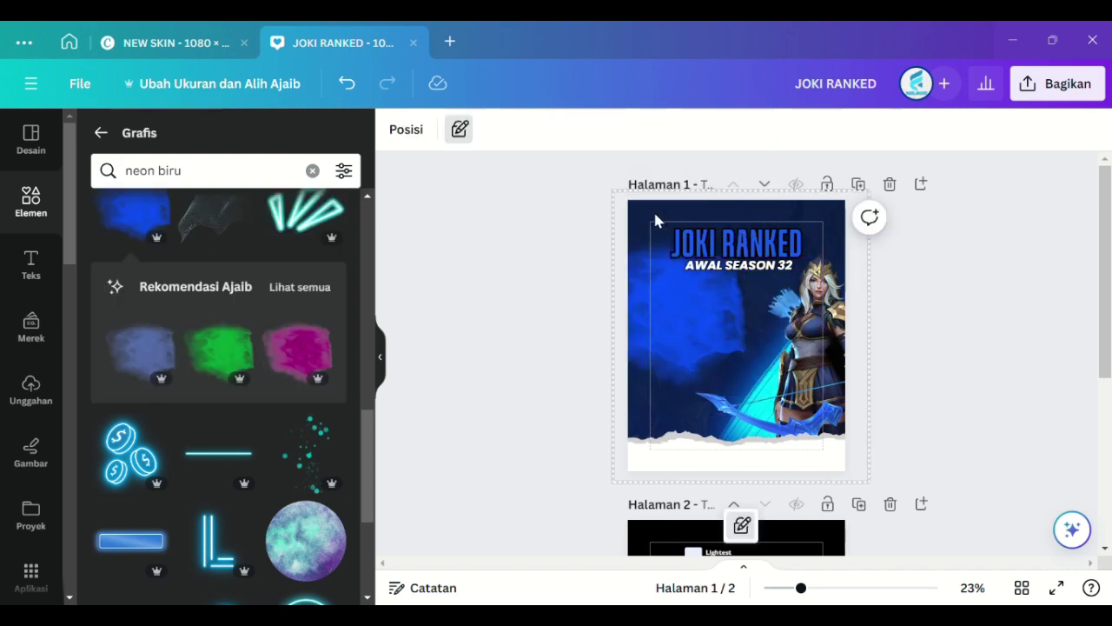
{"action": "key", "text": "Delete"}
Step: Try the circular wavy-line graphic in the upper-left corner of page 1 and remove it
{"action": "scroll", "coordinate": [218, 391], "scroll_direction": "down", "scroll_amount": 5}
{"action": "left_click", "coordinate": [293, 293]}
{"action": "left_click", "coordinate": [591, 315]}
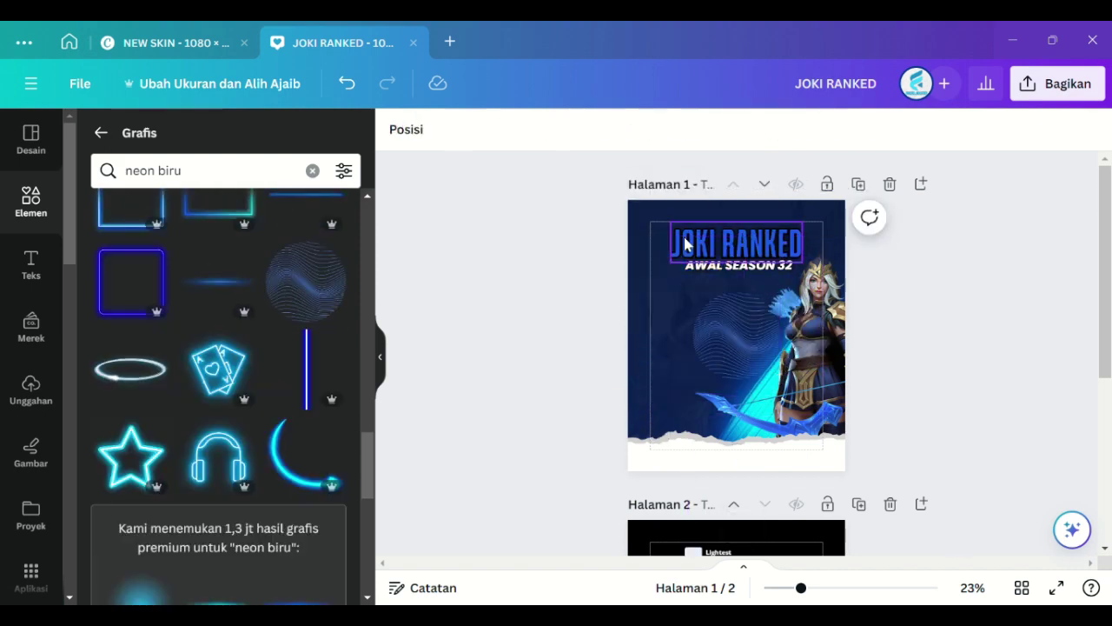
{"action": "left_click_drag", "start_coordinate": [734, 330], "coordinate": [626, 256]}
{"action": "left_click_drag", "start_coordinate": [674, 305], "coordinate": [786, 418]}
{"action": "left_click", "coordinate": [688, 179]}
Step: Insert the turquoise smoke-cloud graphic, then rotate and enlarge it to cover the upper-left part of page 1
{"action": "scroll", "coordinate": [195, 382], "scroll_direction": "down", "scroll_amount": 8}
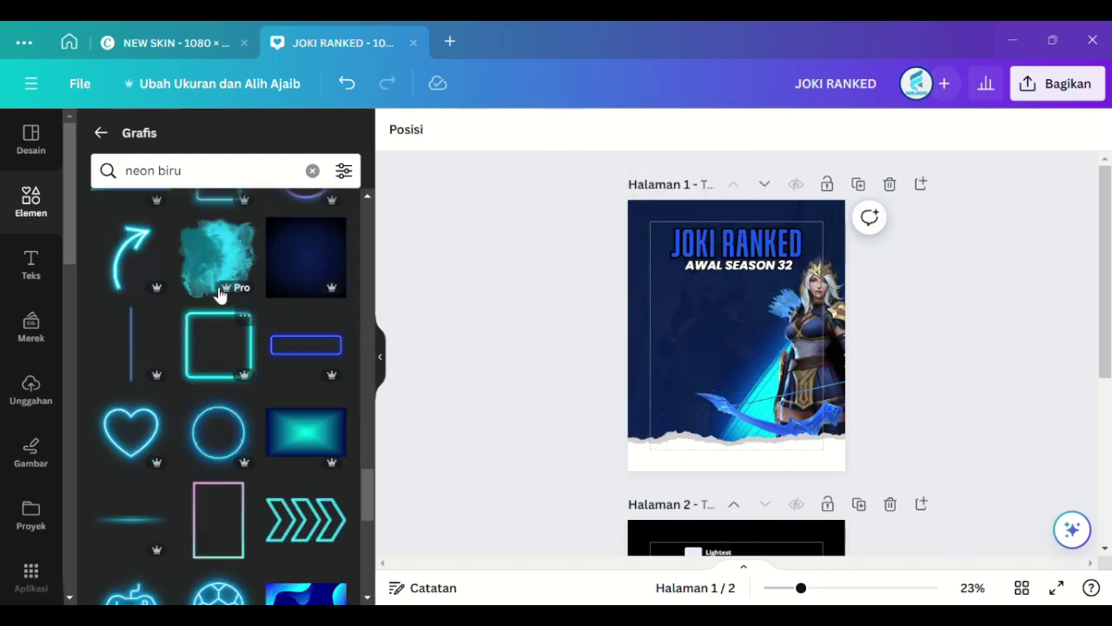
{"action": "left_click", "coordinate": [219, 293]}
{"action": "left_click_drag", "start_coordinate": [761, 369], "coordinate": [678, 274]}
{"action": "left_click_drag", "start_coordinate": [780, 245], "coordinate": [838, 269]}
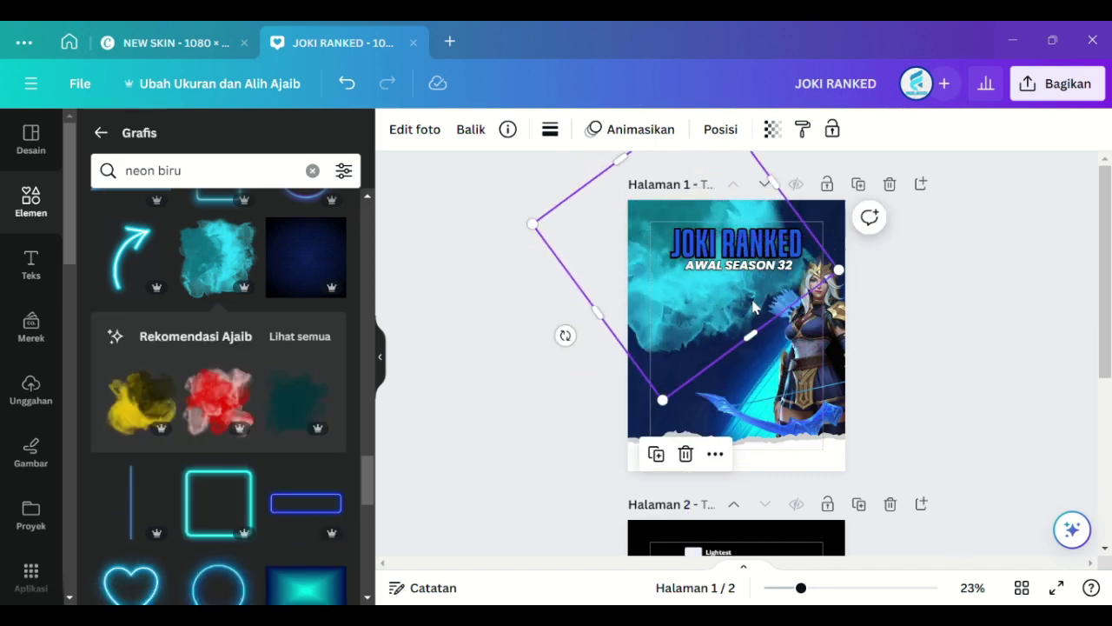
{"action": "left_click_drag", "start_coordinate": [755, 308], "coordinate": [689, 354]}
{"action": "left_click_drag", "start_coordinate": [708, 228], "coordinate": [787, 170]}
{"action": "left_click_drag", "start_coordinate": [725, 355], "coordinate": [759, 402]}
{"action": "left_click_drag", "start_coordinate": [722, 360], "coordinate": [710, 330]}
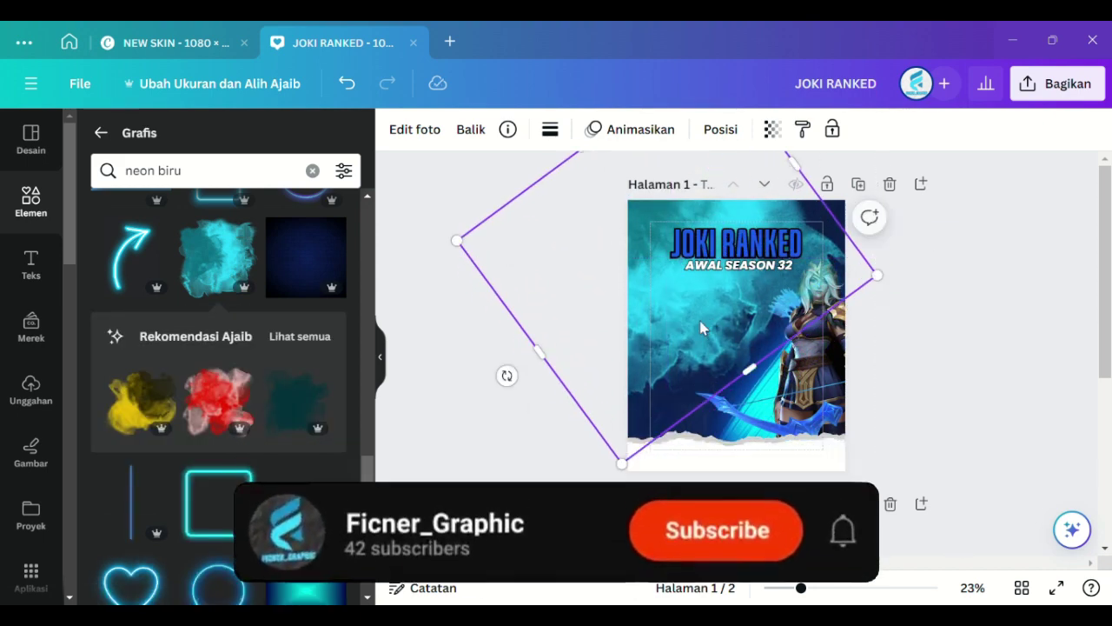
Step: Move the turquoise smoke layer down to just above the black page background
{"action": "left_click", "coordinate": [720, 133]}
{"action": "left_click_drag", "start_coordinate": [217, 462], "coordinate": [215, 535]}
{"action": "left_click", "coordinate": [382, 359]}
{"action": "left_click", "coordinate": [382, 359]}
{"action": "left_click", "coordinate": [335, 391]}
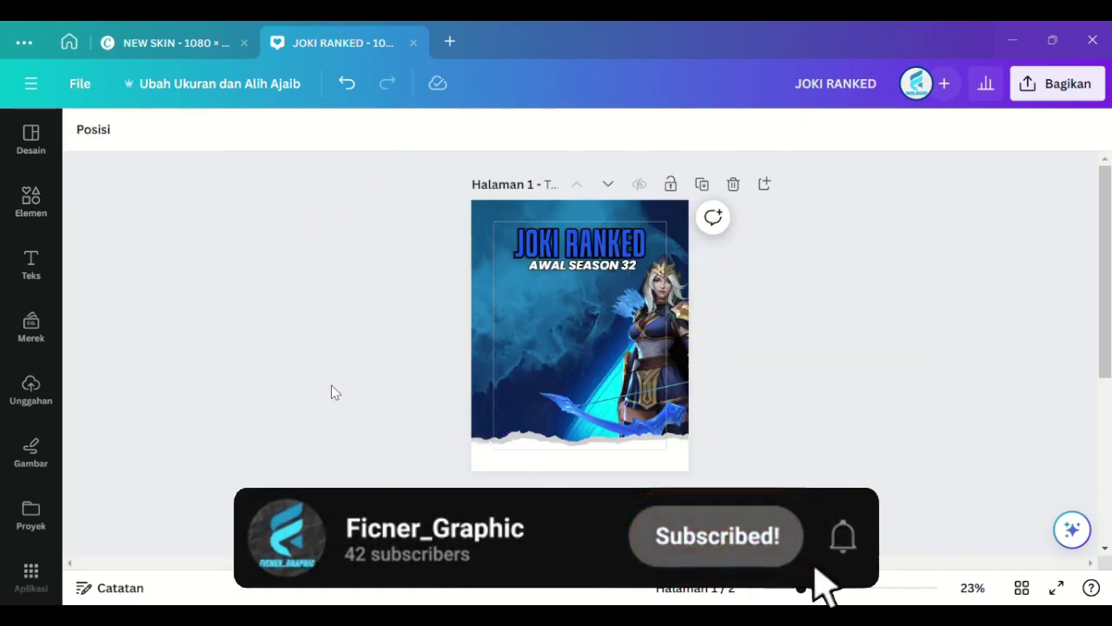
{"action": "left_click", "coordinate": [16, 222]}
{"action": "scroll", "coordinate": [191, 353], "scroll_direction": "down", "scroll_amount": 10}
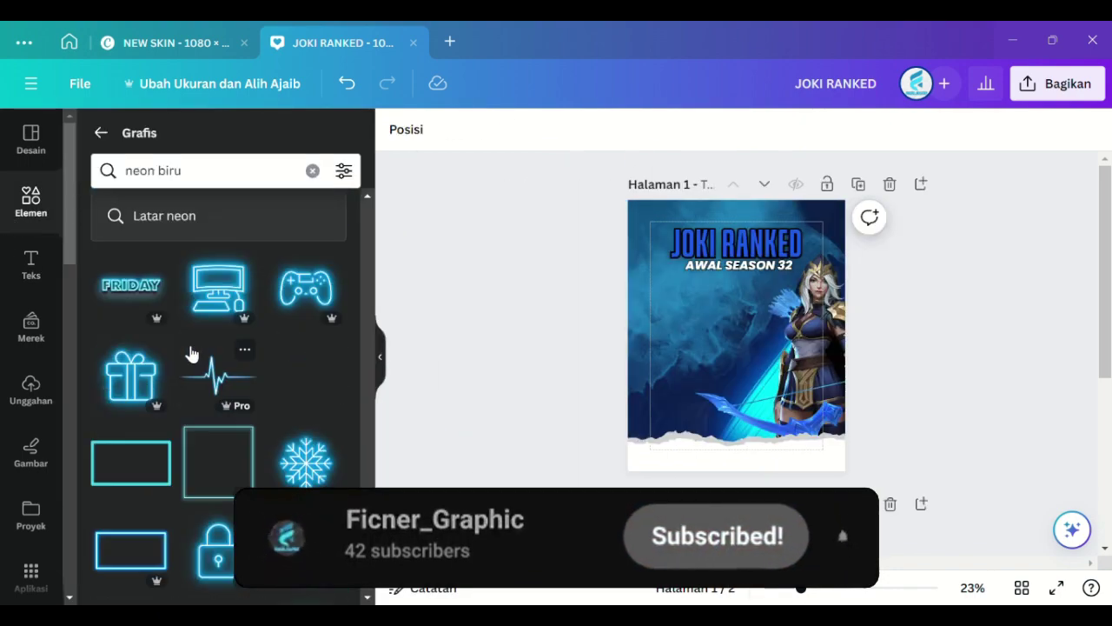
{"action": "scroll", "coordinate": [196, 348], "scroll_direction": "down", "scroll_amount": 10}
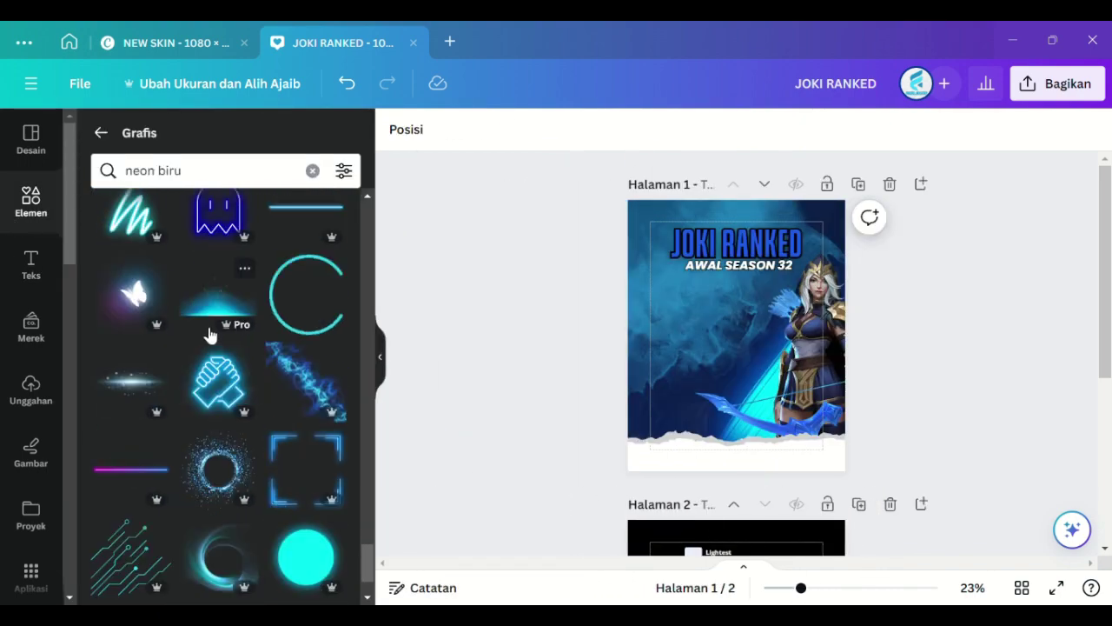
Step: Unlock the faded background picture layer, lower its transparency value to about 20, and lock it again
{"action": "left_click", "coordinate": [419, 135]}
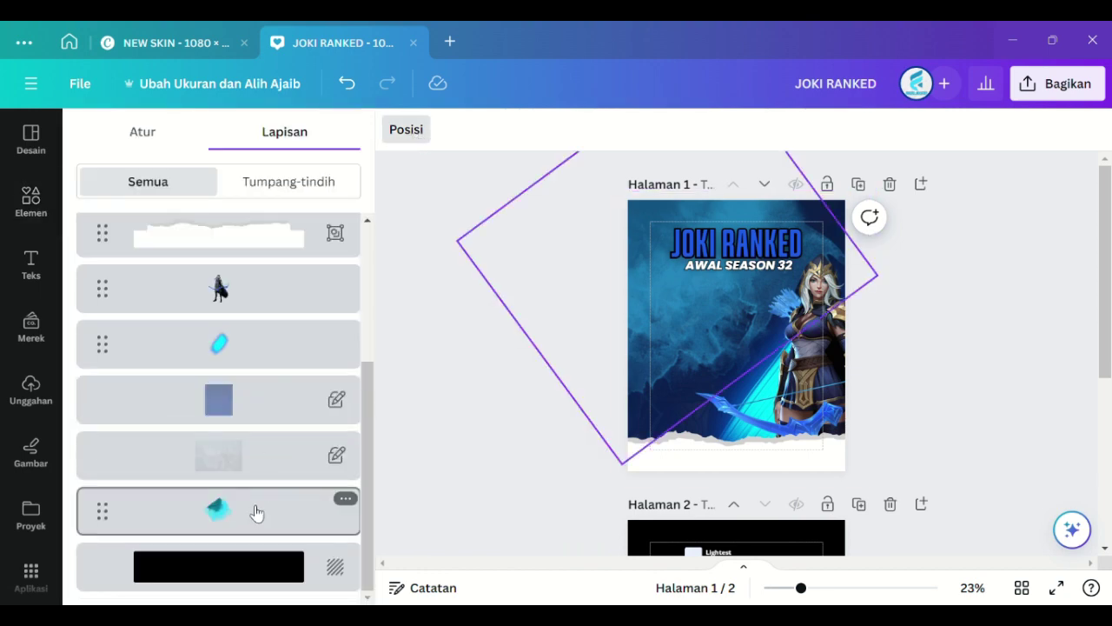
{"action": "left_click", "coordinate": [257, 460]}
{"action": "left_click", "coordinate": [612, 129]}
{"action": "left_click", "coordinate": [502, 128]}
{"action": "left_click", "coordinate": [773, 129]}
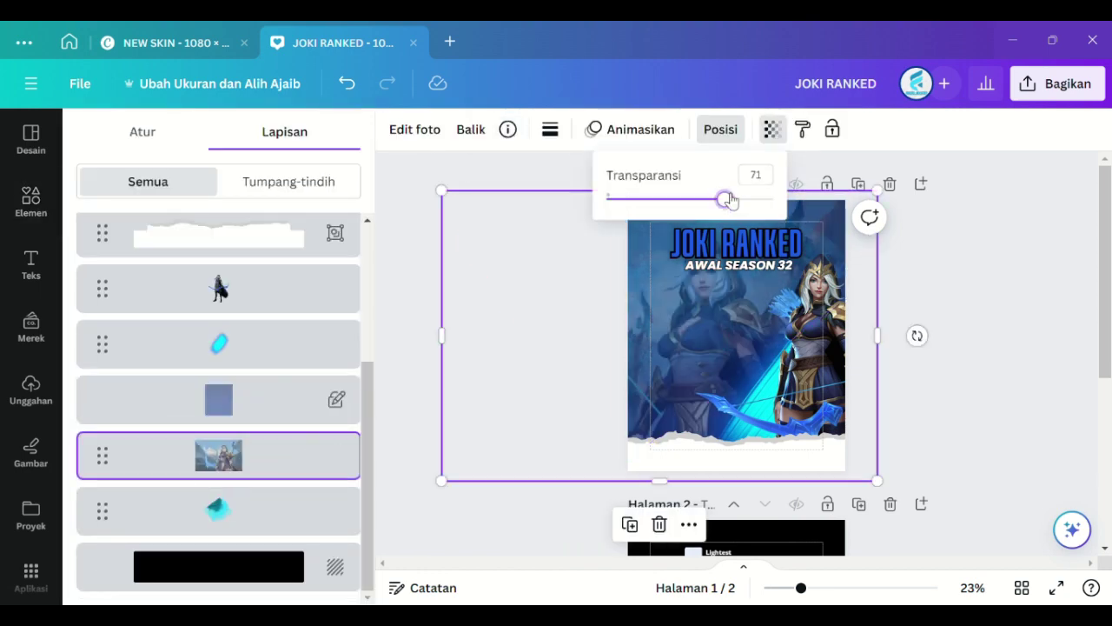
{"action": "left_click_drag", "start_coordinate": [725, 199], "coordinate": [682, 212]}
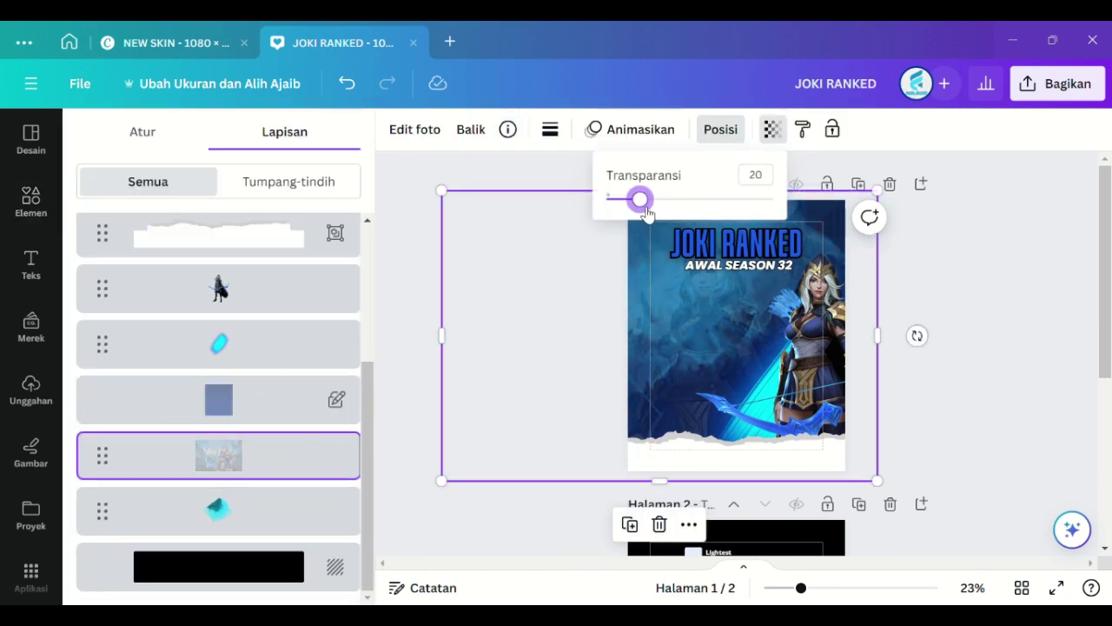
{"action": "left_click", "coordinate": [833, 130]}
{"action": "left_click", "coordinate": [612, 164]}
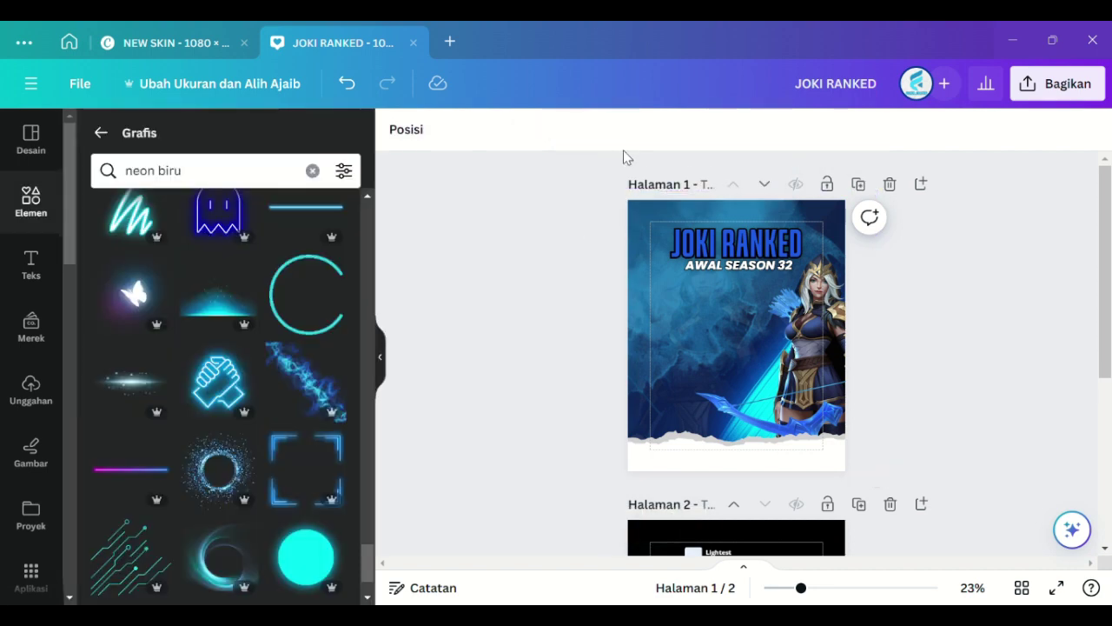
Step: Add the circuit-line graphic at page 1's upper-left corner and recolor its two colors to #143fa2 and the primary blue
{"action": "scroll", "coordinate": [191, 360], "scroll_direction": "down", "scroll_amount": 15}
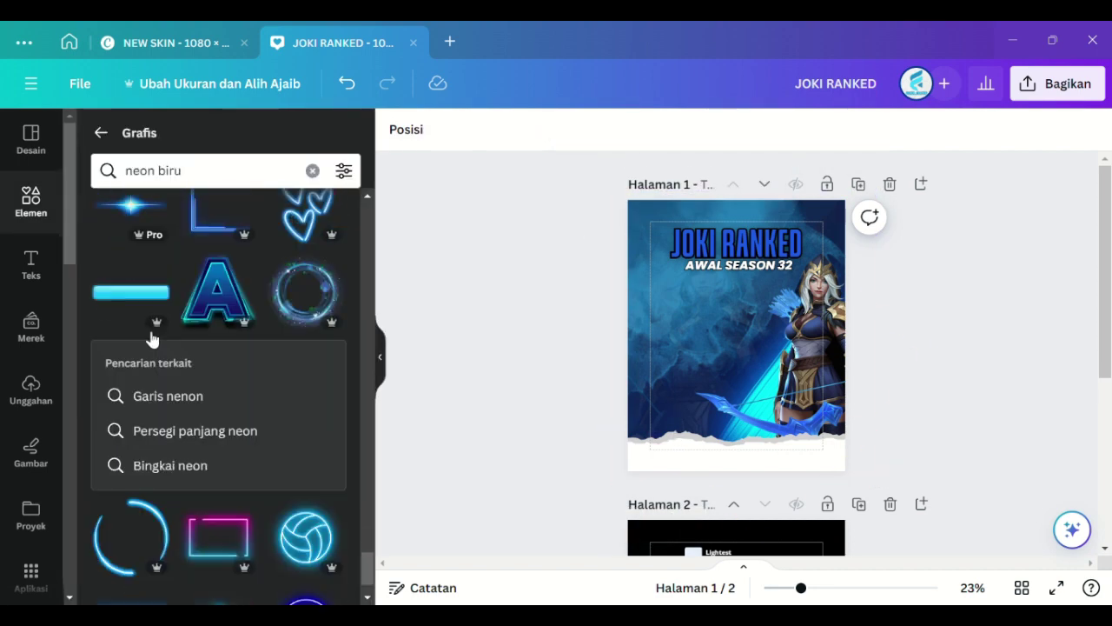
{"action": "scroll", "coordinate": [192, 361], "scroll_direction": "down", "scroll_amount": 15}
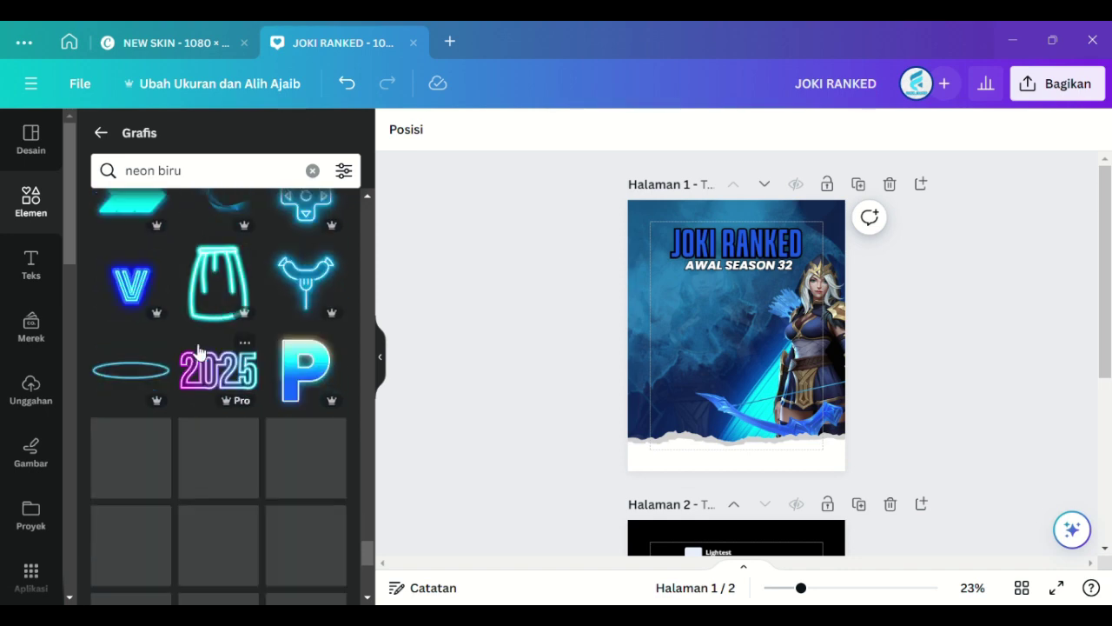
{"action": "scroll", "coordinate": [217, 373], "scroll_direction": "down", "scroll_amount": 10}
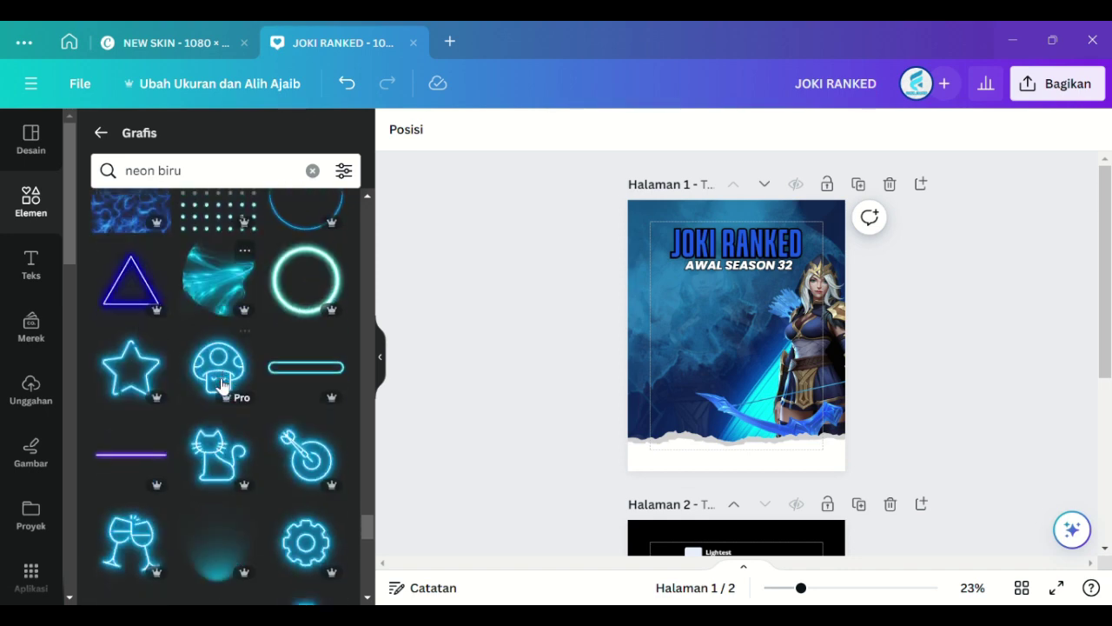
{"action": "scroll", "coordinate": [219, 387], "scroll_direction": "up", "scroll_amount": 5}
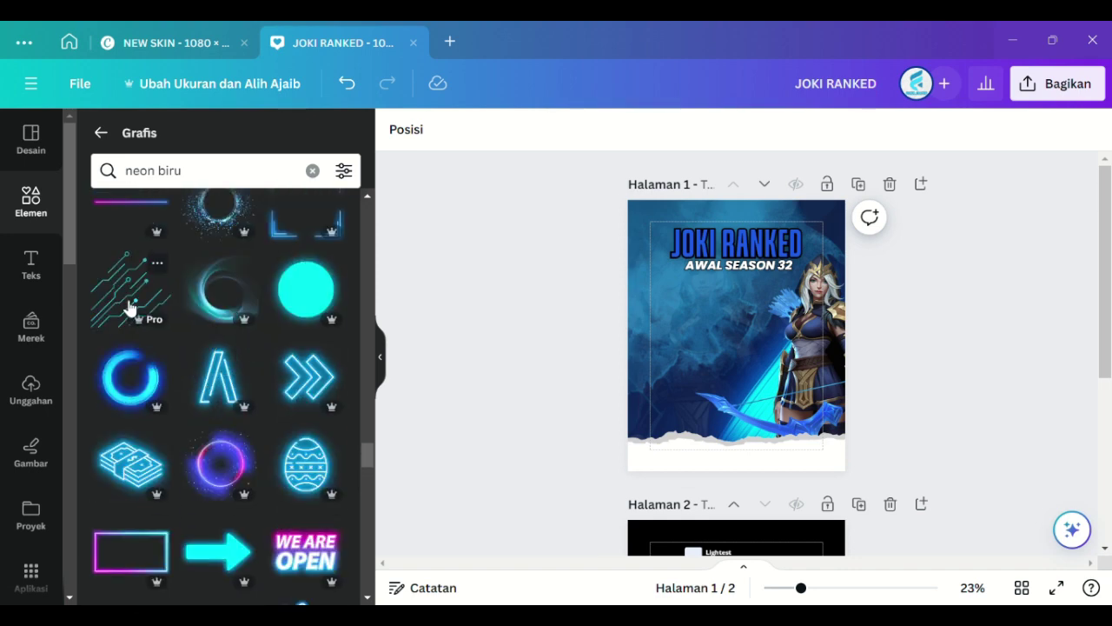
{"action": "left_click_drag", "start_coordinate": [131, 307], "coordinate": [680, 250]}
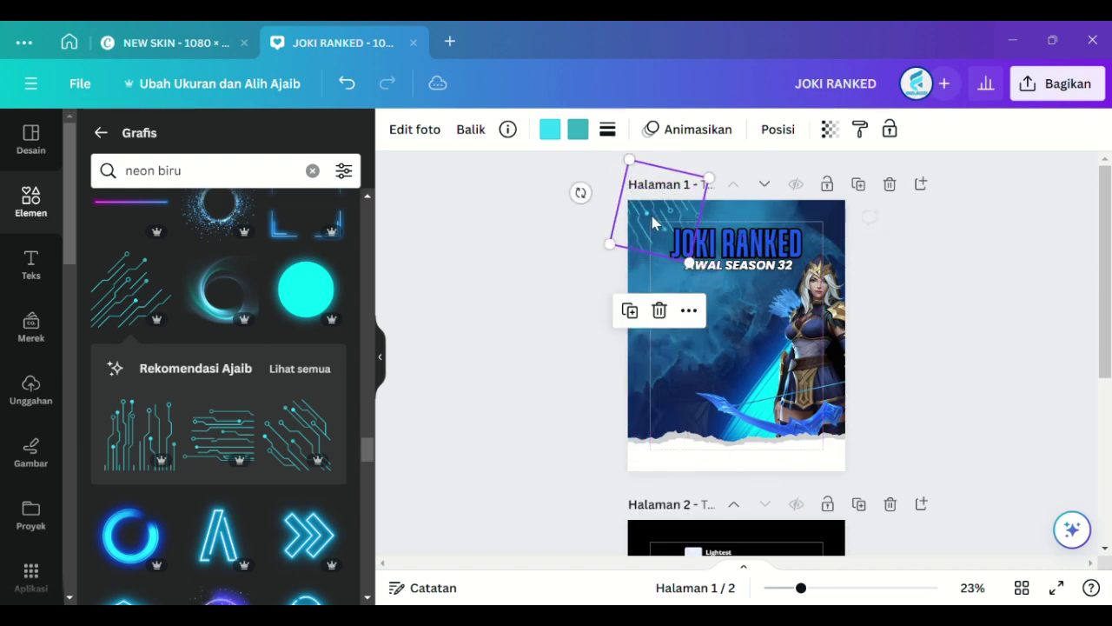
{"action": "left_click", "coordinate": [578, 128]}
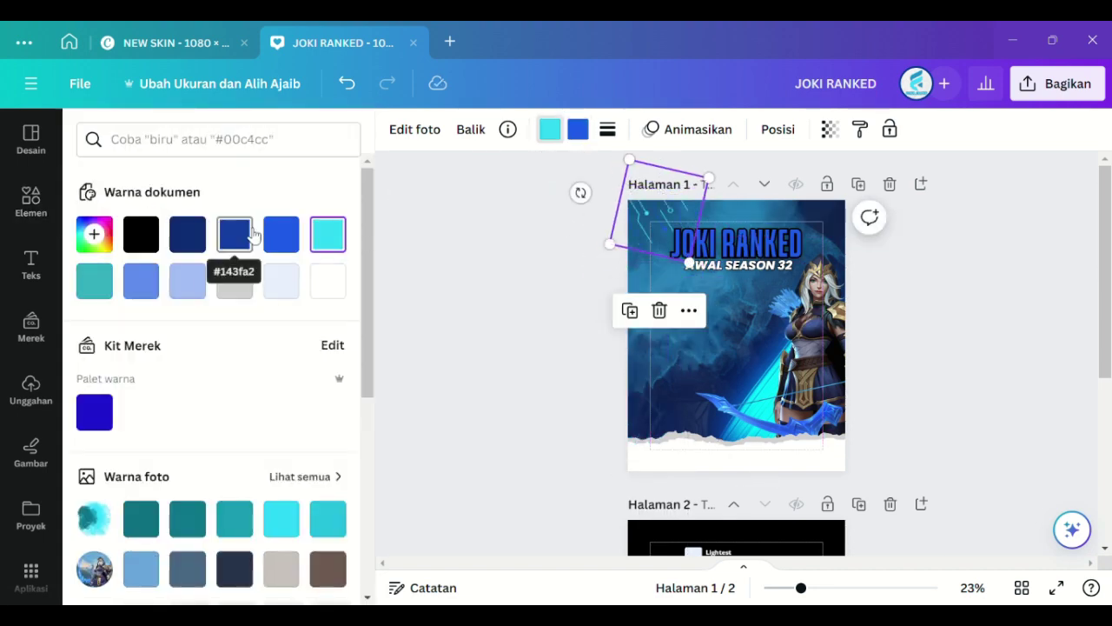
{"action": "left_click", "coordinate": [500, 242]}
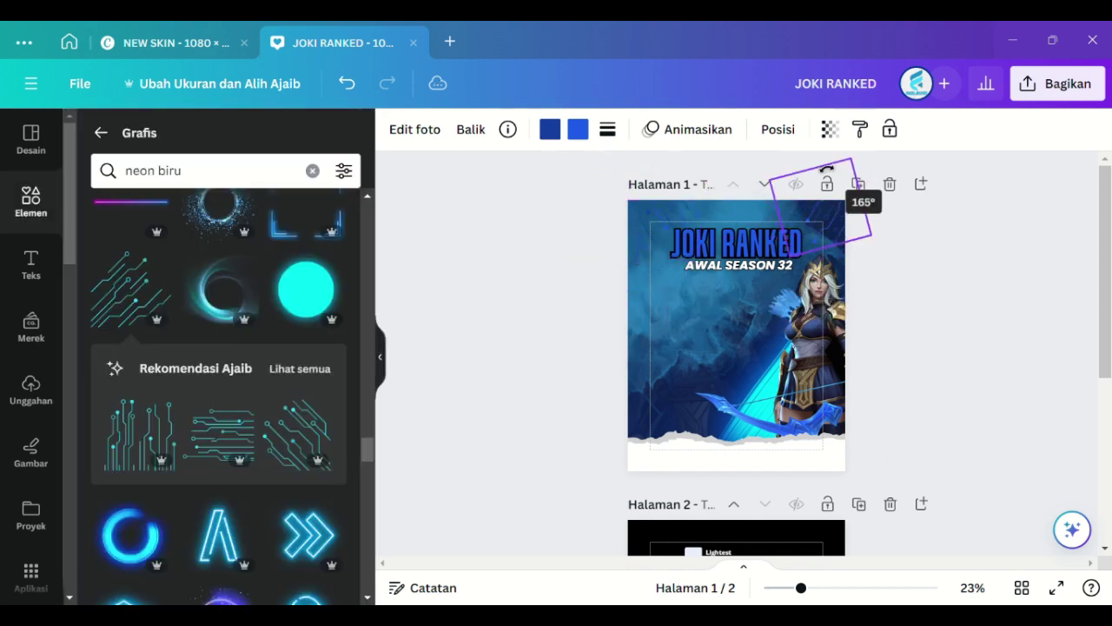
Step: Close the current design and create a blank 1080 × 1350 px one from the "Konten Instagram (Tegak)" suggestion
{"action": "key", "text": "ctrl+w"}
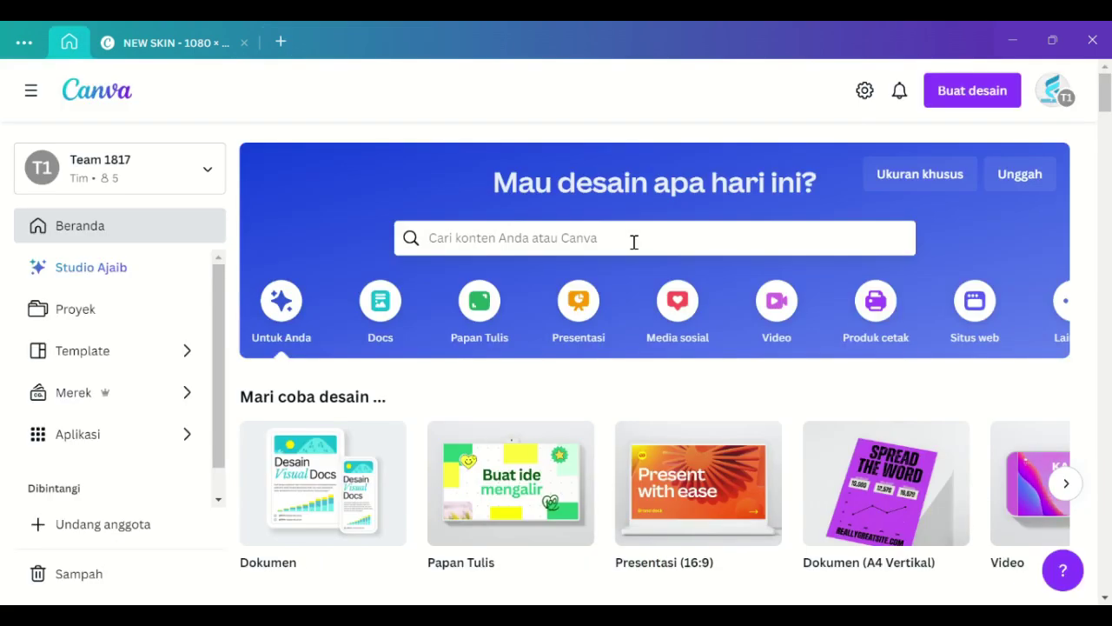
{"action": "left_click", "coordinate": [973, 176]}
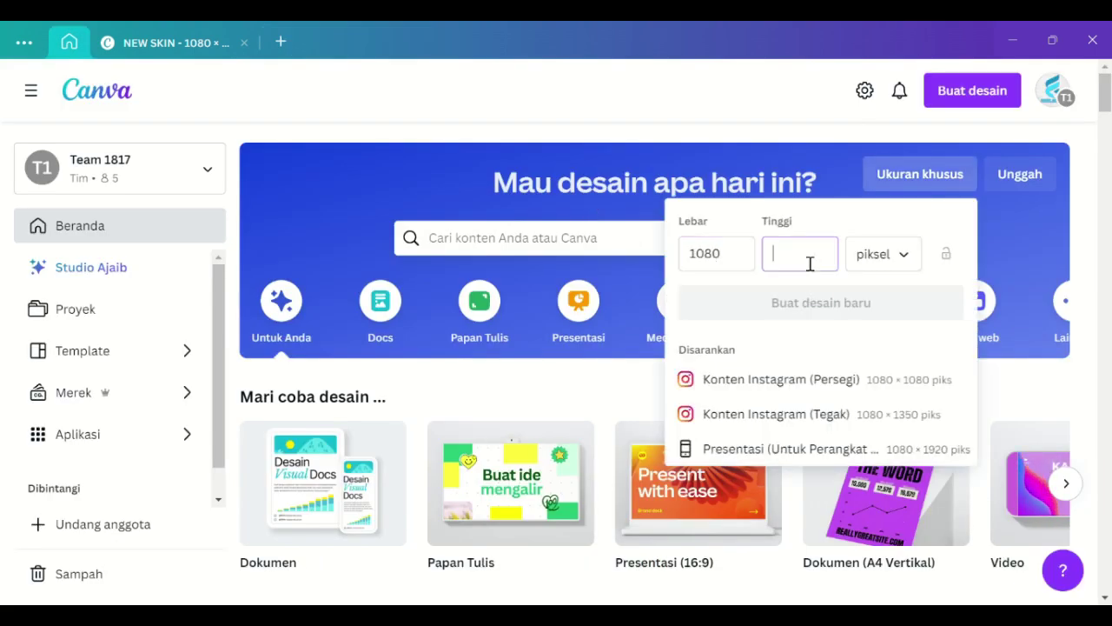
{"action": "type", "text": "132"}
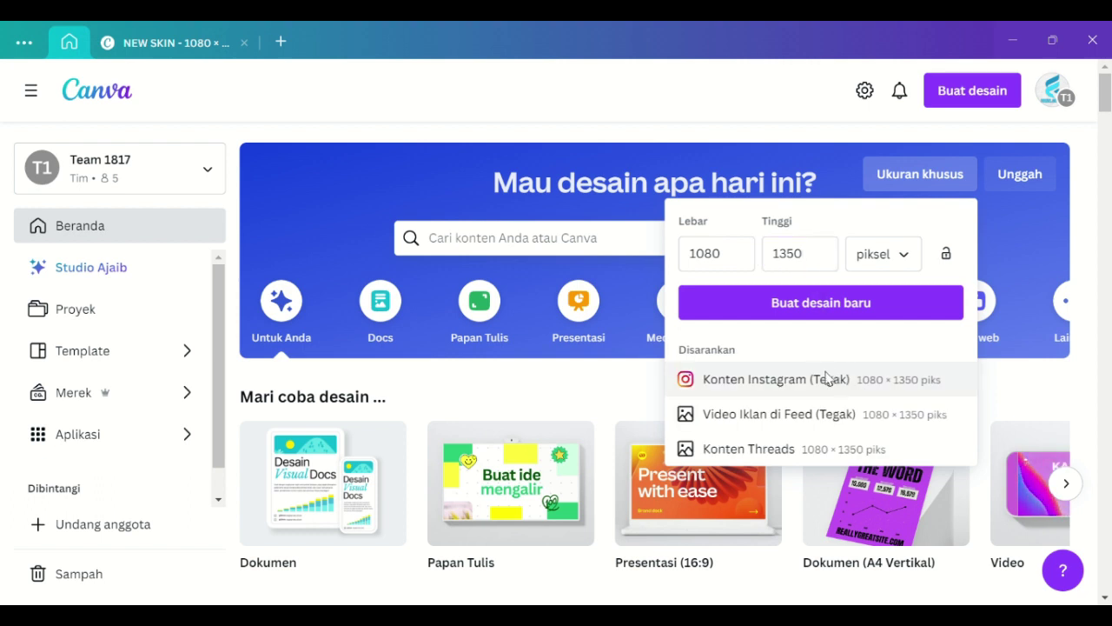
{"action": "left_click", "coordinate": [826, 378]}
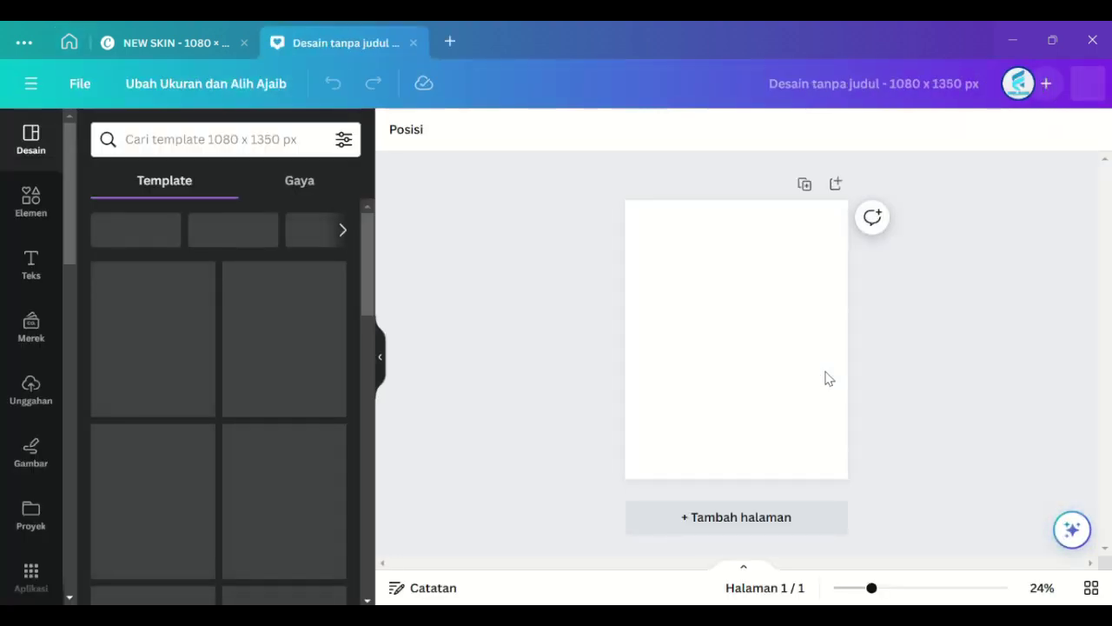
{"action": "scroll", "coordinate": [6, 300], "scroll_direction": "down", "scroll_amount": 3}
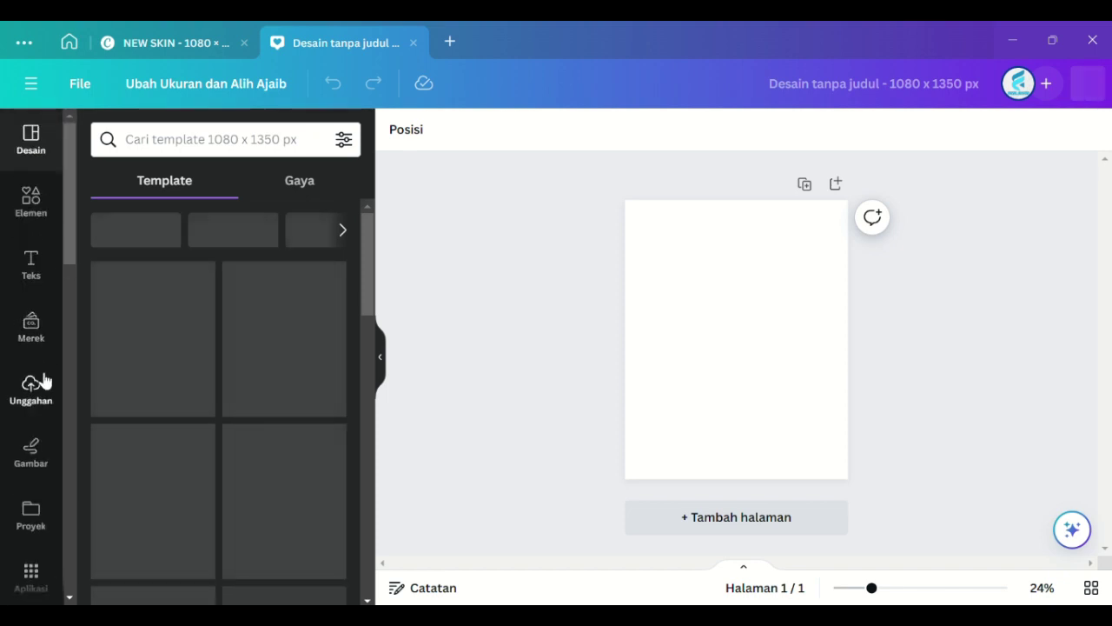
Step: Fill the blank page's background with black and show the uploaded files
{"action": "left_click", "coordinate": [45, 382]}
{"action": "left_click", "coordinate": [810, 344]}
{"action": "left_click", "coordinate": [396, 132]}
{"action": "left_click", "coordinate": [95, 443]}
{"action": "left_click", "coordinate": [33, 388]}
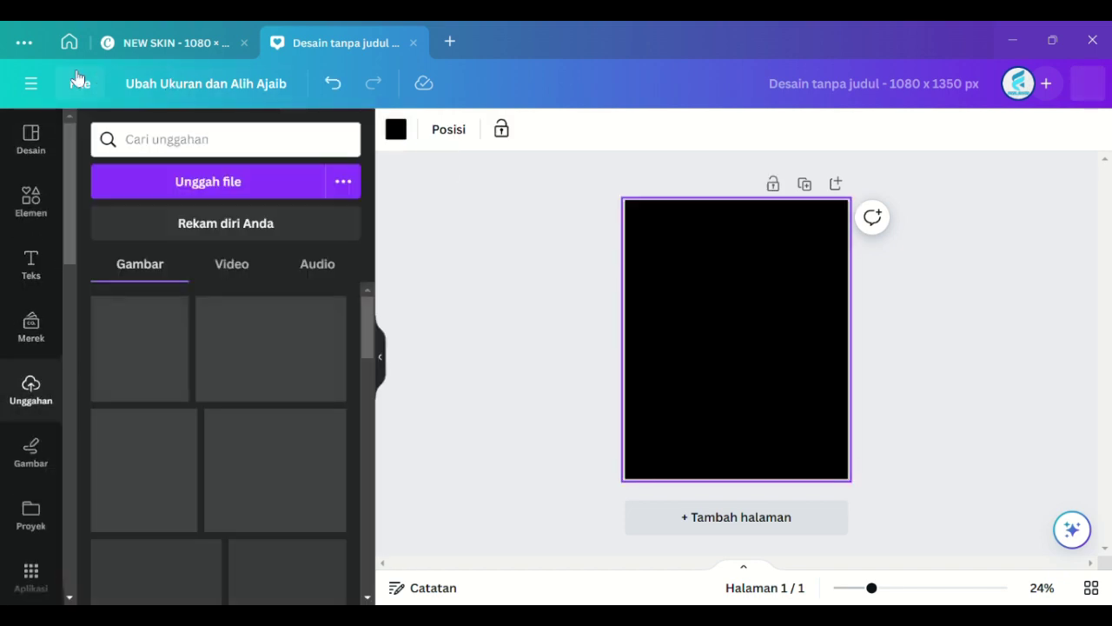
Step: Turn on the display of page margins in the design's settings
{"action": "left_click", "coordinate": [79, 80]}
{"action": "mouse_move", "coordinate": [169, 261]}
{"action": "left_click", "coordinate": [435, 356]}
{"action": "left_click", "coordinate": [79, 84]}
{"action": "mouse_move", "coordinate": [174, 289]}
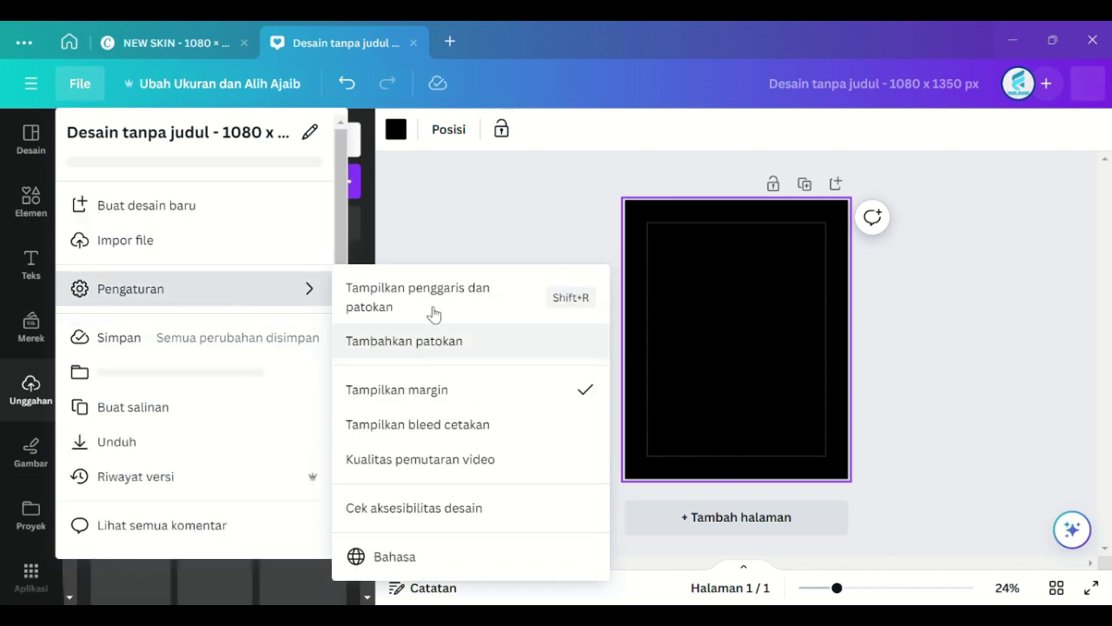
{"action": "left_click", "coordinate": [485, 405]}
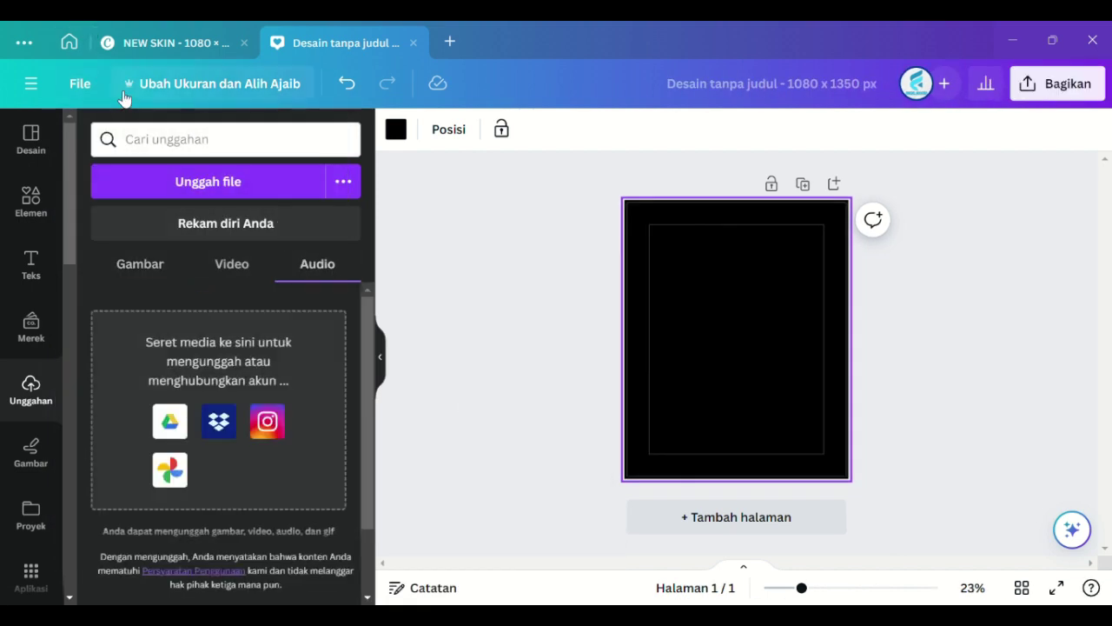
{"action": "left_click", "coordinate": [80, 84]}
{"action": "left_click", "coordinate": [465, 414]}
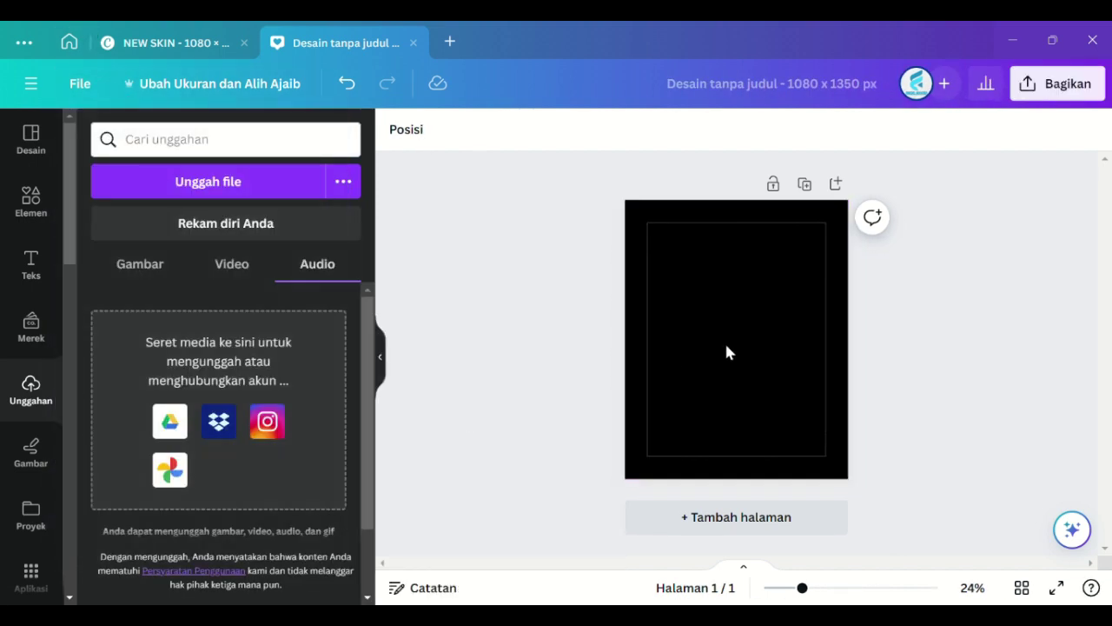
Step: Insert the uploaded archer picture with the mountain background and enlarge it to cover the whole black page
{"action": "left_click", "coordinate": [140, 264]}
{"action": "left_click", "coordinate": [272, 345]}
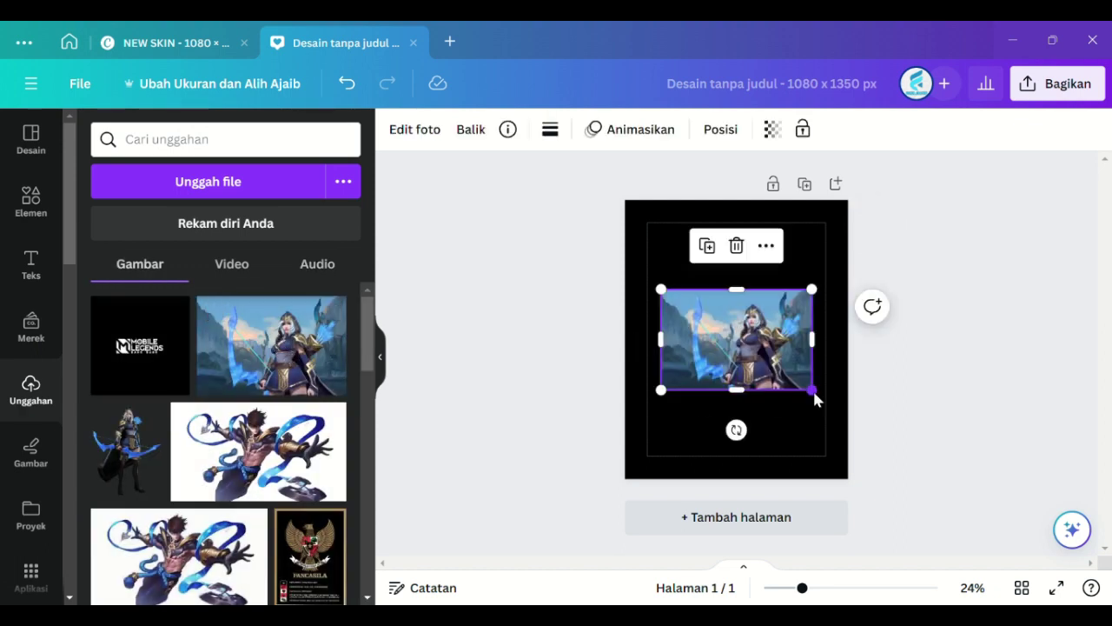
{"action": "left_click_drag", "start_coordinate": [813, 392], "coordinate": [1025, 533]}
{"action": "left_click_drag", "start_coordinate": [867, 446], "coordinate": [961, 486]}
{"action": "left_click_drag", "start_coordinate": [819, 414], "coordinate": [738, 412]}
Step: Lower the archer background picture's transparency value to about 13
{"action": "left_click", "coordinate": [772, 128]}
{"action": "left_click_drag", "start_coordinate": [771, 199], "coordinate": [633, 201]}
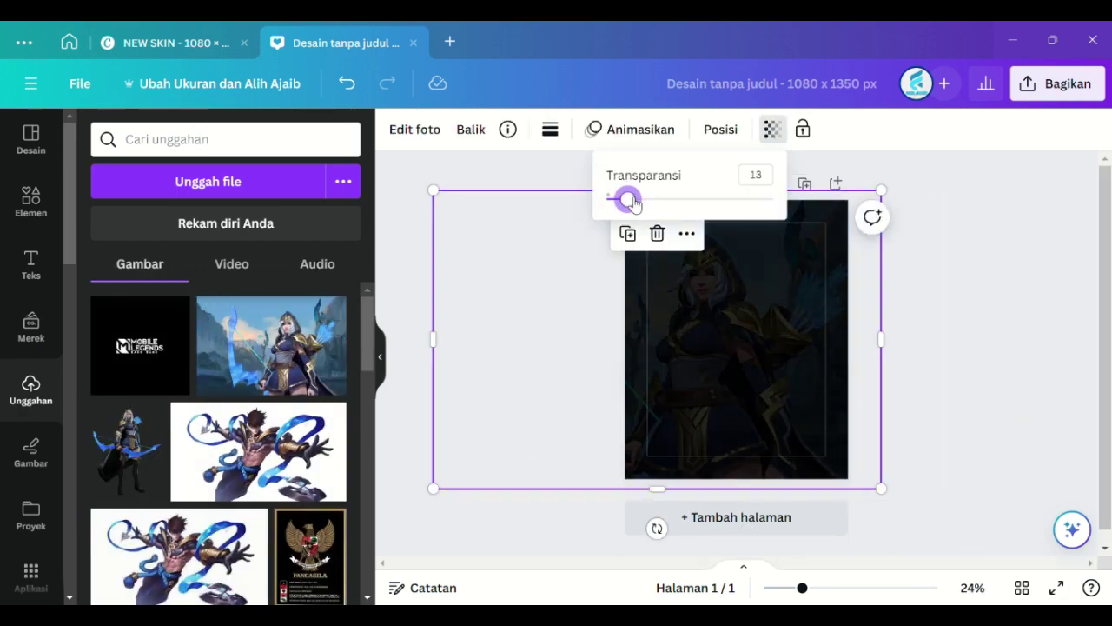
{"action": "left_click", "coordinate": [923, 163]}
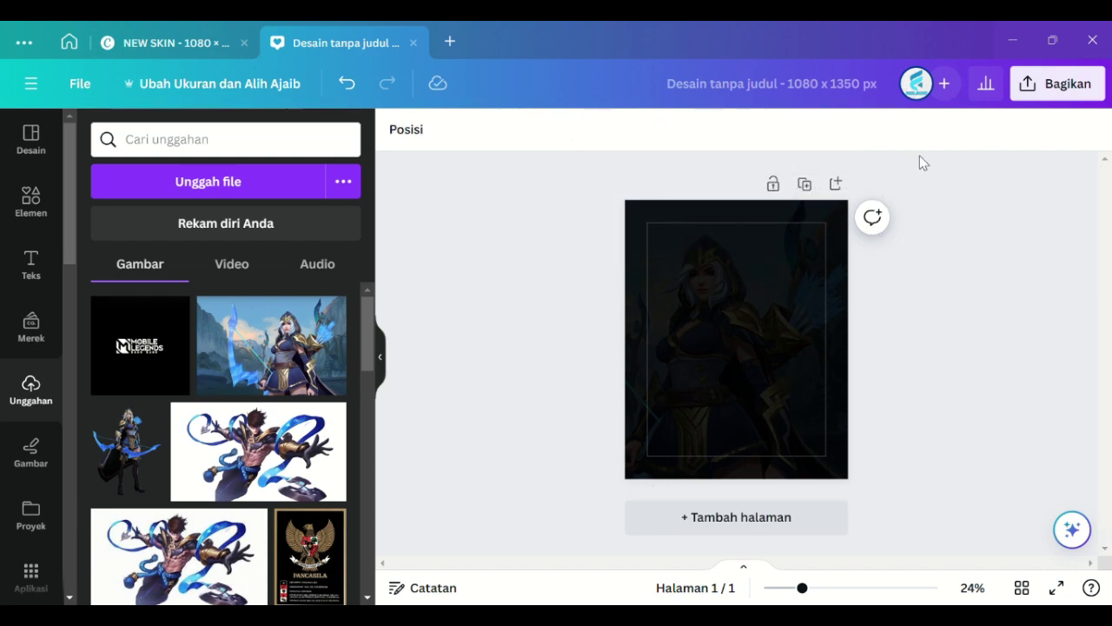
Step: Add a square shape and stretch it beyond all four page edges to cover the whole page
{"action": "left_click", "coordinate": [30, 202]}
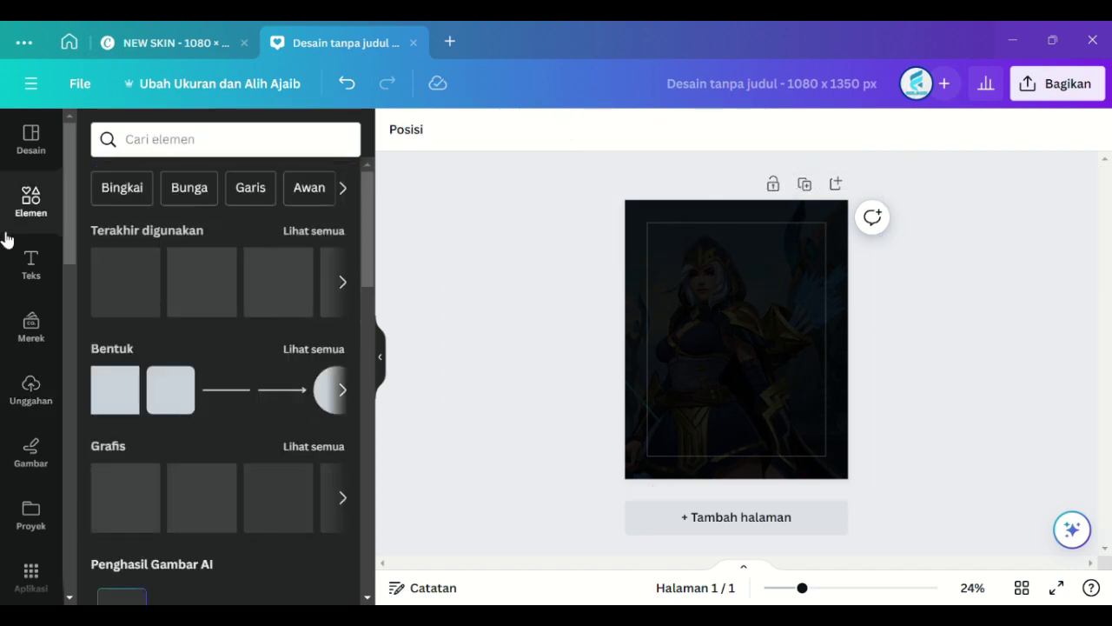
{"action": "left_click", "coordinate": [113, 389]}
{"action": "left_click", "coordinate": [732, 355]}
{"action": "left_click_drag", "start_coordinate": [771, 340], "coordinate": [933, 392]}
{"action": "left_click_drag", "start_coordinate": [855, 357], "coordinate": [763, 475]}
{"action": "left_click_drag", "start_coordinate": [828, 459], "coordinate": [887, 479]}
{"action": "left_click_drag", "start_coordinate": [743, 423], "coordinate": [768, 202]}
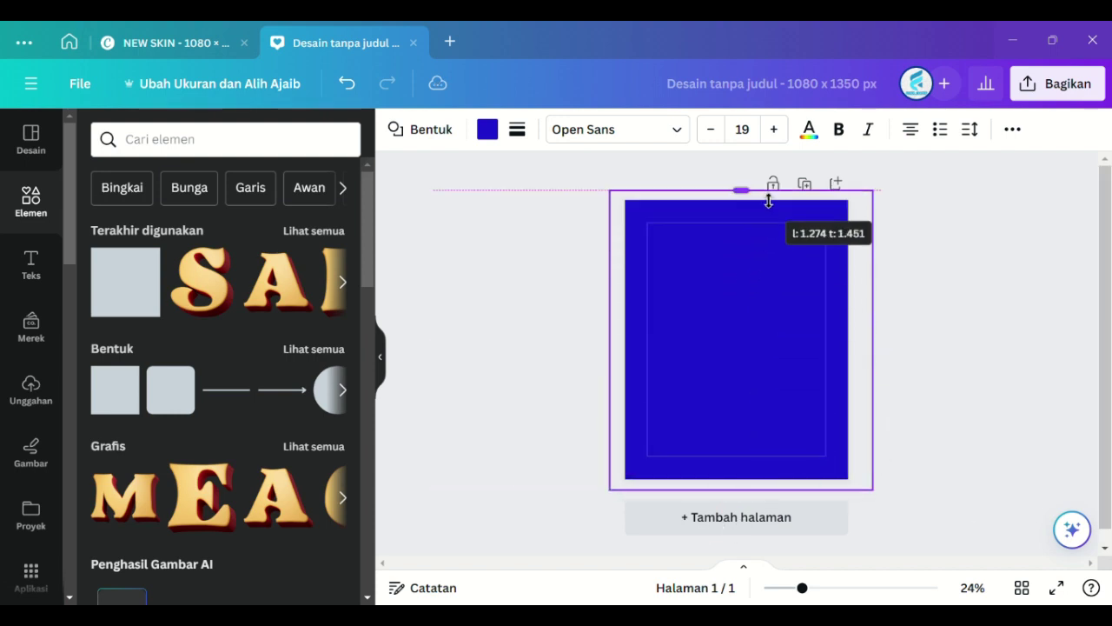
{"action": "left_click", "coordinate": [446, 313]}
Step: Open the Shade app from the installed Canva apps
{"action": "scroll", "coordinate": [30, 178], "scroll_direction": "down", "scroll_amount": 5}
{"action": "left_click", "coordinate": [31, 156]}
{"action": "left_click", "coordinate": [315, 186]}
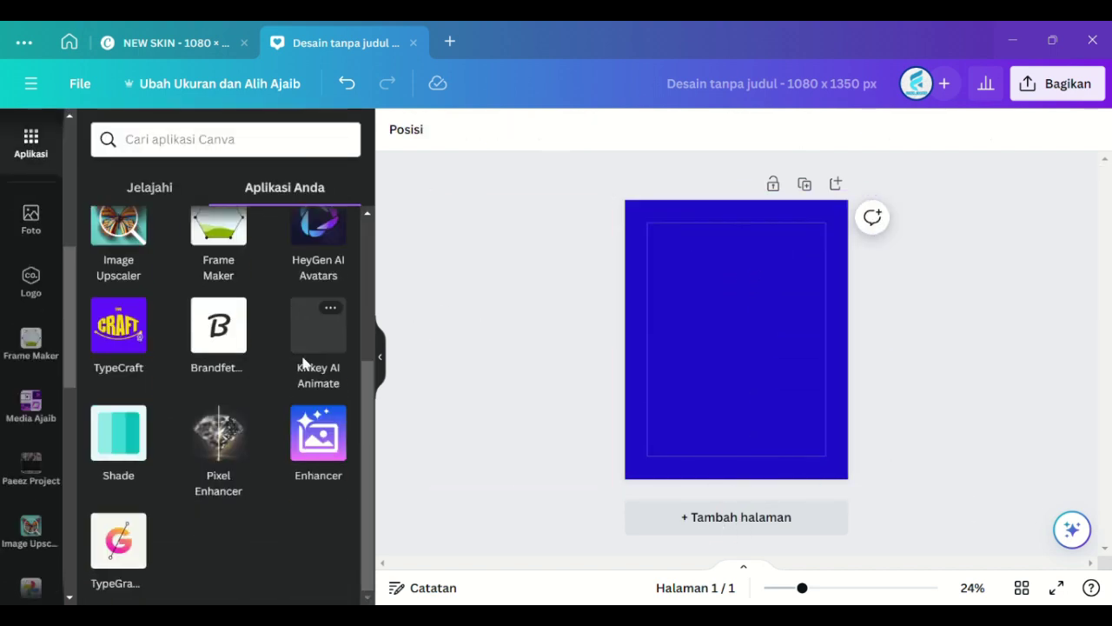
{"action": "left_click", "coordinate": [303, 440]}
{"action": "left_click", "coordinate": [32, 144]}
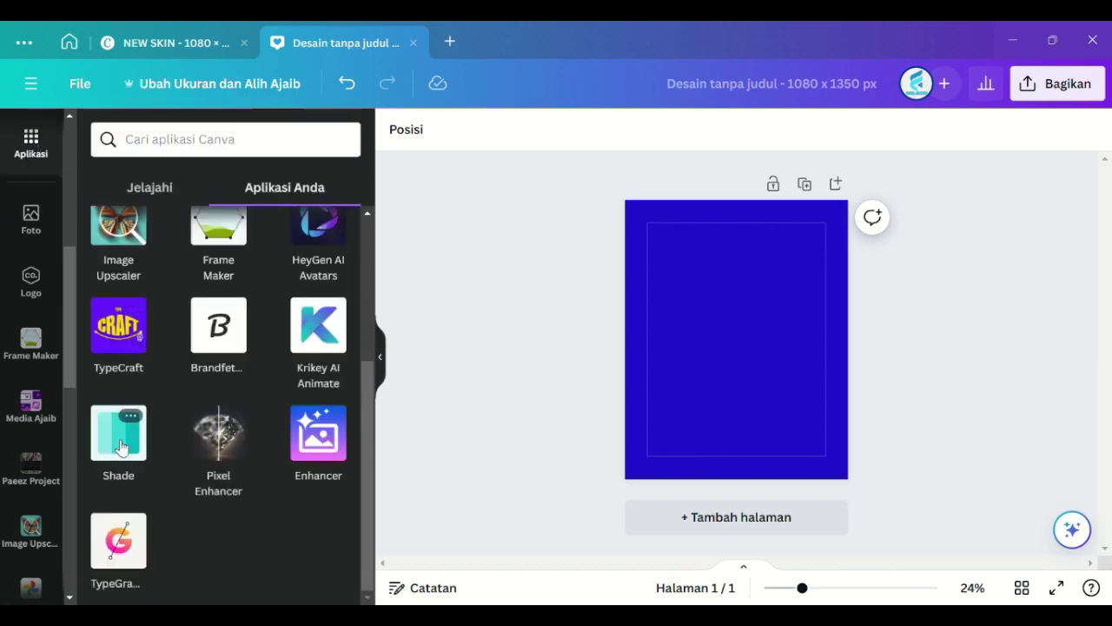
{"action": "left_click", "coordinate": [119, 423]}
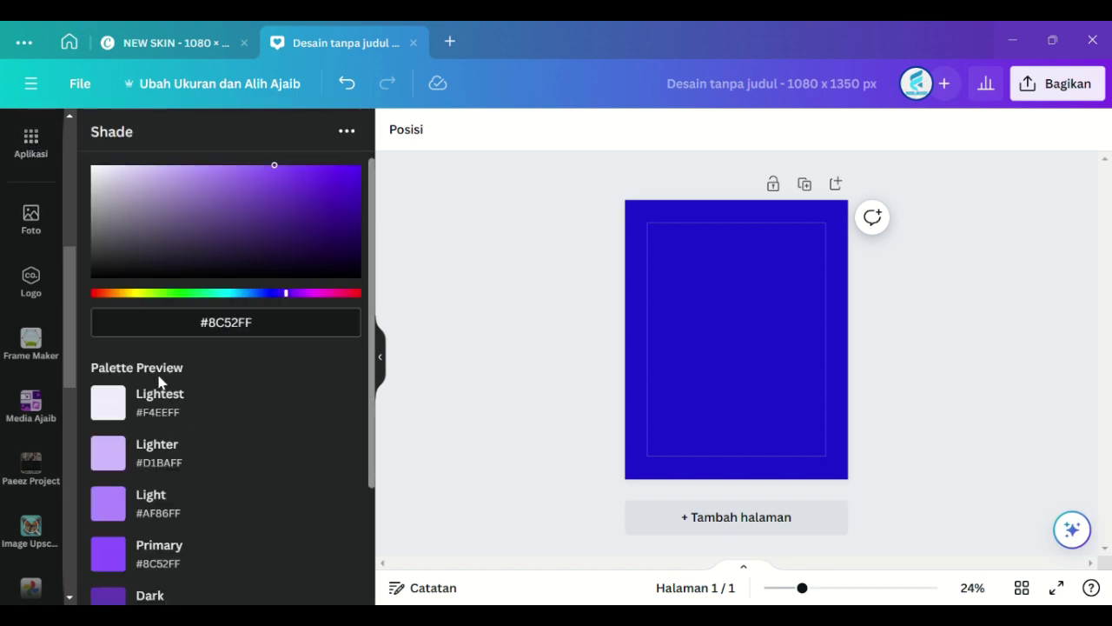
Step: Set the shade palette's base color to blue #1C5AE7
{"action": "scroll", "coordinate": [224, 444], "scroll_direction": "down", "scroll_amount": 2}
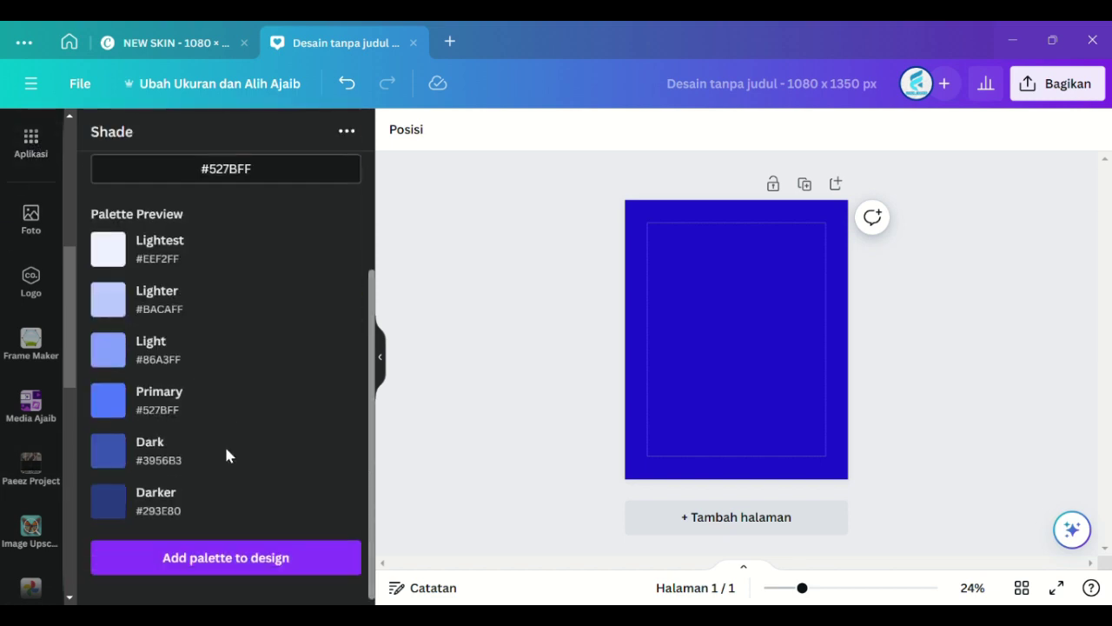
{"action": "scroll", "coordinate": [243, 347], "scroll_direction": "up", "scroll_amount": 1}
{"action": "mouse_move", "coordinate": [257, 228]}
{"action": "left_mouse_down"}
{"action": "mouse_move", "coordinate": [266, 236]}
{"action": "mouse_move", "coordinate": [256, 234]}
{"action": "left_mouse_up"}
{"action": "scroll", "coordinate": [261, 226], "scroll_direction": "up", "scroll_amount": 2}
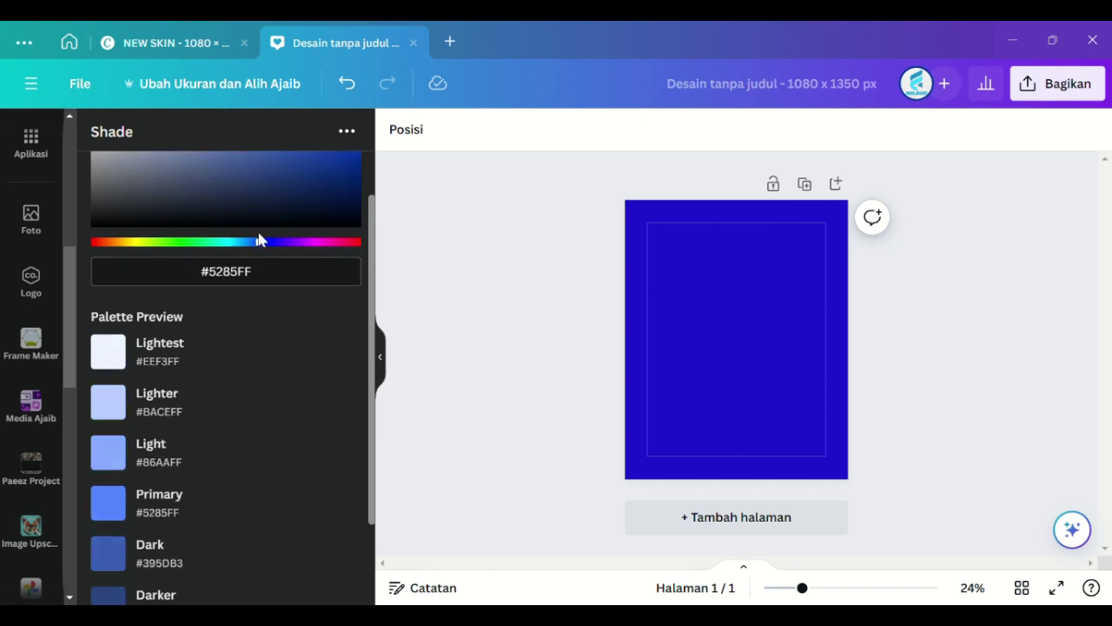
{"action": "left_click", "coordinate": [295, 166]}
{"action": "scroll", "coordinate": [273, 339], "scroll_direction": "down", "scroll_amount": 2}
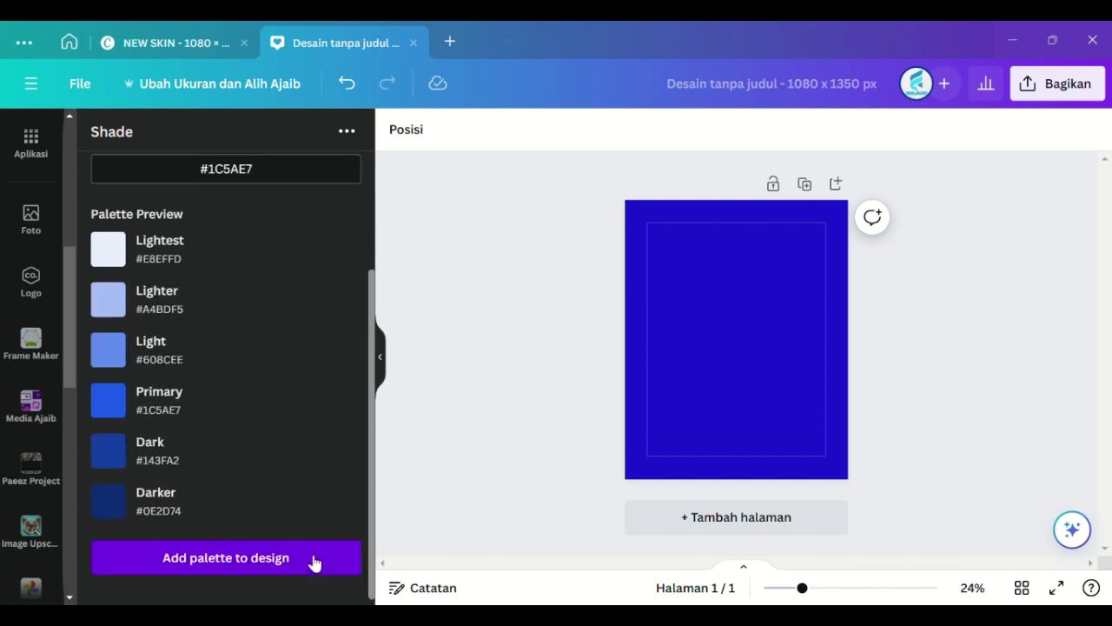
Step: Add the blue palette to the design, position it on black page 2, and recolor its labels in a light color
{"action": "left_click", "coordinate": [316, 559]}
{"action": "scroll", "coordinate": [761, 490], "scroll_direction": "up", "scroll_amount": 4}
{"action": "left_click_drag", "start_coordinate": [717, 330], "coordinate": [694, 430]}
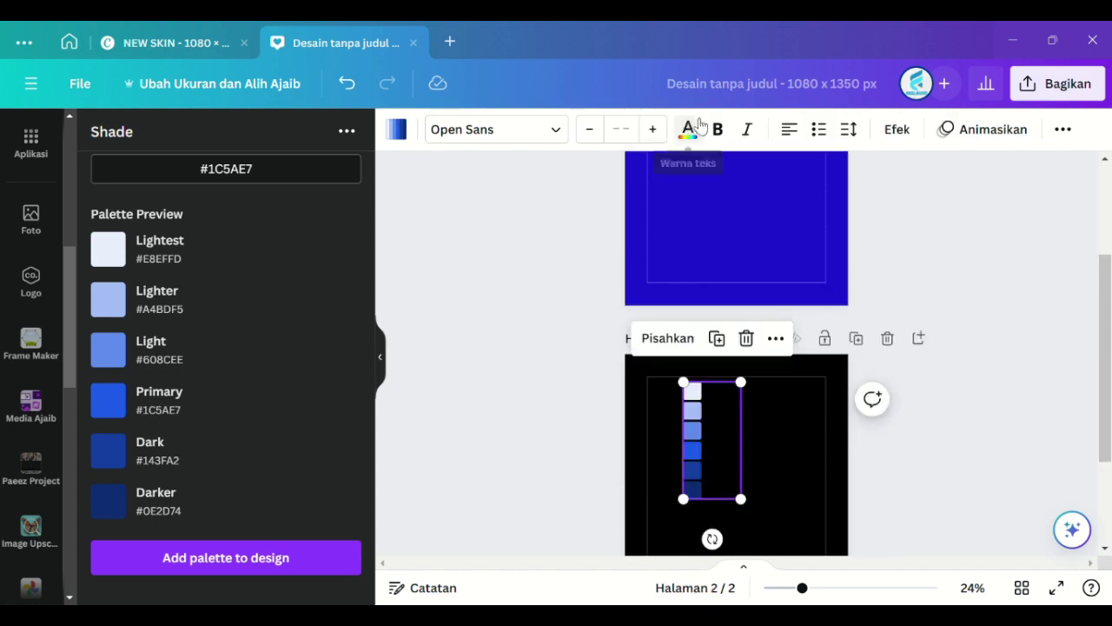
{"action": "left_click", "coordinate": [691, 127]}
{"action": "left_click", "coordinate": [243, 286]}
{"action": "left_click", "coordinate": [540, 349]}
Step: Fill the large blue rectangle on page 1 with the darkest palette blue, #0e2d74
{"action": "scroll", "coordinate": [540, 348], "scroll_direction": "up", "scroll_amount": 1}
{"action": "scroll", "coordinate": [540, 348], "scroll_direction": "up", "scroll_amount": 1}
{"action": "left_click", "coordinate": [664, 335]}
{"action": "left_click", "coordinate": [489, 133]}
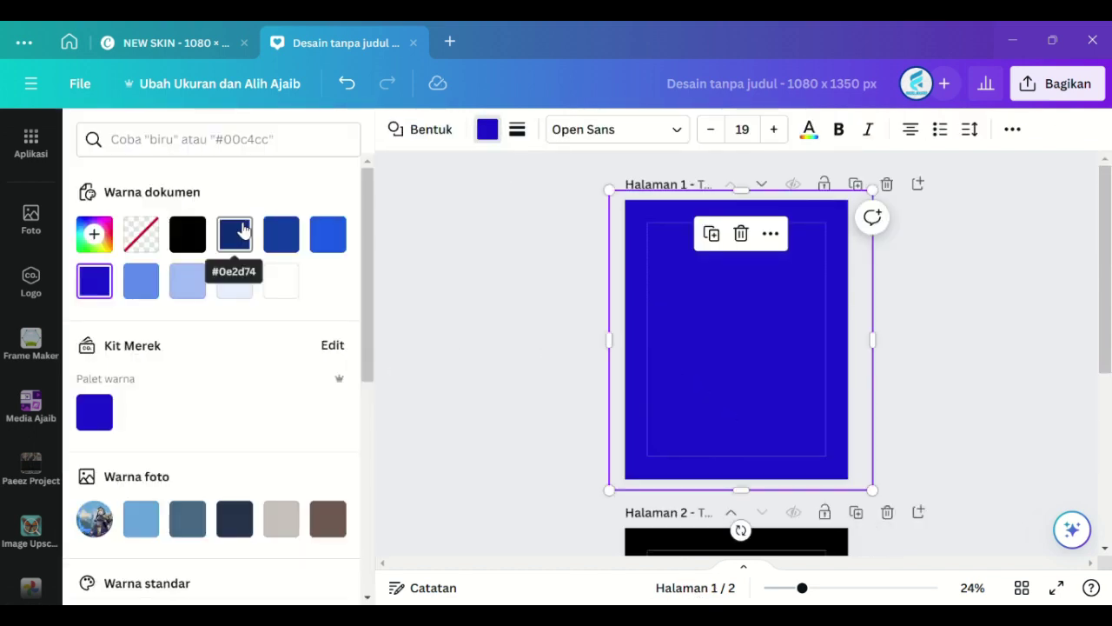
Step: Shorten the rectangle from its upper edge so it covers only about the lower half of page 1
{"action": "left_click", "coordinate": [1012, 129]}
{"action": "left_click", "coordinate": [942, 171]}
{"action": "left_click_drag", "start_coordinate": [942, 240], "coordinate": [956, 305]}
{"action": "left_click_drag", "start_coordinate": [741, 189], "coordinate": [741, 328]}
Step: Give the rectangle a vertical gradient fill from #0e2d74 to #143fa2
{"action": "left_click", "coordinate": [235, 234]}
{"action": "left_click", "coordinate": [278, 282]}
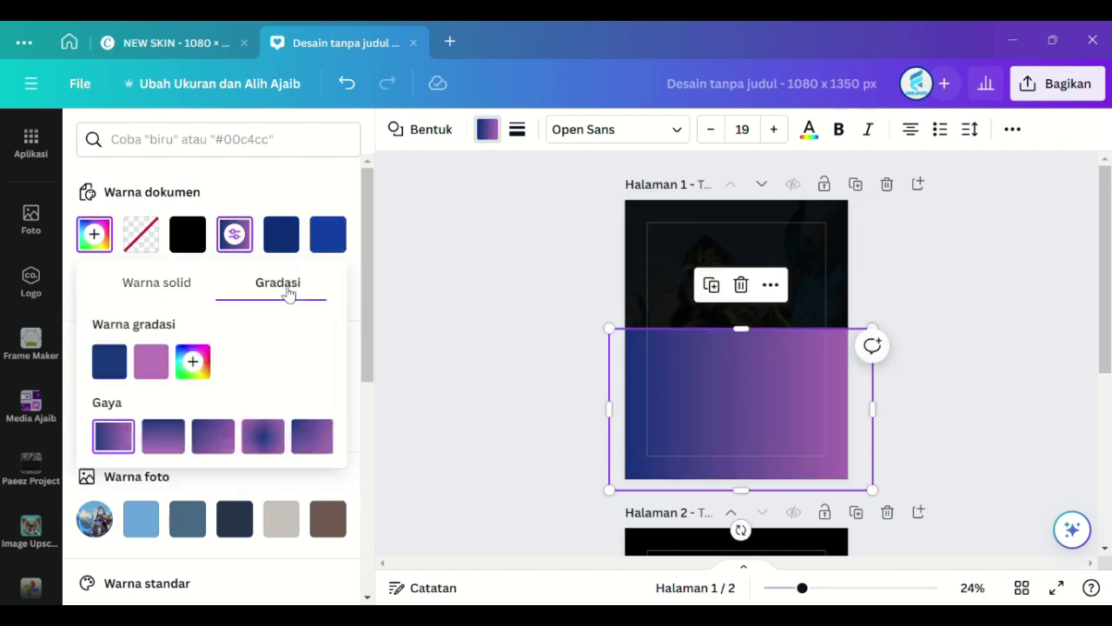
{"action": "left_click", "coordinate": [152, 362]}
{"action": "left_click", "coordinate": [372, 557]}
{"action": "left_click", "coordinate": [328, 234]}
{"action": "left_click", "coordinate": [761, 337]}
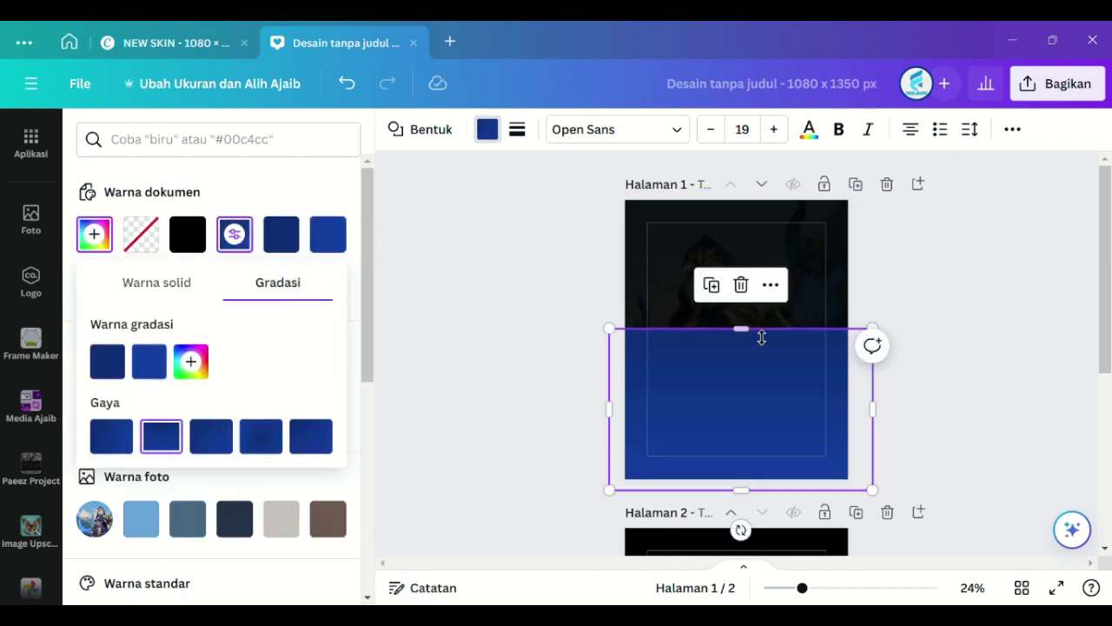
Step: Stretch the gradient rectangle back up over the full page and lower its transparency value to about 45
{"action": "left_click_drag", "start_coordinate": [761, 337], "coordinate": [762, 191]}
{"action": "left_click", "coordinate": [1012, 129]}
{"action": "left_click", "coordinate": [942, 171]}
{"action": "left_click_drag", "start_coordinate": [812, 244], "coordinate": [856, 249]}
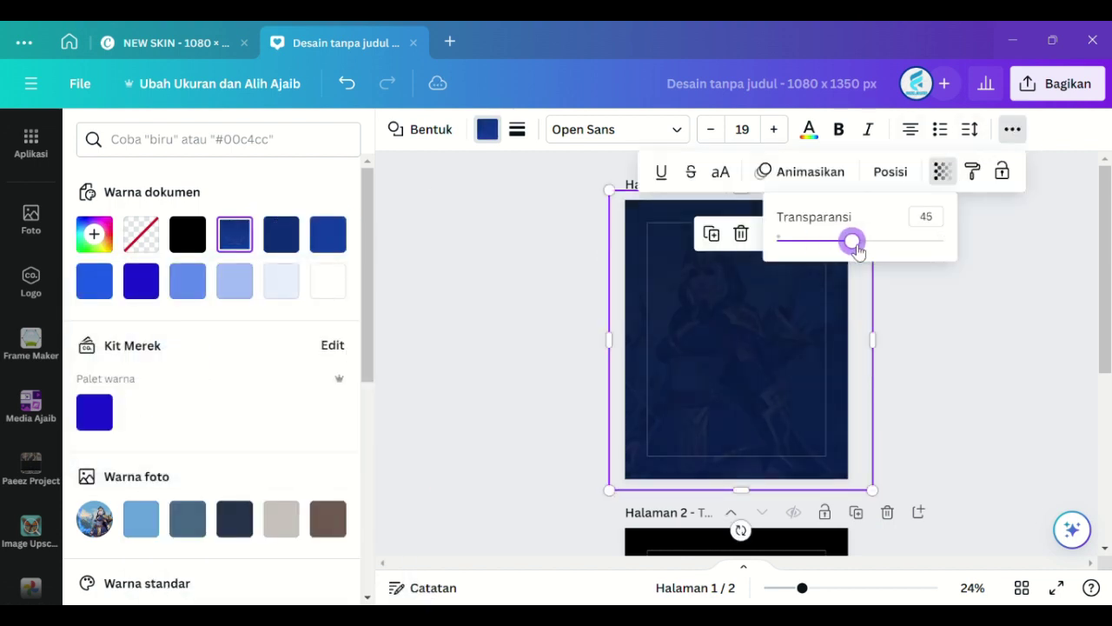
{"action": "left_click", "coordinate": [955, 345]}
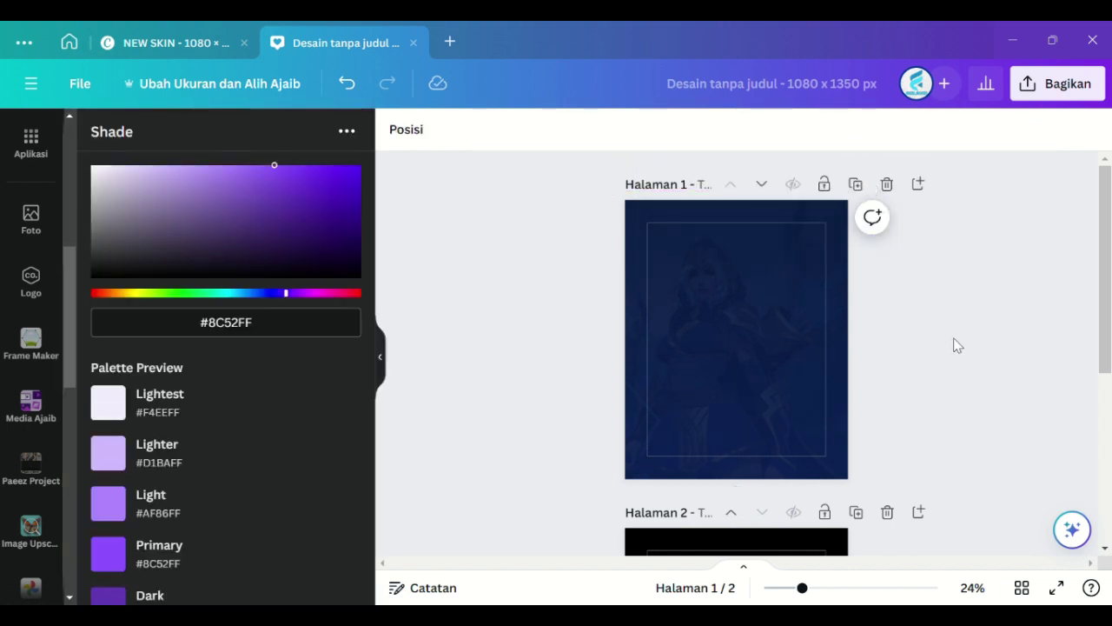
Step: Insert the cut-out archer image, enlarge it, and place it in the lower-right part of page 1
{"action": "left_click", "coordinate": [31, 131]}
{"action": "left_click", "coordinate": [128, 444]}
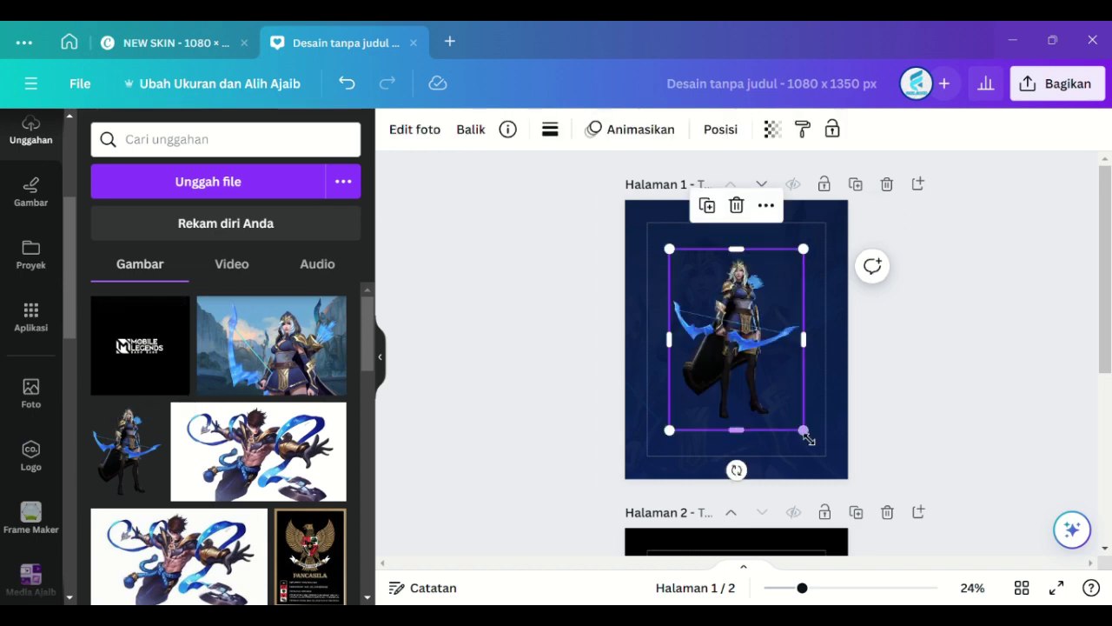
{"action": "left_click_drag", "start_coordinate": [806, 433], "coordinate": [864, 509]}
{"action": "left_click_drag", "start_coordinate": [815, 430], "coordinate": [696, 480]}
{"action": "left_click_drag", "start_coordinate": [744, 297], "coordinate": [791, 233]}
{"action": "left_click_drag", "start_coordinate": [753, 349], "coordinate": [901, 376]}
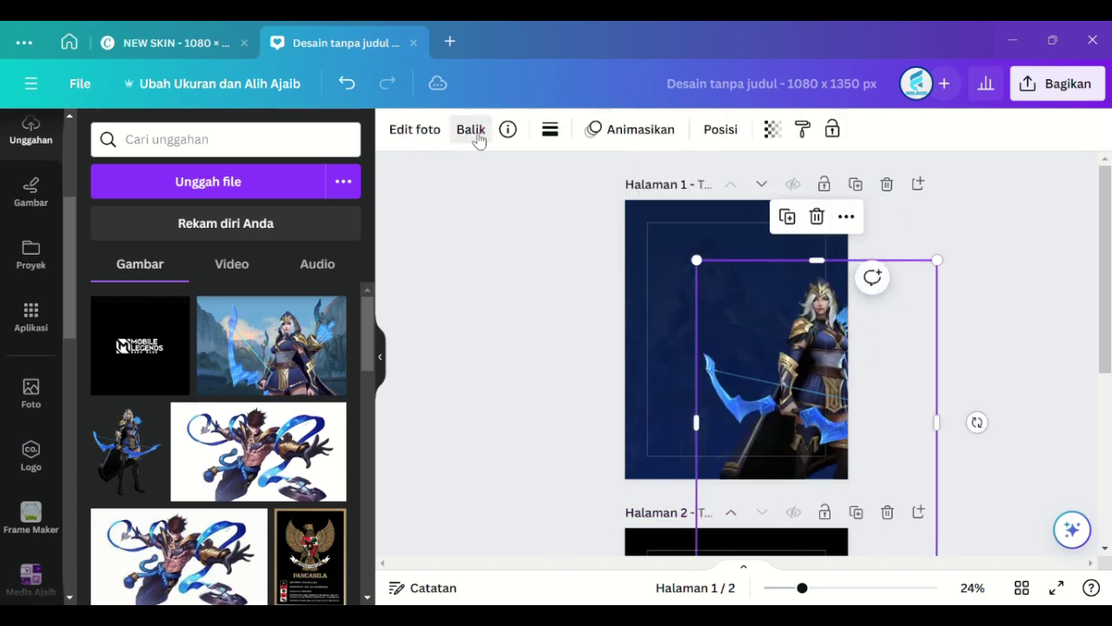
Step: Flip the archer cut-out horizontally, enlarge it slightly, and reposition it against page 1's right edge
{"action": "left_click", "coordinate": [472, 130]}
{"action": "left_click", "coordinate": [513, 185]}
{"action": "left_click", "coordinate": [543, 291]}
{"action": "left_click", "coordinate": [776, 343]}
{"action": "left_click_drag", "start_coordinate": [697, 260], "coordinate": [657, 207]}
{"action": "left_click_drag", "start_coordinate": [779, 376], "coordinate": [801, 402]}
{"action": "left_click", "coordinate": [565, 344]}
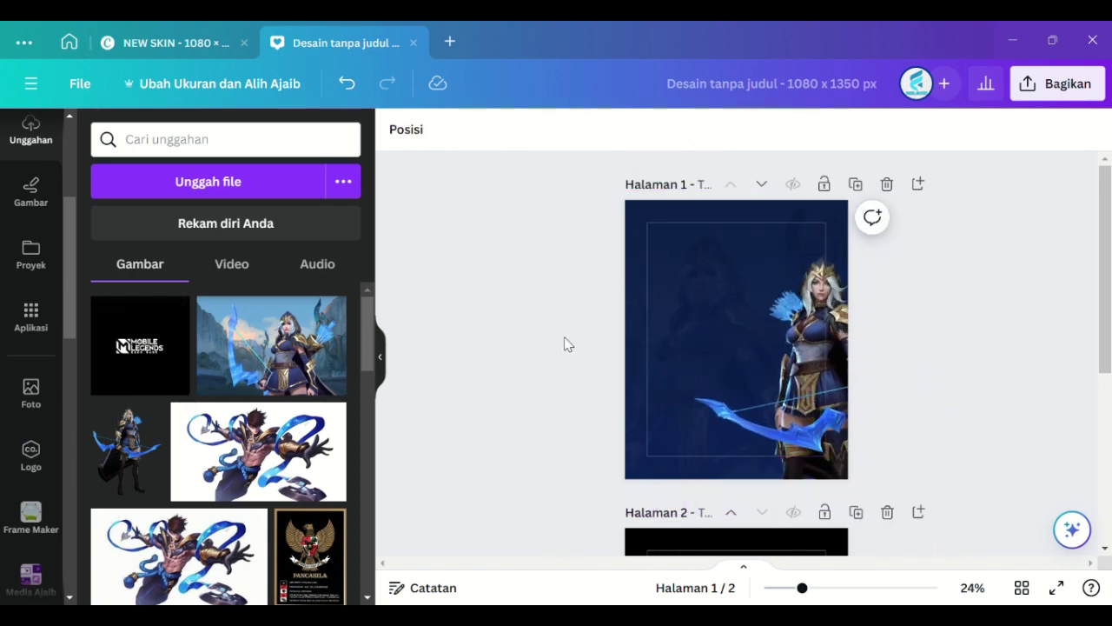
Step: Add a heading to page 1 reading "JOKI RANKED"
{"action": "scroll", "coordinate": [30, 261], "scroll_direction": "up", "scroll_amount": 3}
{"action": "left_click", "coordinate": [31, 265]}
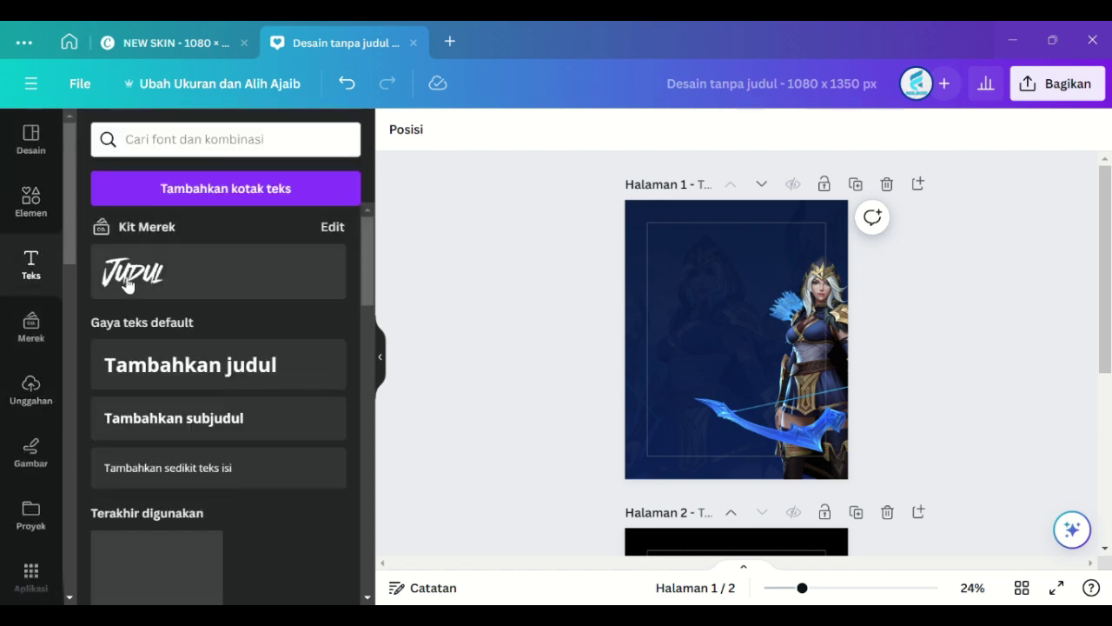
{"action": "left_click", "coordinate": [192, 365]}
{"action": "type", "text": "ja"}
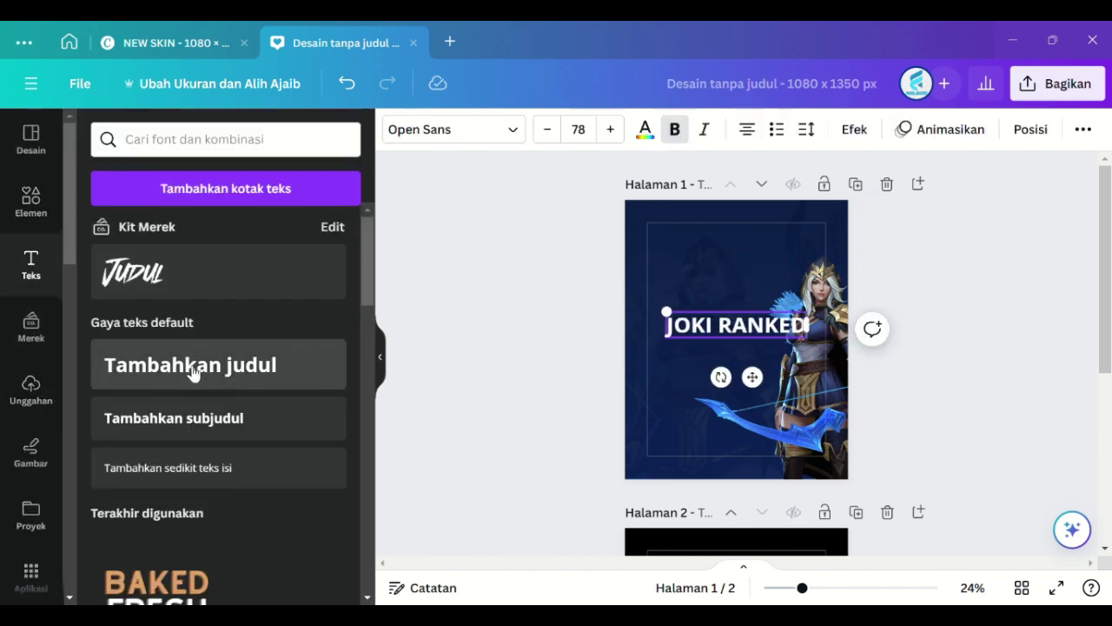
Step: Try BigNoodleTitling on the heading, then set its font to Gobold
{"action": "left_click", "coordinate": [455, 129]}
{"action": "left_click", "coordinate": [300, 386]}
{"action": "scroll", "coordinate": [301, 385], "scroll_direction": "down", "scroll_amount": 5}
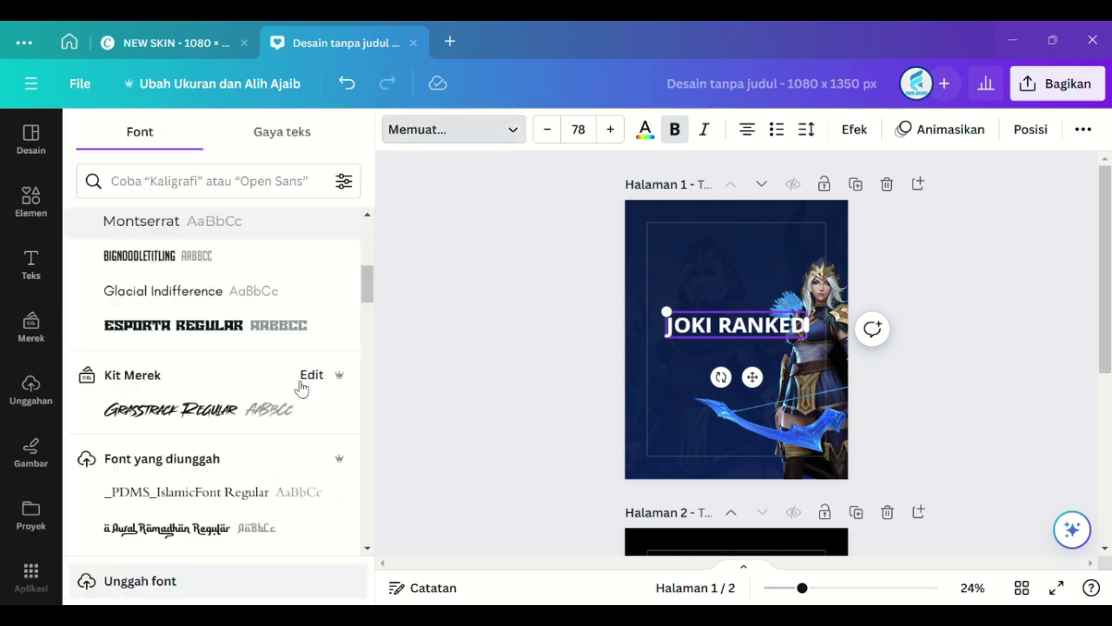
{"action": "scroll", "coordinate": [282, 326], "scroll_direction": "up", "scroll_amount": 1}
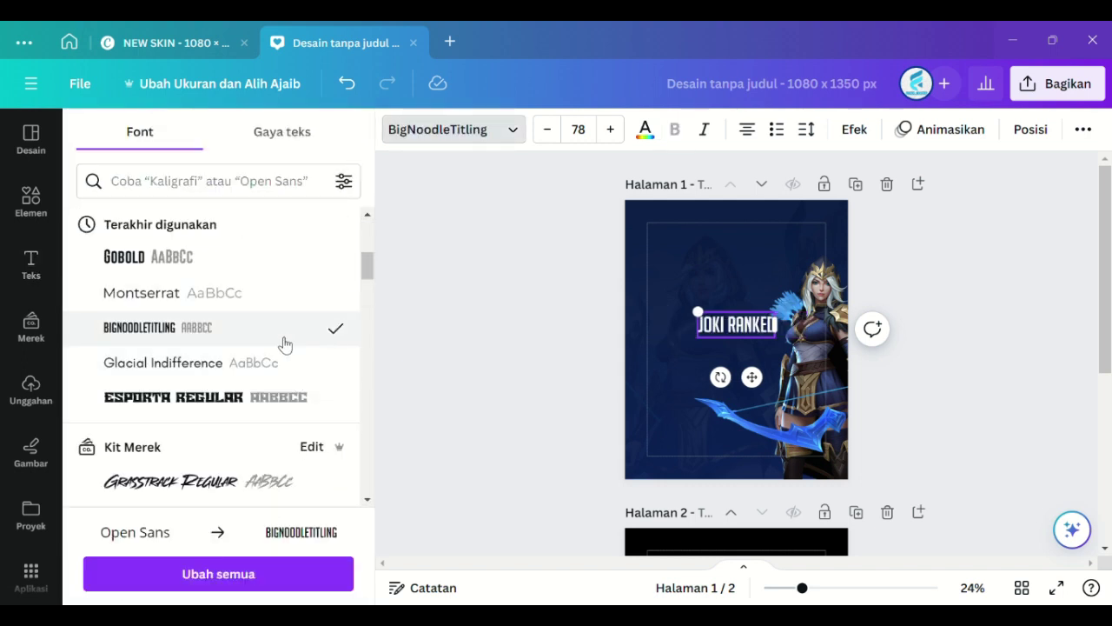
{"action": "left_click", "coordinate": [281, 257]}
{"action": "left_click", "coordinate": [612, 283]}
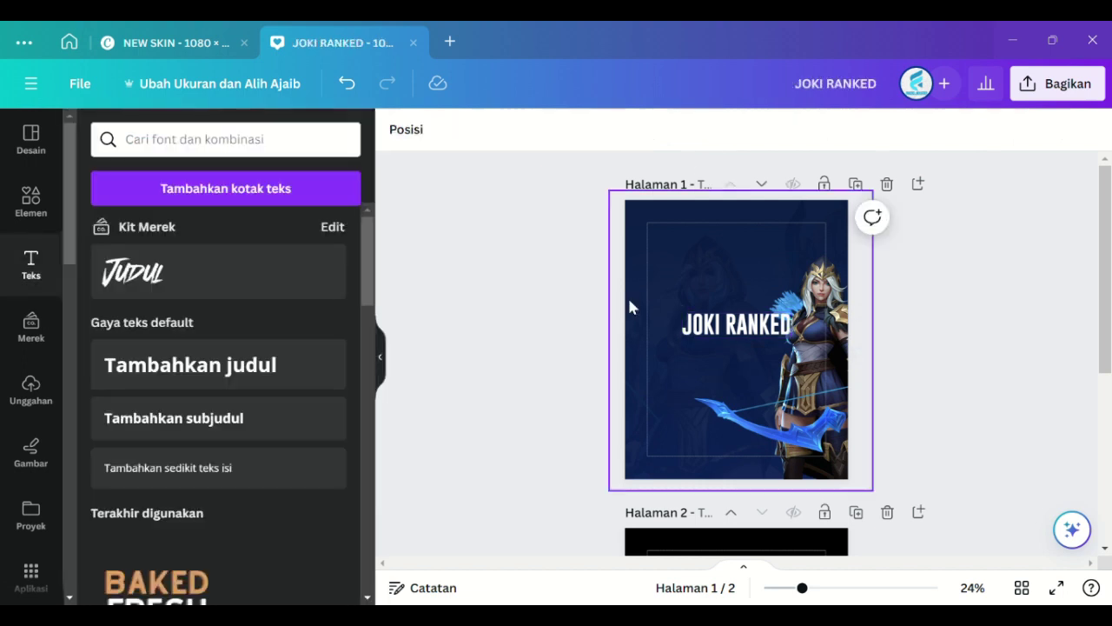
Step: Move the JOKI RANKED heading to the top of page 1, enlarge it to size 95,9, and center it horizontally
{"action": "left_click", "coordinate": [737, 325]}
{"action": "left_click_drag", "start_coordinate": [753, 376], "coordinate": [752, 314]}
{"action": "left_click_drag", "start_coordinate": [682, 250], "coordinate": [657, 245]}
{"action": "left_click_drag", "start_coordinate": [741, 317], "coordinate": [760, 313]}
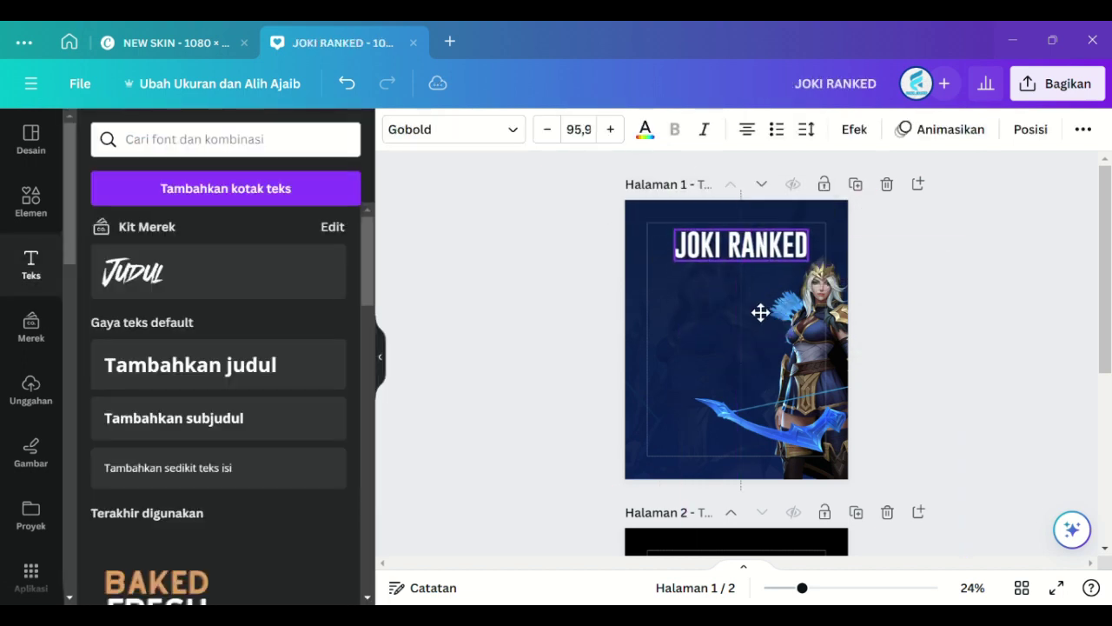
Step: Enlarge the JOKI RANKED heading on page 1 to size 103 and re-center it near the page's top
{"action": "left_click", "coordinate": [667, 299]}
{"action": "left_click", "coordinate": [711, 257]}
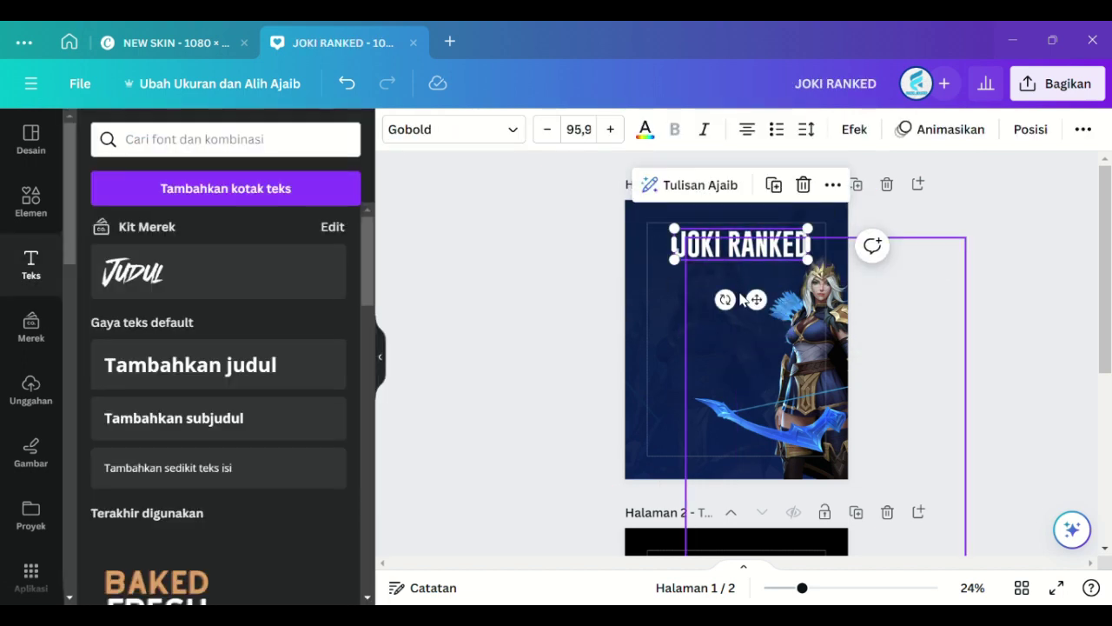
{"action": "left_click", "coordinate": [821, 588]}
{"action": "scroll", "coordinate": [817, 417], "scroll_direction": "up", "scroll_amount": 1}
{"action": "left_click_drag", "start_coordinate": [848, 291], "coordinate": [865, 295]}
{"action": "left_click_drag", "start_coordinate": [824, 282], "coordinate": [805, 272]}
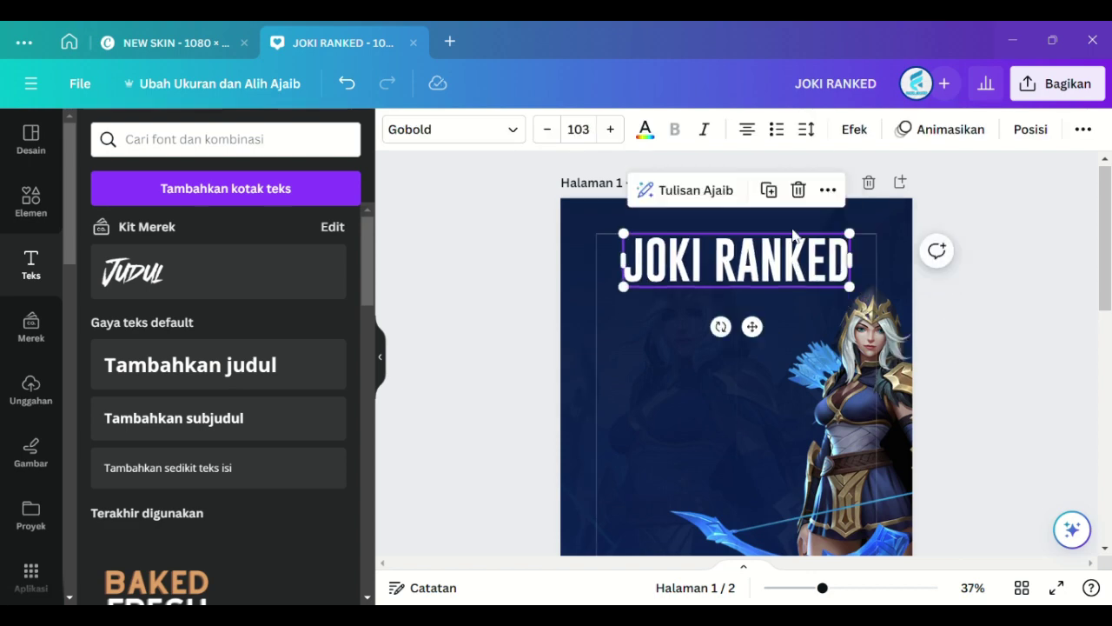
Step: Try dark blue #0E2D74 on the JOKI RANKED heading, then color it with the document's bright blue
{"action": "left_click", "coordinate": [853, 131]}
{"action": "left_click", "coordinate": [647, 132]}
{"action": "left_click", "coordinate": [188, 235]}
{"action": "left_click", "coordinate": [188, 235]}
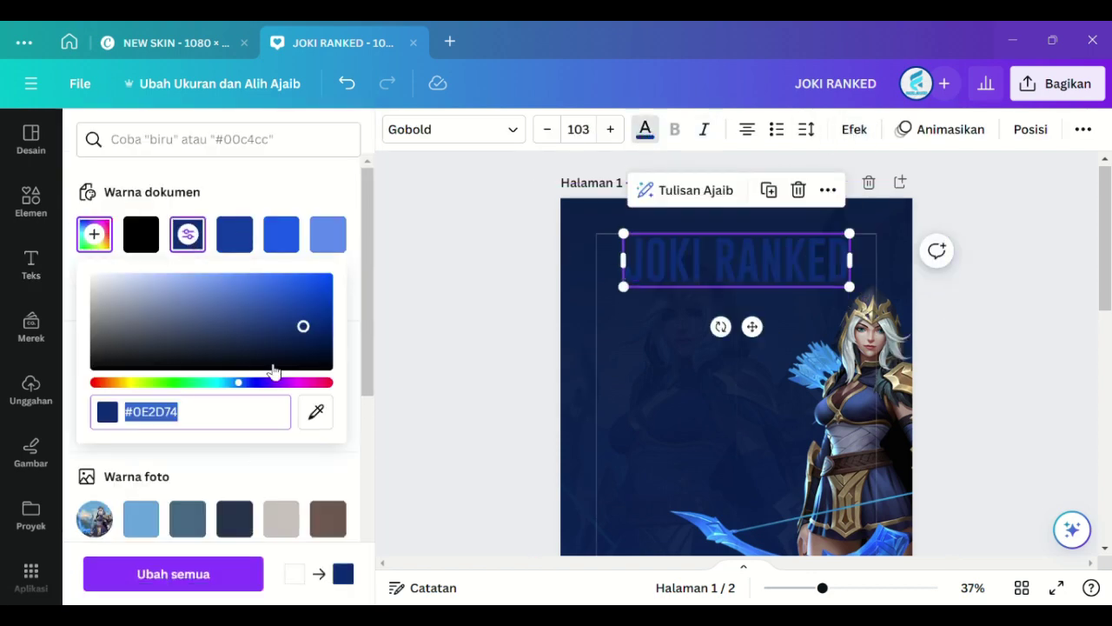
{"action": "left_click", "coordinate": [281, 234]}
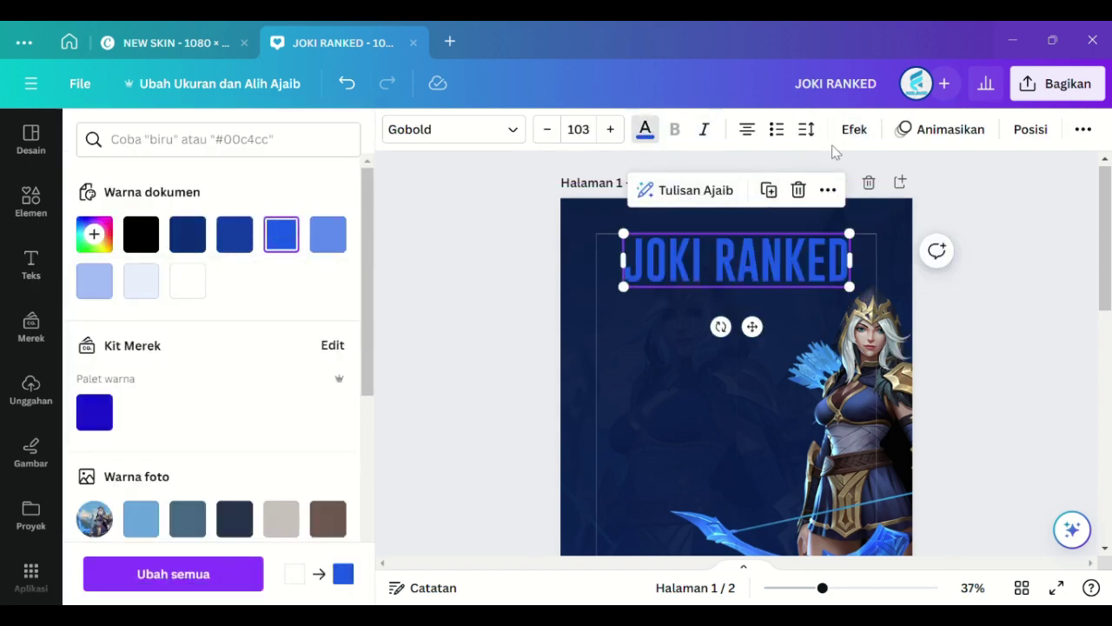
Step: Apply the Kerangka outline effect to the JOKI RANKED heading in dark blue with thickness 70
{"action": "left_click", "coordinate": [854, 130]}
{"action": "left_click", "coordinate": [332, 492]}
{"action": "left_click", "coordinate": [250, 519]}
{"action": "left_click", "coordinate": [253, 464]}
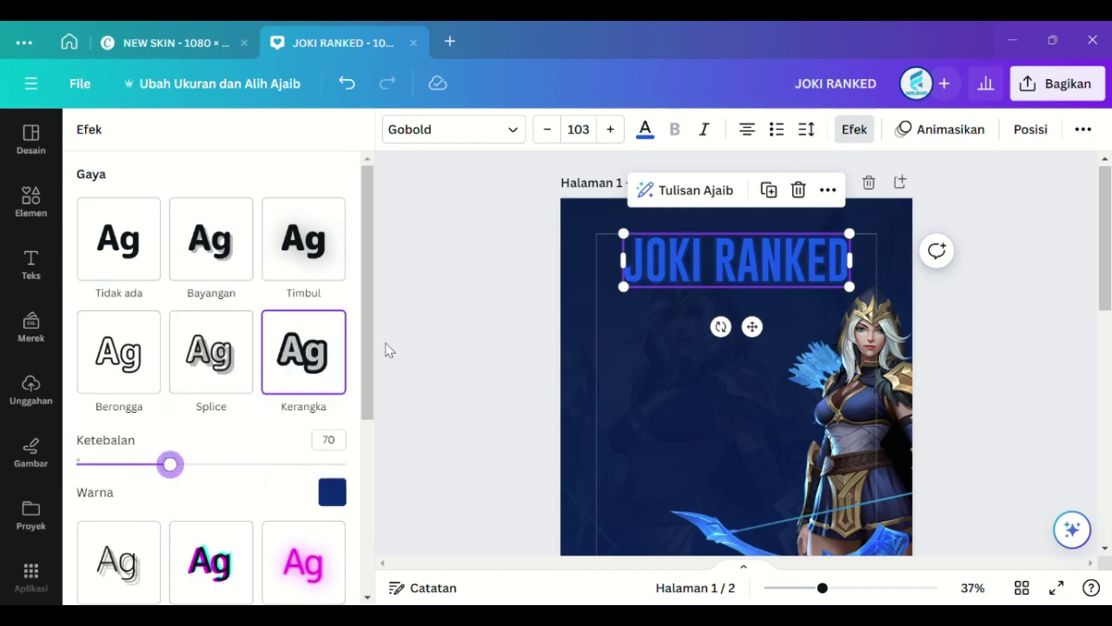
Step: Overlay a duplicate of the JOKI RANKED heading with the Berongga hollow effect in white
{"action": "left_click", "coordinate": [118, 351]}
{"action": "left_click", "coordinate": [644, 129]}
{"action": "left_click", "coordinate": [188, 281]}
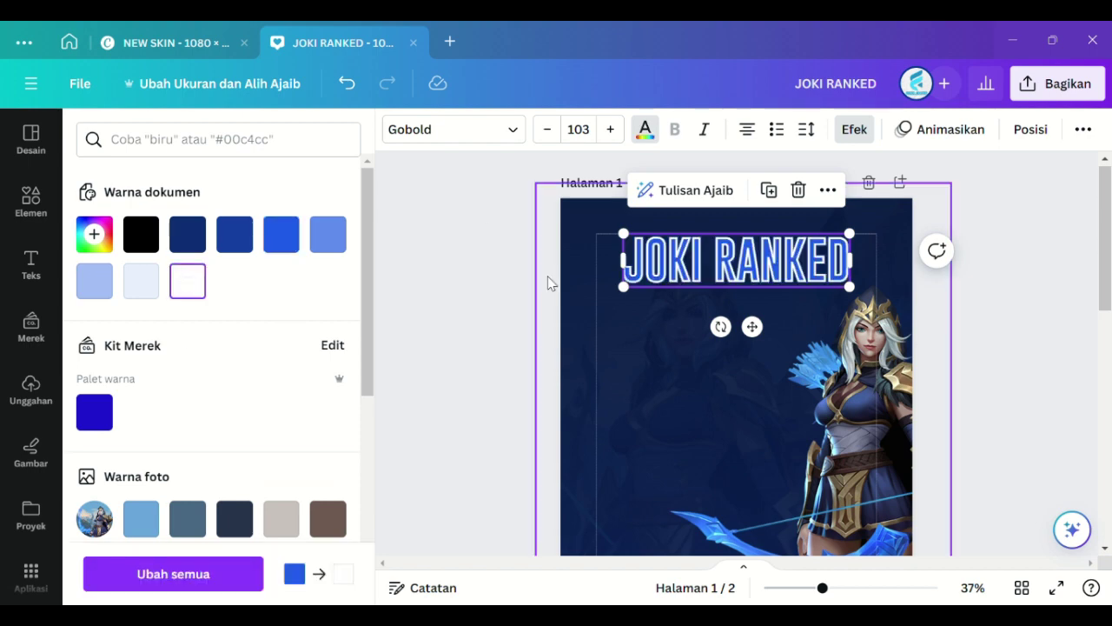
{"action": "left_click", "coordinate": [854, 129]}
{"action": "left_click", "coordinate": [511, 337]}
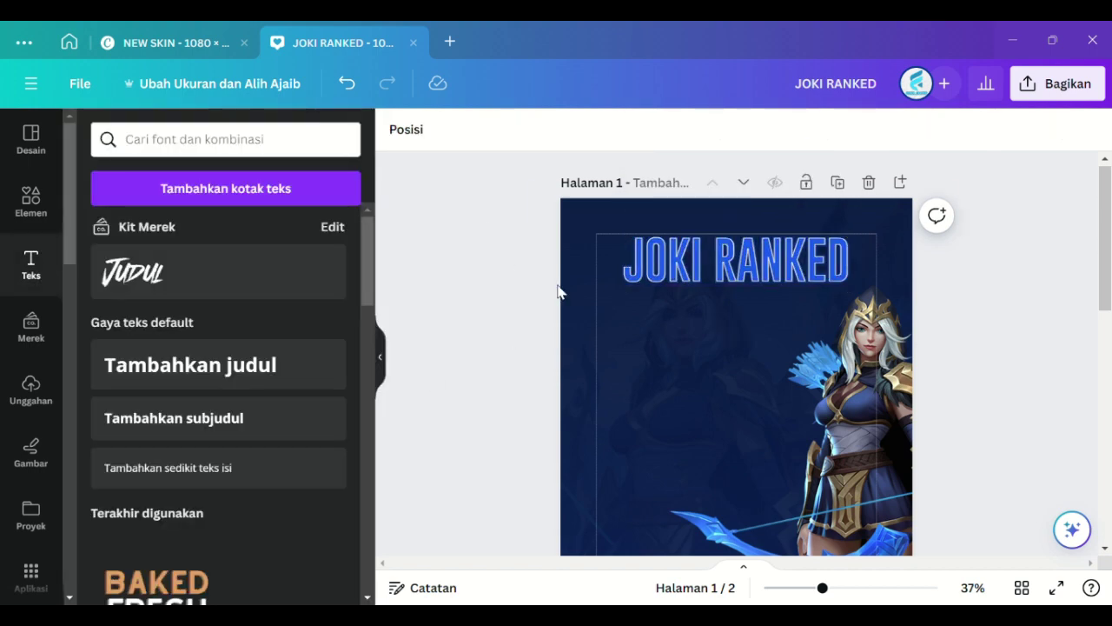
Step: Select the blue JOKI RANKED layer beneath the hollow copy and set its outline color to black
{"action": "left_click", "coordinate": [661, 261]}
{"action": "left_click", "coordinate": [1030, 128]}
{"action": "left_click", "coordinate": [283, 129]}
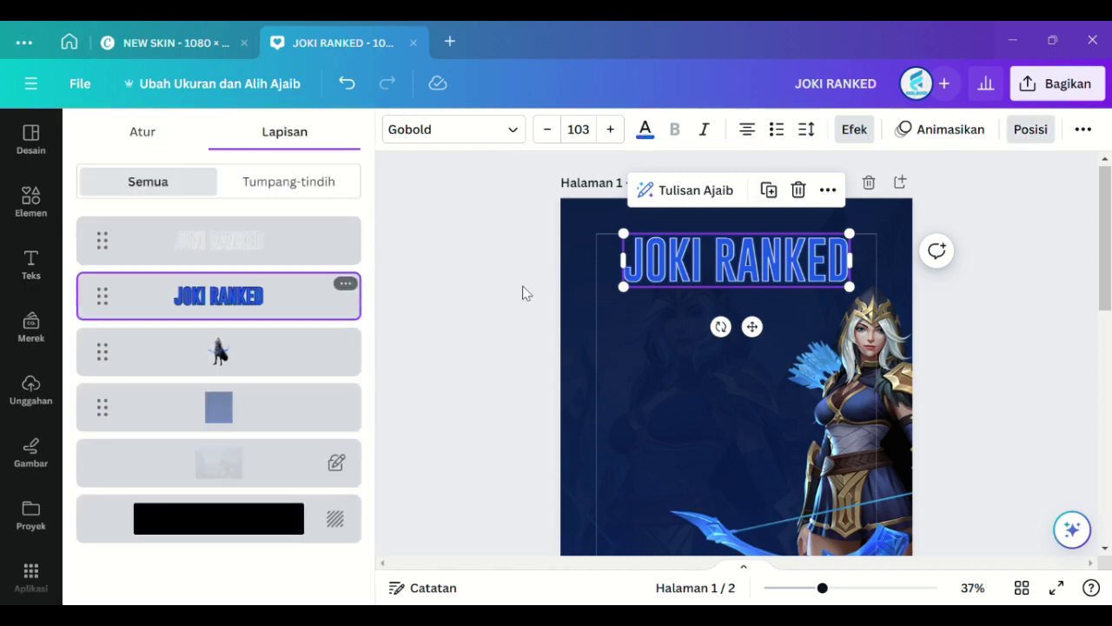
{"action": "left_click", "coordinate": [650, 130]}
{"action": "left_click", "coordinate": [860, 129]}
{"action": "left_click", "coordinate": [331, 491]}
{"action": "left_click", "coordinate": [139, 325]}
{"action": "left_click", "coordinate": [439, 284]}
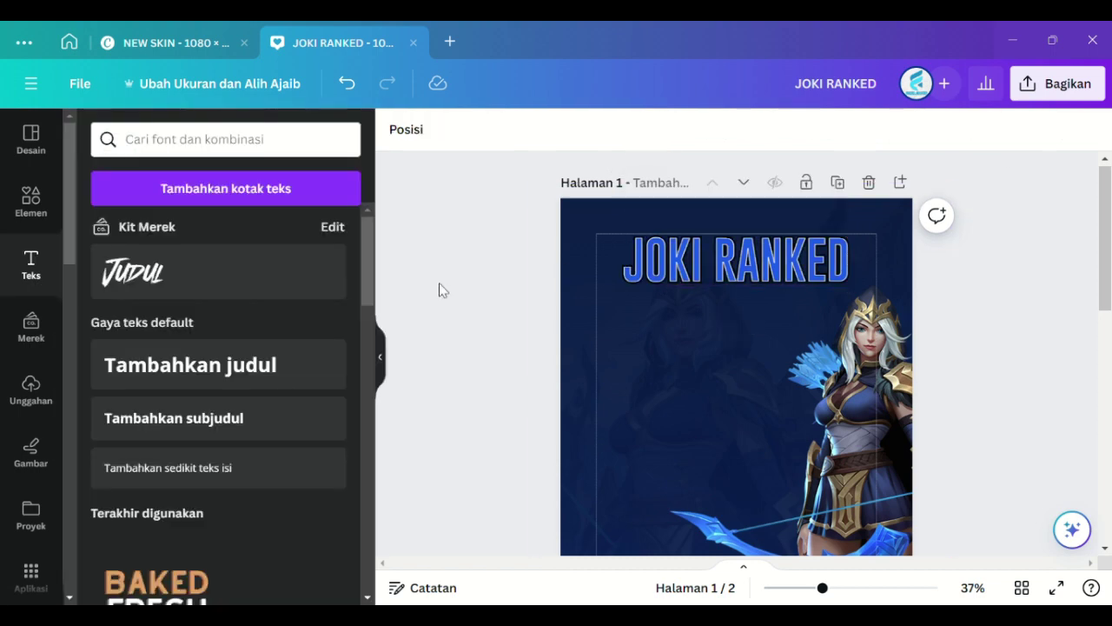
Step: Recolor the hollow JOKI RANKED copy on top of the heading to black
{"action": "mouse_move", "coordinate": [743, 272]}
{"action": "left_mouse_down"}
{"action": "mouse_move", "coordinate": [750, 332]}
{"action": "mouse_move", "coordinate": [742, 275]}
{"action": "left_mouse_up"}
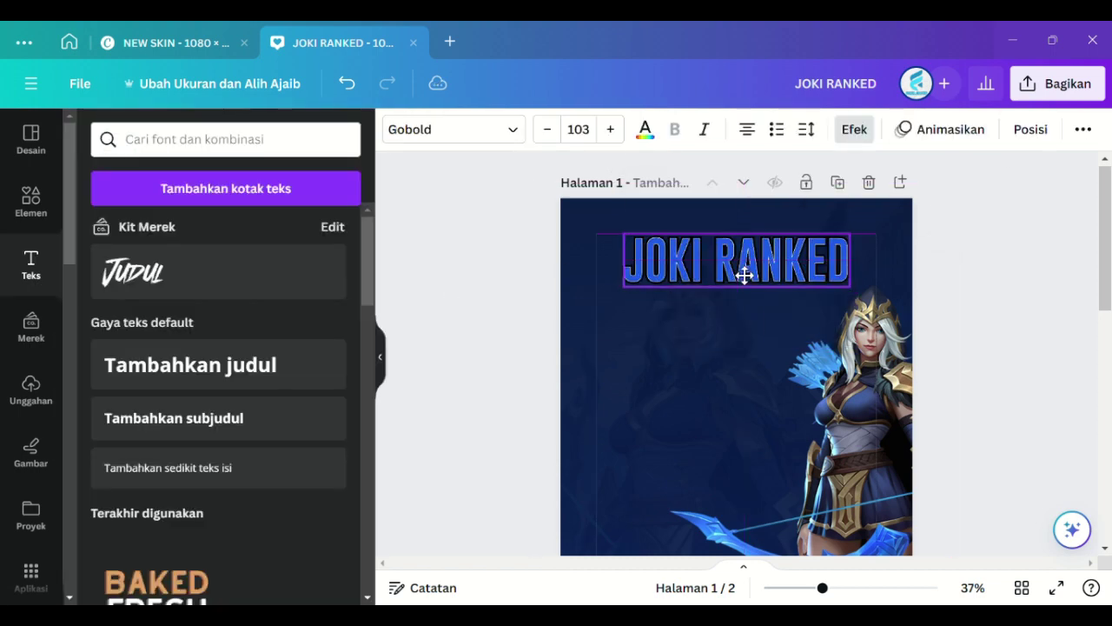
{"action": "left_click", "coordinate": [645, 132]}
{"action": "left_click", "coordinate": [507, 289]}
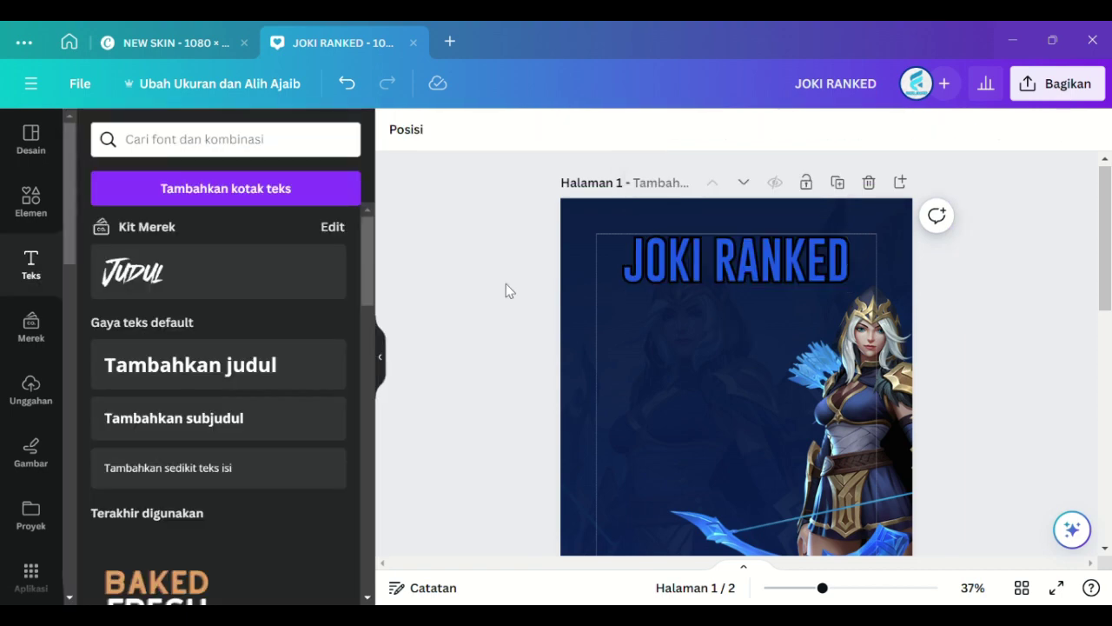
Step: Add a subheading reading "AWAL SEASON 32" to page 1 in the BigNoodleTitling font
{"action": "left_click", "coordinate": [268, 420]}
{"action": "type", "text": "AWALI"}
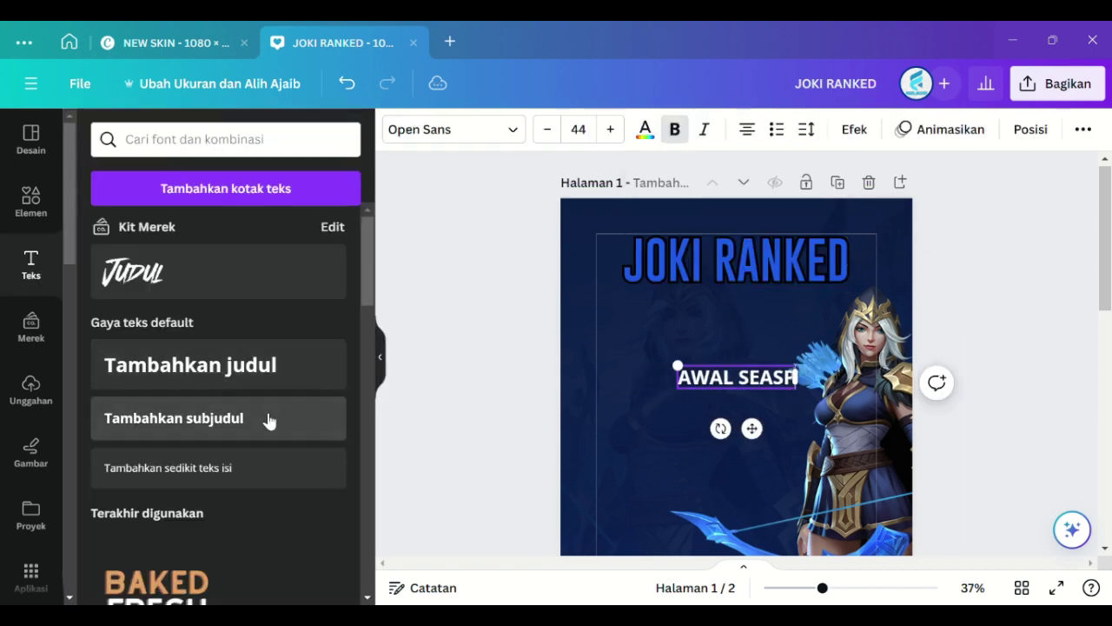
{"action": "left_click", "coordinate": [449, 130]}
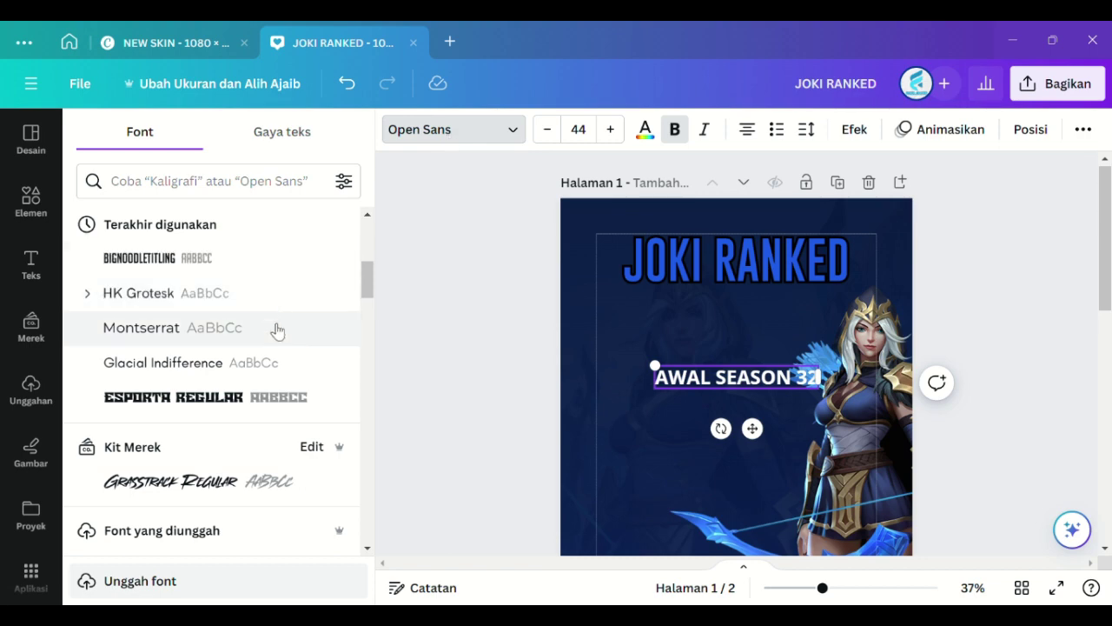
{"action": "left_click", "coordinate": [157, 258]}
Step: Try Esporta on the blue JOKI RANKED heading, then set it to Bitcrusher Condensed Bold with letter spacing of about 54
{"action": "left_click", "coordinate": [735, 261]}
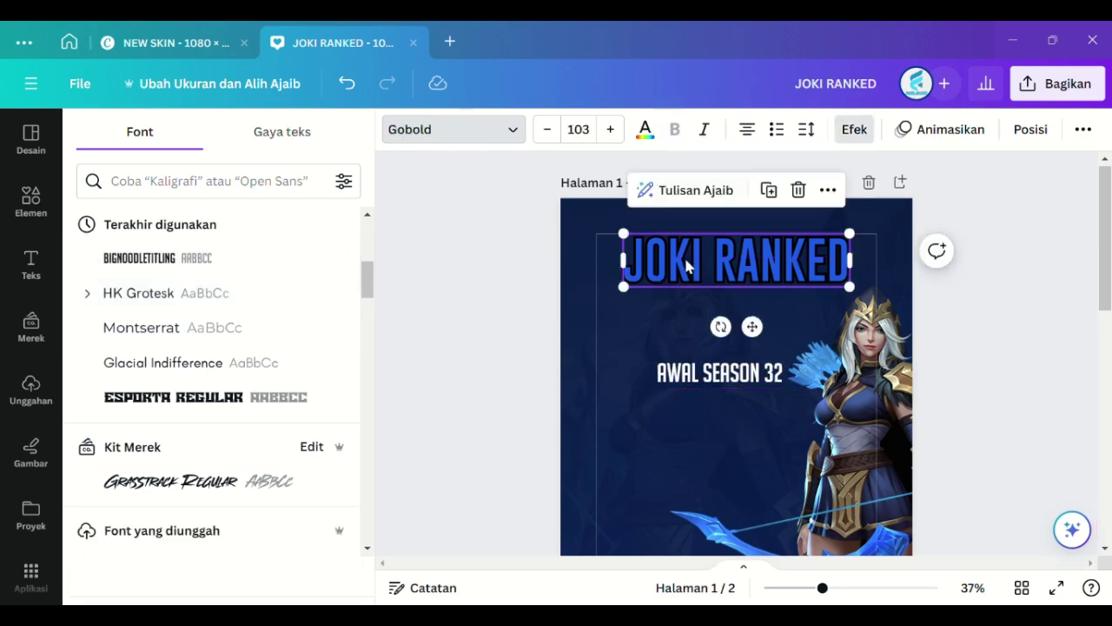
{"action": "left_click", "coordinate": [281, 260]}
{"action": "scroll", "coordinate": [282, 265], "scroll_direction": "down", "scroll_amount": 1}
{"action": "left_click", "coordinate": [292, 319]}
{"action": "scroll", "coordinate": [290, 313], "scroll_direction": "down", "scroll_amount": 10}
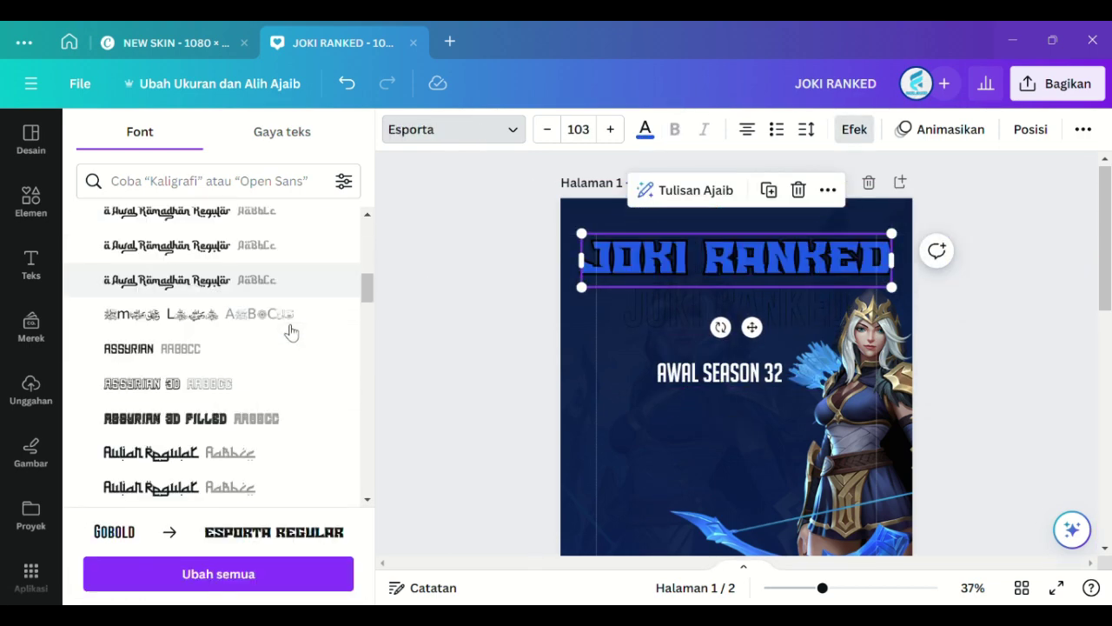
{"action": "left_click", "coordinate": [264, 288]}
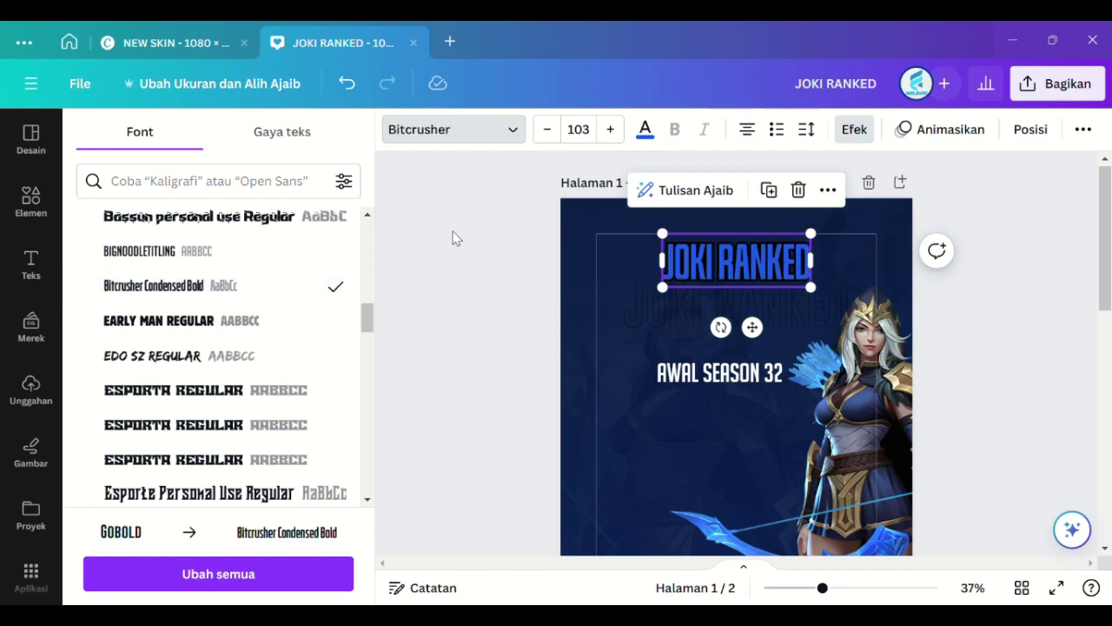
{"action": "left_click", "coordinate": [807, 129]}
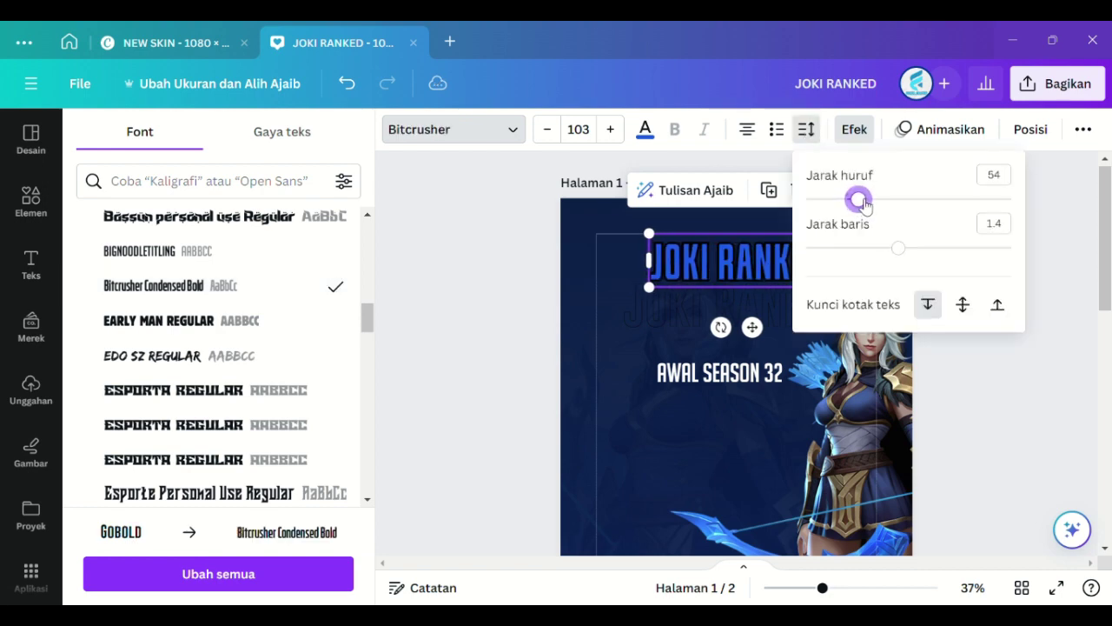
{"action": "left_click", "coordinate": [1028, 339]}
Step: Delete the hollow Gobold copy of the heading, then enlarge the blue JOKI RANKED heading to size 127 and center it
{"action": "left_click", "coordinate": [791, 311]}
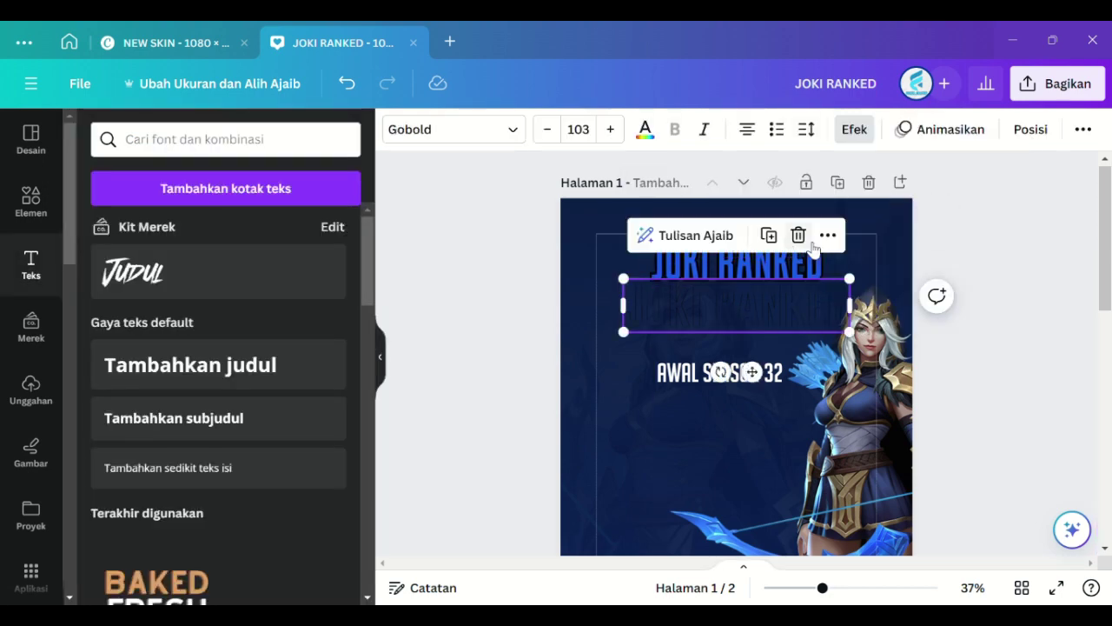
{"action": "left_click", "coordinate": [799, 235]}
{"action": "left_click", "coordinate": [795, 265]}
{"action": "left_click_drag", "start_coordinate": [825, 289], "coordinate": [770, 296]}
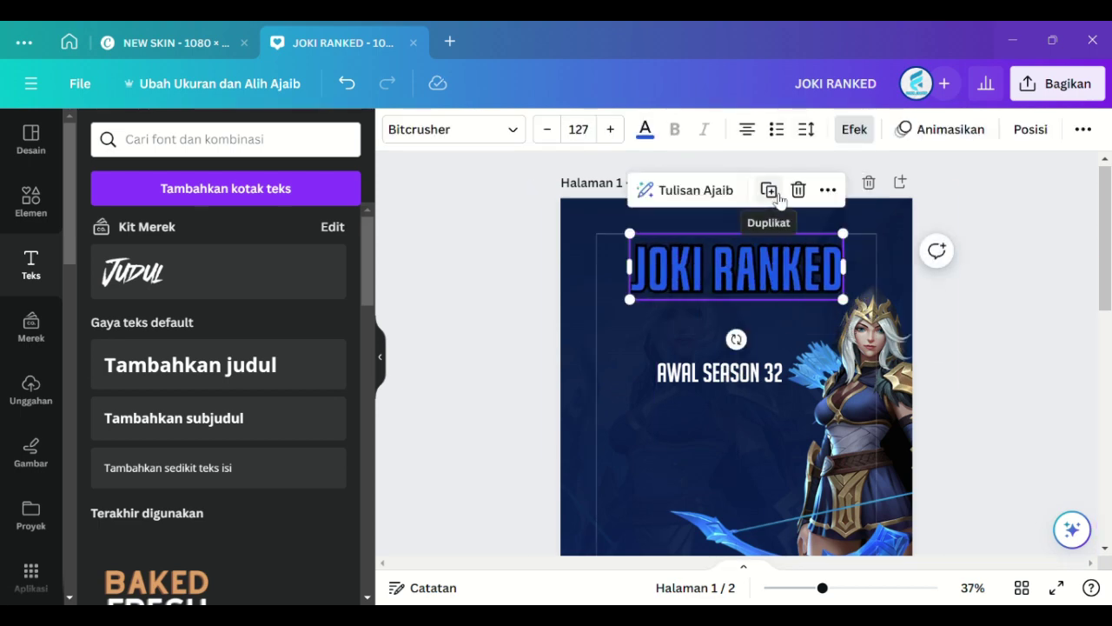
Step: Duplicate the JOKI RANKED heading exactly over itself and give the top copy the Timbul effect
{"action": "left_click", "coordinate": [855, 128]}
{"action": "left_click_drag", "start_coordinate": [686, 275], "coordinate": [681, 270]}
{"action": "left_click", "coordinate": [485, 313]}
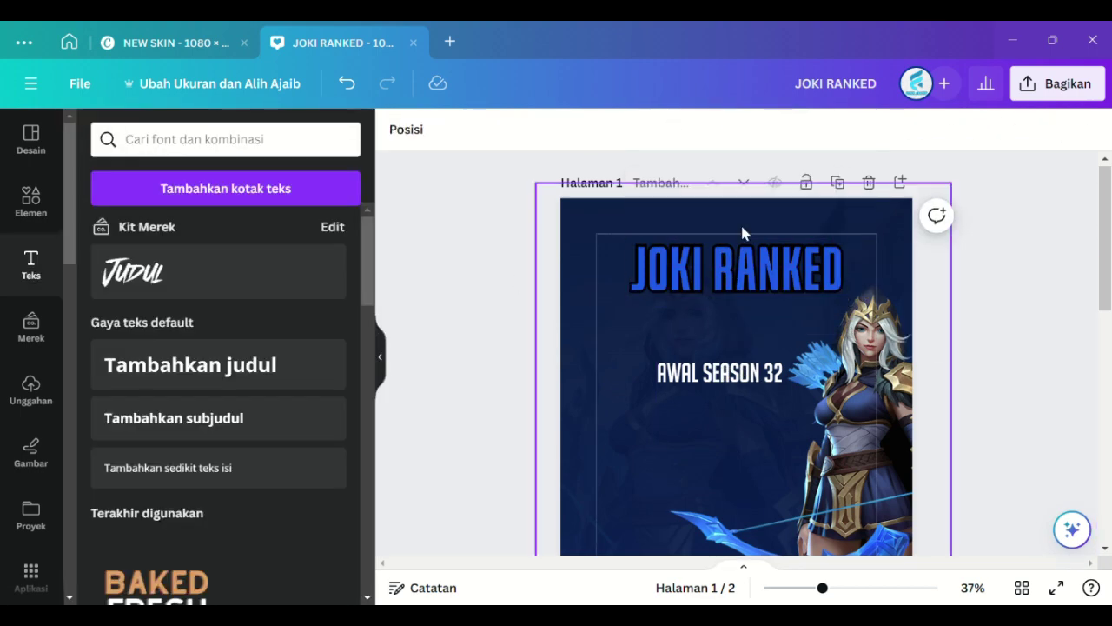
{"action": "left_click", "coordinate": [755, 254]}
{"action": "left_click", "coordinate": [854, 129]}
{"action": "left_click", "coordinate": [212, 240]}
{"action": "left_click", "coordinate": [282, 253]}
Step: Move the AWAL SEASON 32 subheading directly beneath the heading and enlarge it to size 59,7
{"action": "left_click_drag", "start_coordinate": [719, 373], "coordinate": [722, 309]}
{"action": "left_click_drag", "start_coordinate": [822, 587], "coordinate": [860, 589]}
{"action": "scroll", "coordinate": [787, 527], "scroll_direction": "up", "scroll_amount": 3}
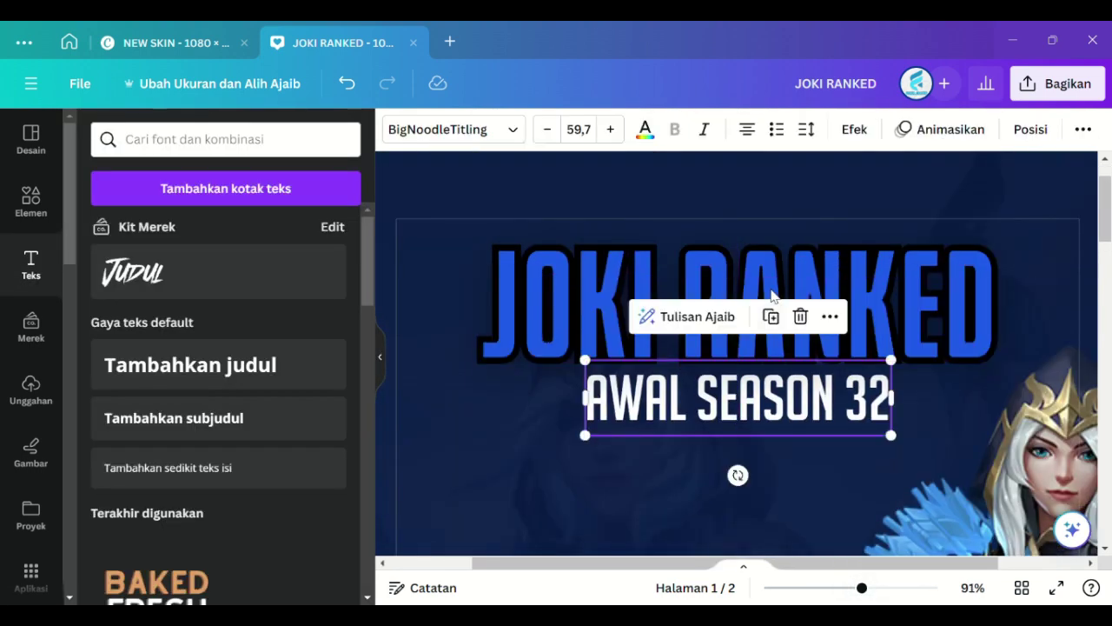
Step: Try Bitcrusher and Montserrat on the AWAL SEASON 32 subheading, then set its font to Poppins Bold
{"action": "left_click", "coordinate": [461, 132]}
{"action": "left_click", "coordinate": [285, 300]}
{"action": "scroll", "coordinate": [284, 304], "scroll_direction": "down", "scroll_amount": 10}
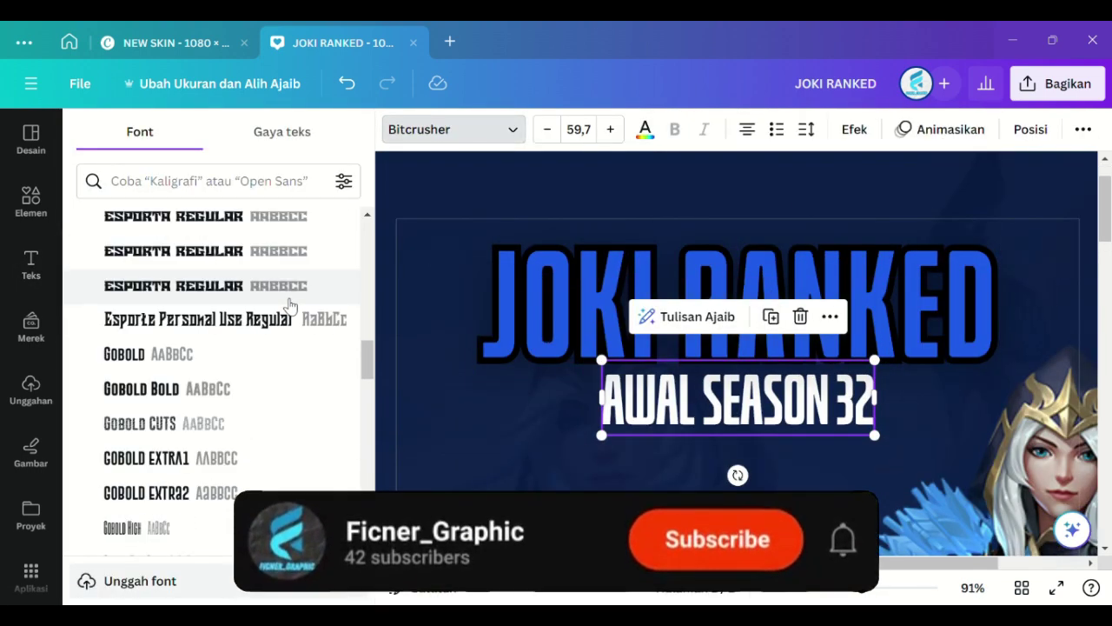
{"action": "scroll", "coordinate": [283, 306], "scroll_direction": "down", "scroll_amount": 2}
{"action": "left_click", "coordinate": [287, 316]}
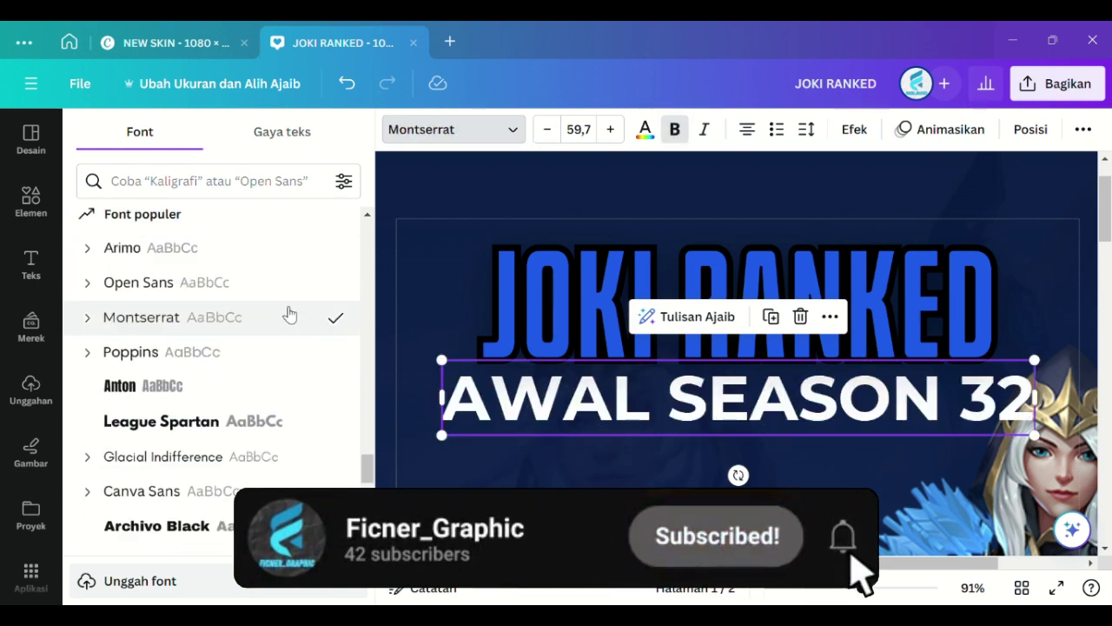
{"action": "left_click", "coordinate": [181, 358]}
{"action": "left_click", "coordinate": [88, 352]}
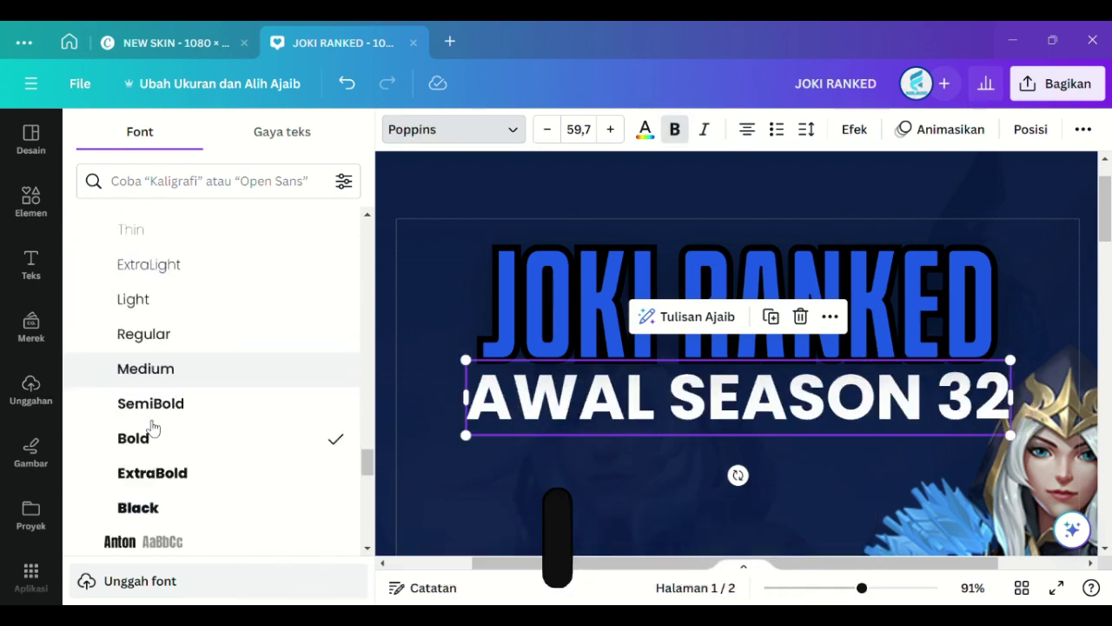
{"action": "left_click", "coordinate": [152, 387]}
{"action": "left_click", "coordinate": [274, 424]}
Step: Shrink the AWAL SEASON 32 subheading to size 53,2 and center it under the heading
{"action": "left_click_drag", "start_coordinate": [468, 360], "coordinate": [527, 369]}
{"action": "left_click_drag", "start_coordinate": [813, 439], "coordinate": [786, 431]}
{"action": "left_click", "coordinate": [785, 419]}
{"action": "left_click", "coordinate": [804, 343]}
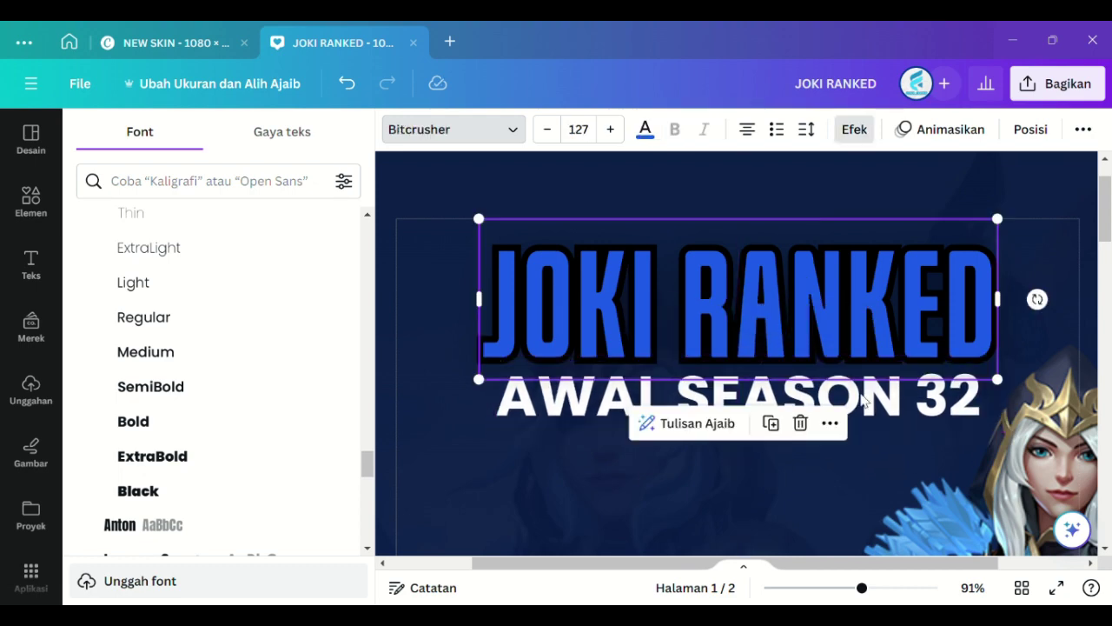
Step: Give AWAL SEASON 32 a black Kerangka outline with thickness 80, and duplicate the outlined text
{"action": "left_click", "coordinate": [808, 334]}
{"action": "left_click", "coordinate": [808, 399]}
{"action": "left_click", "coordinate": [854, 130]}
{"action": "left_click", "coordinate": [310, 364]}
{"action": "left_click", "coordinate": [332, 492]}
{"action": "left_click", "coordinate": [134, 325]}
{"action": "left_click", "coordinate": [216, 491]}
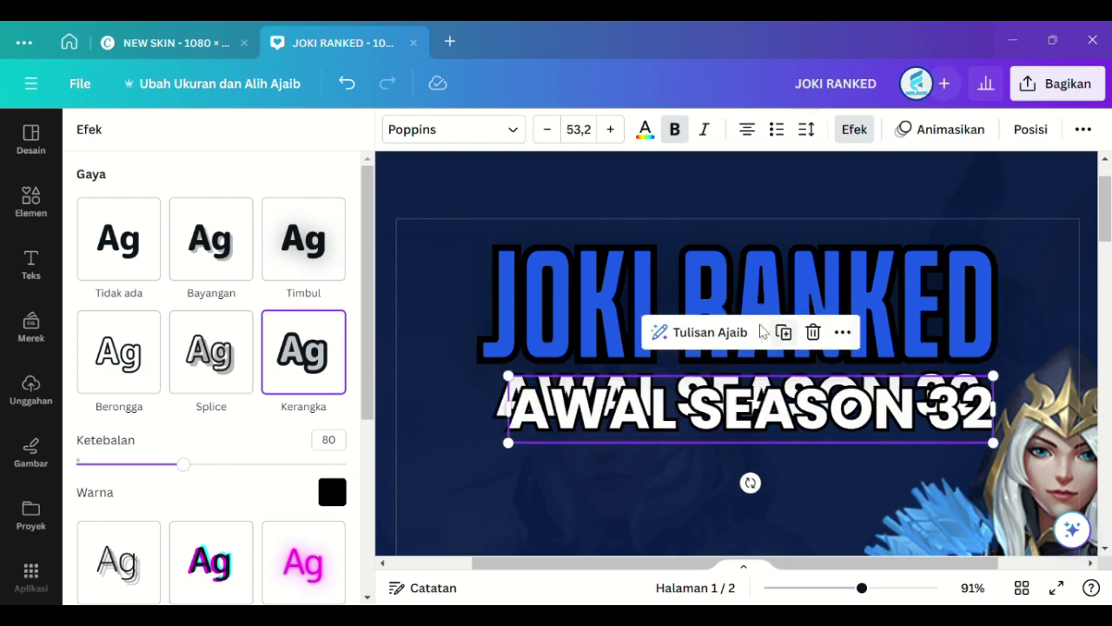
Step: Apply the Timbul effect at intensity 100 to the AWAL SEASON 32 copy and align it over the original
{"action": "left_click", "coordinate": [303, 239]}
{"action": "left_click", "coordinate": [539, 223]}
{"action": "left_click_drag", "start_coordinate": [862, 589], "coordinate": [836, 589]}
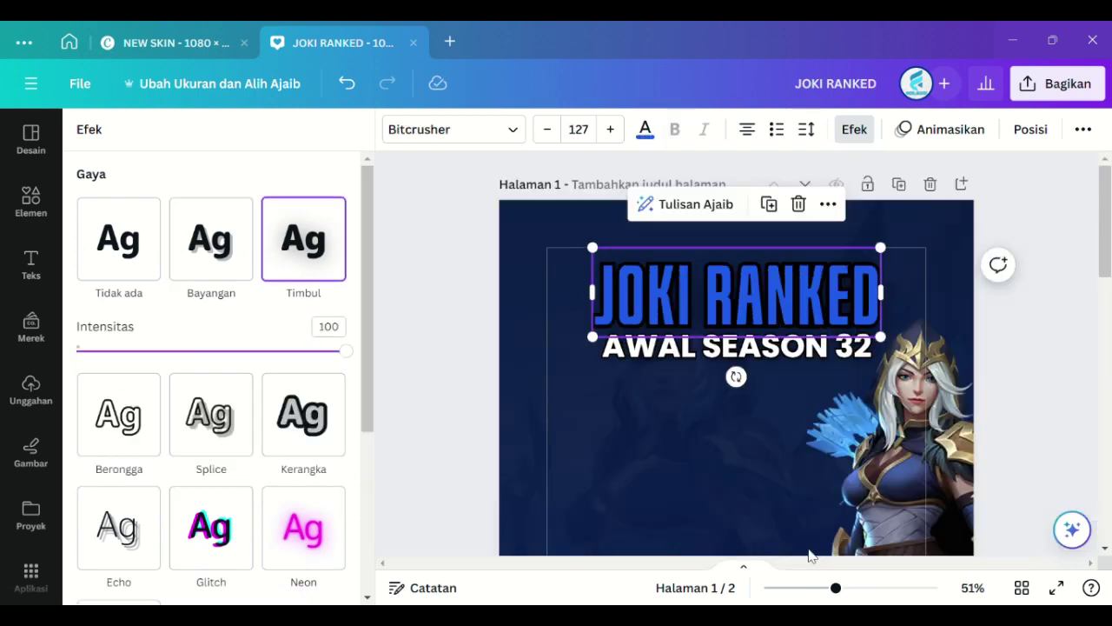
{"action": "left_click", "coordinate": [31, 264]}
{"action": "left_click", "coordinate": [318, 372]}
{"action": "left_click_drag", "start_coordinate": [584, 367], "coordinate": [647, 367]}
{"action": "left_click", "coordinate": [363, 90]}
{"action": "left_click", "coordinate": [1019, 130]}
{"action": "left_click", "coordinate": [1002, 171]}
Step: Group both AWAL SEASON 32 copies, shrink them to size 47,8, and center them beneath the heading
{"action": "left_click", "coordinate": [749, 355]}
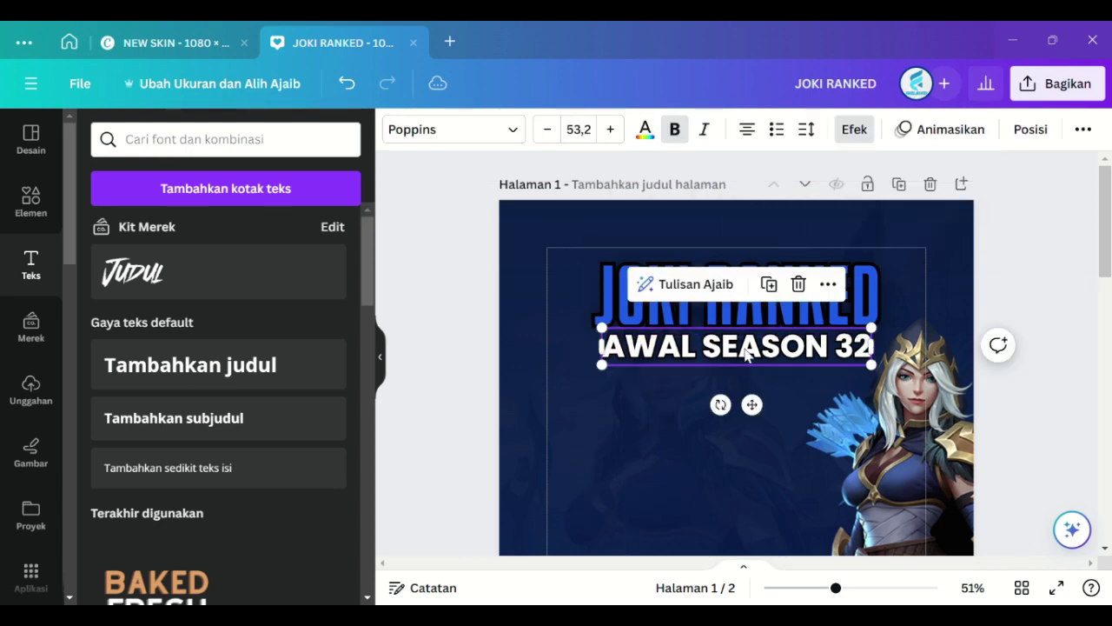
{"action": "left_click_drag", "start_coordinate": [567, 373], "coordinate": [623, 352]}
{"action": "left_click", "coordinate": [857, 588]}
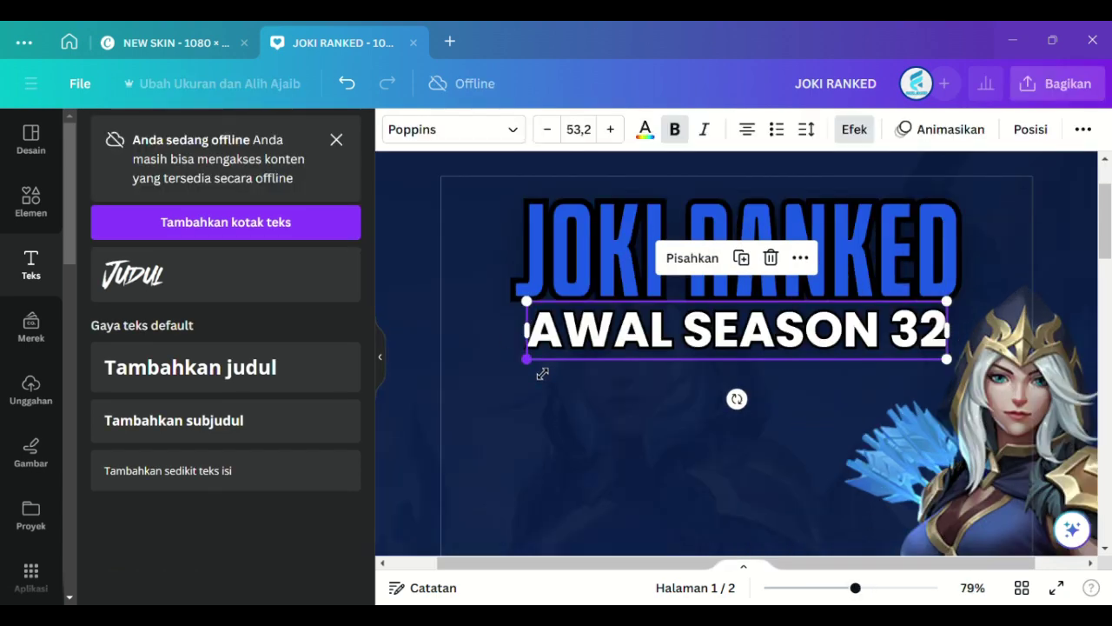
{"action": "left_click_drag", "start_coordinate": [532, 364], "coordinate": [570, 355]}
{"action": "left_click_drag", "start_coordinate": [705, 343], "coordinate": [685, 341]}
{"action": "scroll", "coordinate": [825, 365], "scroll_direction": "down", "scroll_amount": 5}
{"action": "scroll", "coordinate": [970, 338], "scroll_direction": "up", "scroll_amount": 1}
{"action": "left_click", "coordinate": [970, 338]}
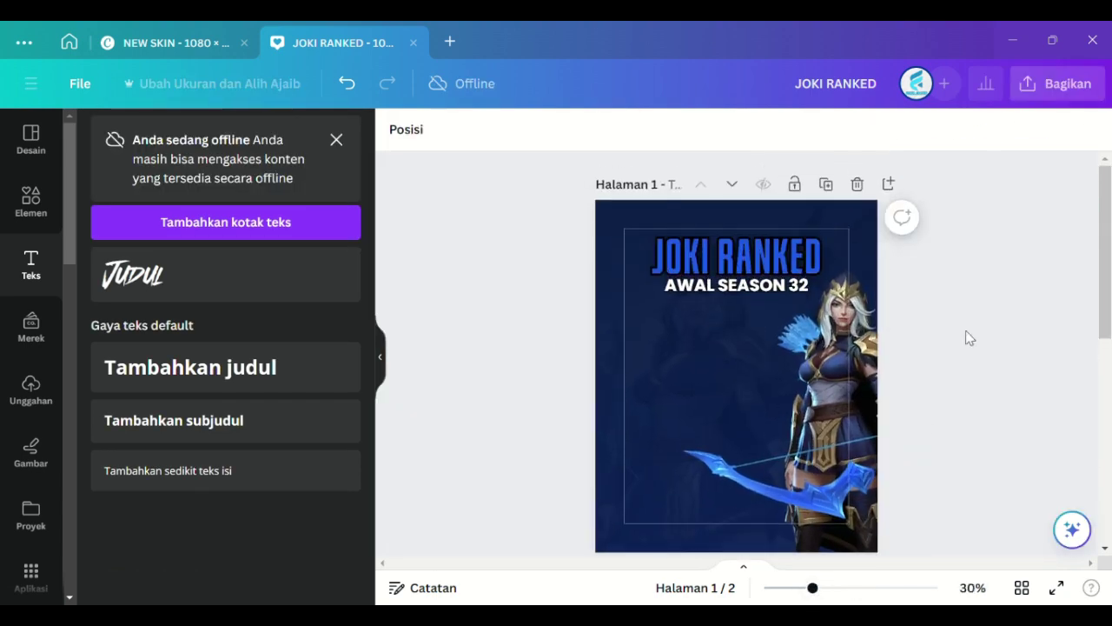
Step: Ungroup the two AWAL SEASON 32 copies, make both italic at size 45,8, and stack them back together
{"action": "left_click", "coordinate": [708, 285]}
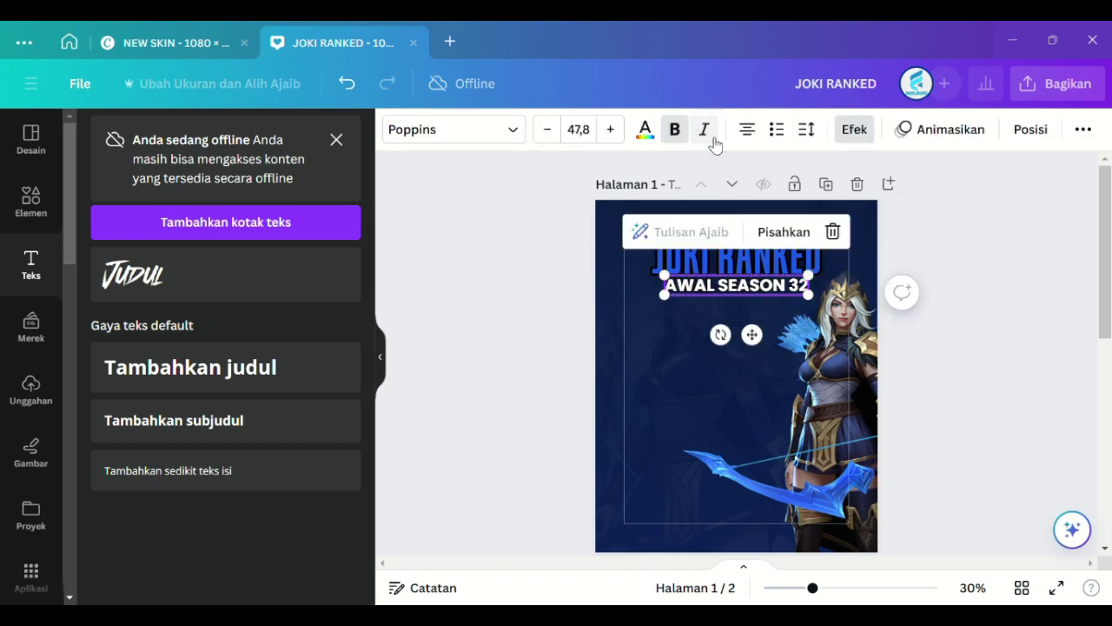
{"action": "left_click", "coordinate": [784, 232]}
{"action": "left_click", "coordinate": [934, 300]}
{"action": "left_click_drag", "start_coordinate": [759, 286], "coordinate": [758, 306]}
{"action": "left_click", "coordinate": [739, 285]}
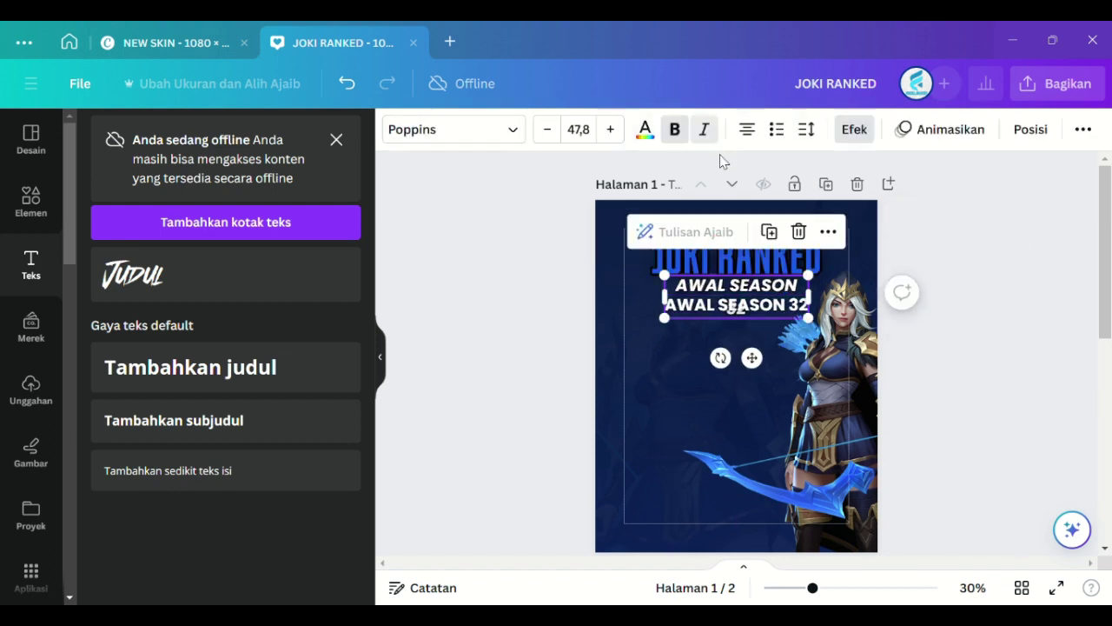
{"action": "left_click", "coordinate": [737, 305]}
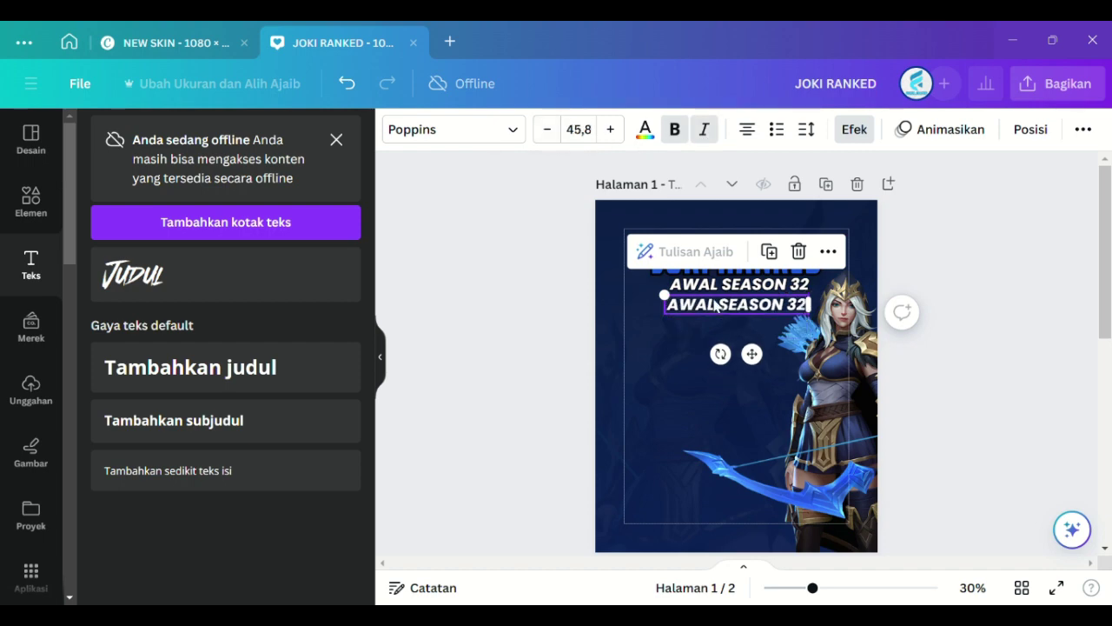
{"action": "left_click_drag", "start_coordinate": [753, 354], "coordinate": [763, 333]}
{"action": "left_click", "coordinate": [850, 589]}
{"action": "left_click", "coordinate": [873, 589]}
{"action": "scroll", "coordinate": [739, 266], "scroll_direction": "up", "scroll_amount": 2}
{"action": "left_click", "coordinate": [739, 266]}
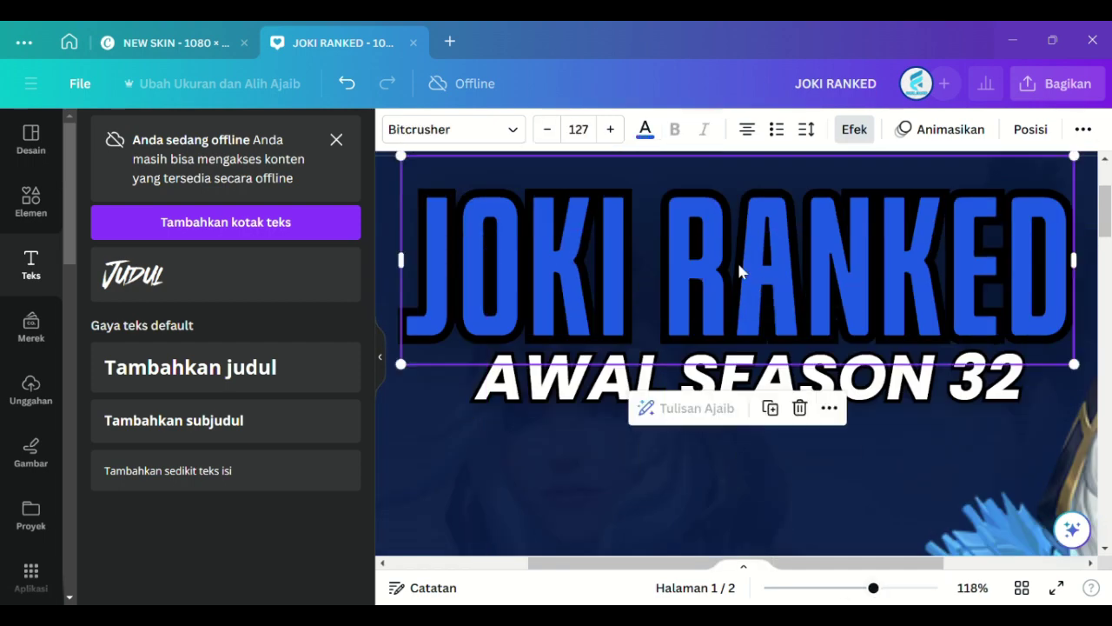
{"action": "key", "text": "ctrl+d"}
{"action": "left_click", "coordinate": [959, 212]}
{"action": "left_click", "coordinate": [352, 84]}
{"action": "left_click", "coordinate": [588, 407]}
{"action": "left_click_drag", "start_coordinate": [397, 388], "coordinate": [477, 434]}
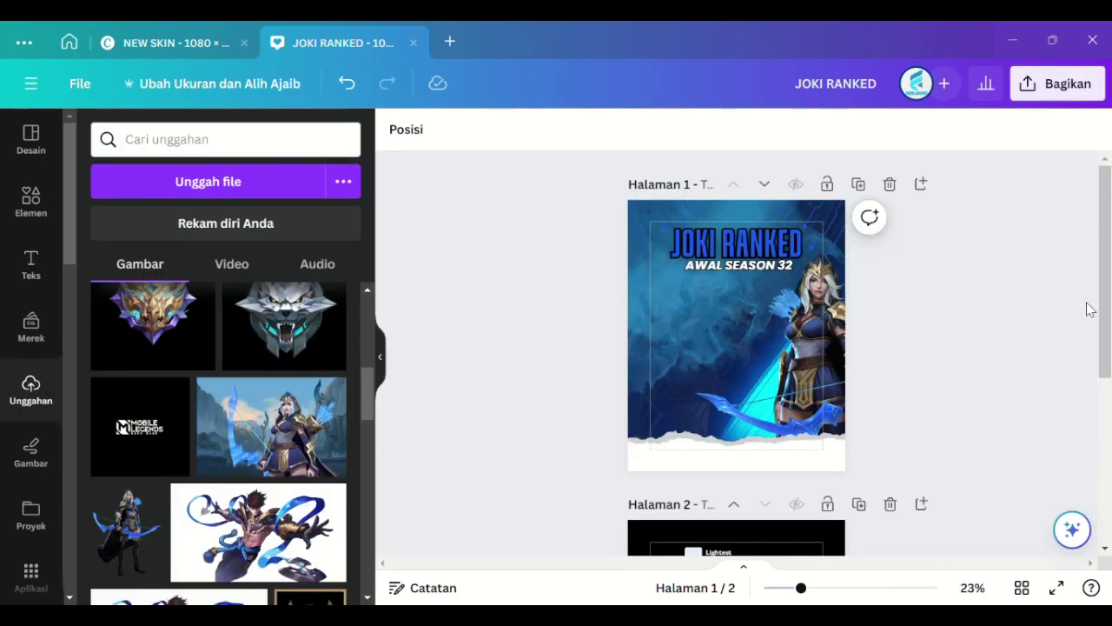
Step: Add a black rounded rectangle about 324 × 69 beneath the subheading and set its corner rounding to 20
{"action": "left_click", "coordinate": [31, 198]}
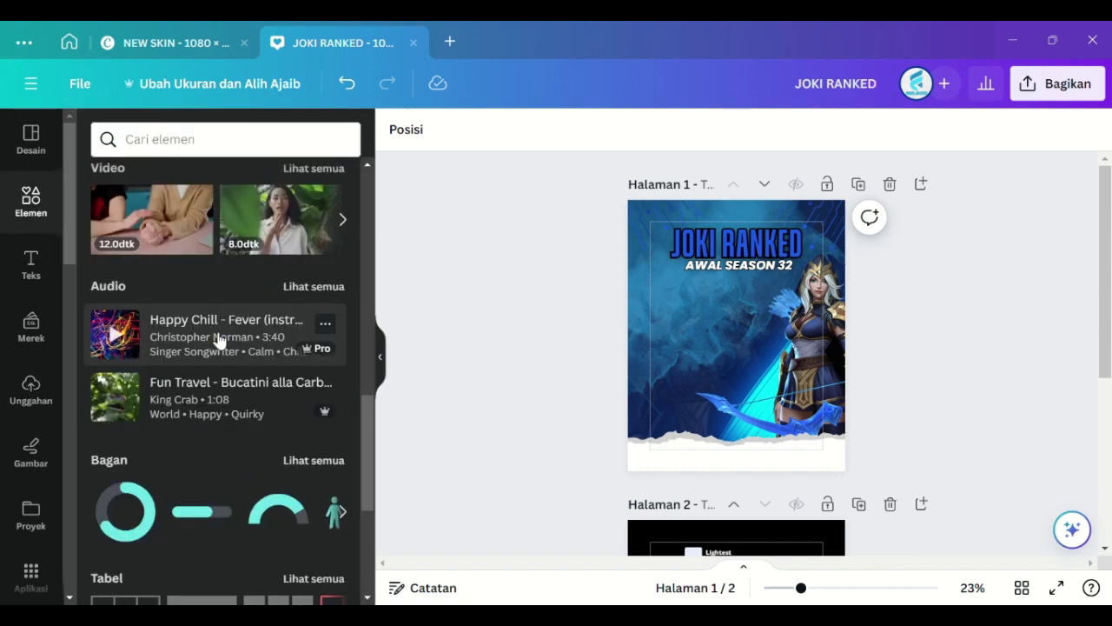
{"action": "left_click", "coordinate": [198, 417]}
{"action": "left_click", "coordinate": [487, 128]}
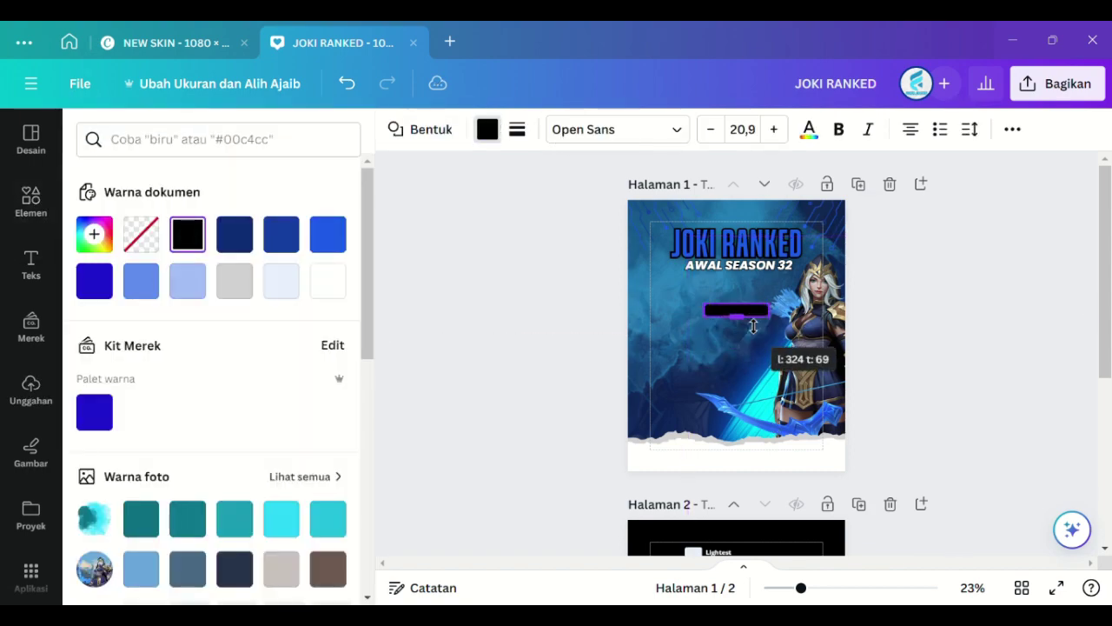
{"action": "left_click_drag", "start_coordinate": [818, 589], "coordinate": [850, 589]}
{"action": "left_click", "coordinate": [692, 414]}
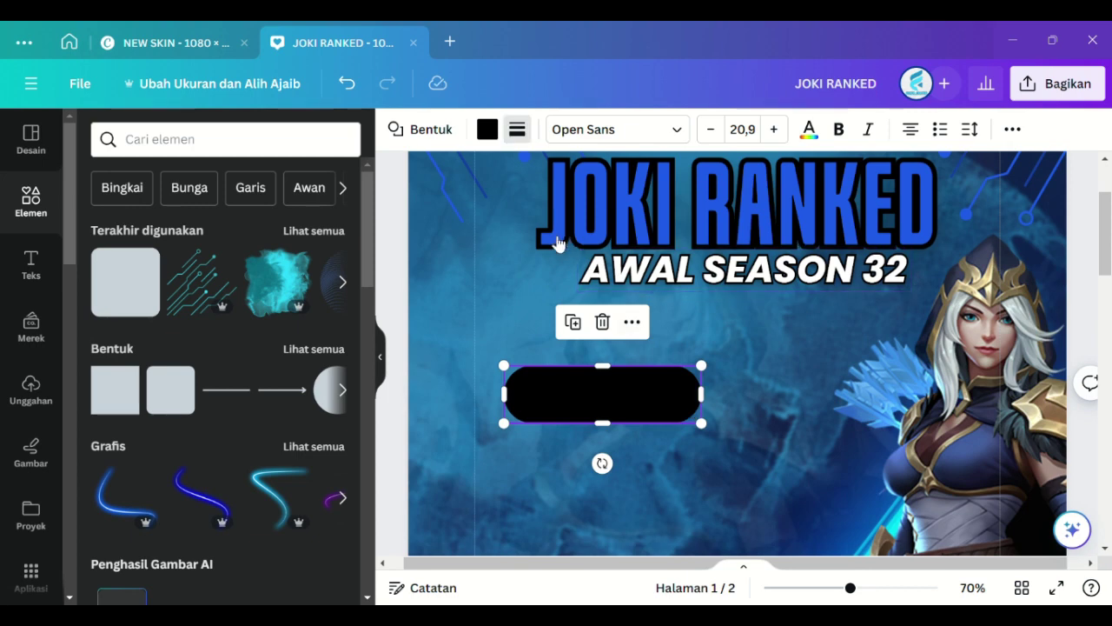
{"action": "left_click", "coordinate": [517, 128]}
{"action": "left_click_drag", "start_coordinate": [608, 290], "coordinate": [563, 293]}
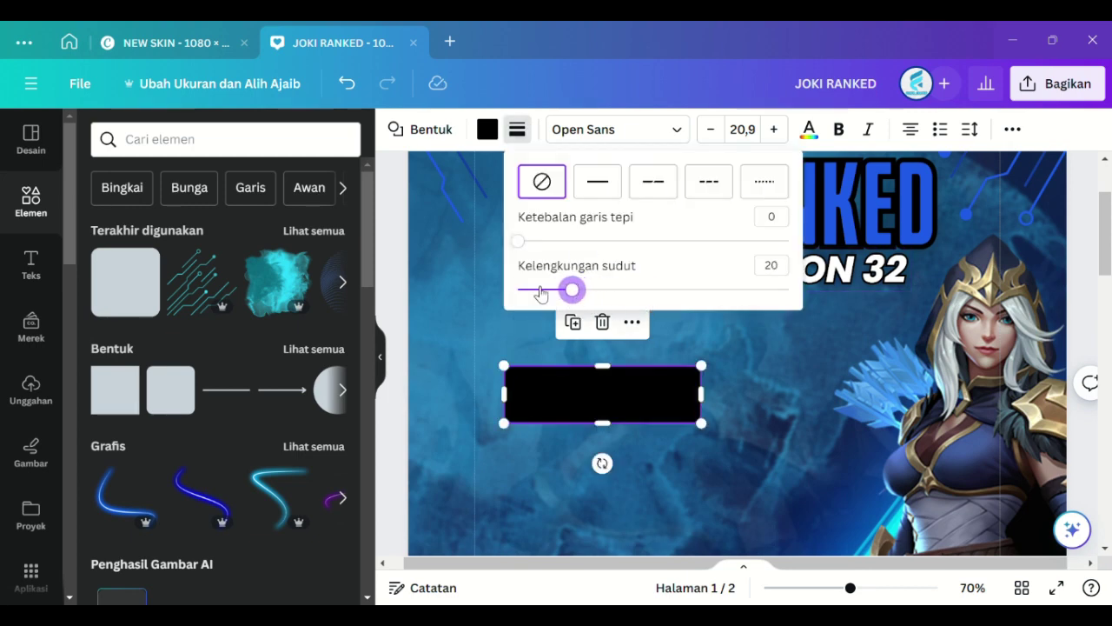
Step: Duplicate the black bar as a wider copy and give the copy a solid #1c5ae7 border
{"action": "left_click", "coordinate": [573, 322]}
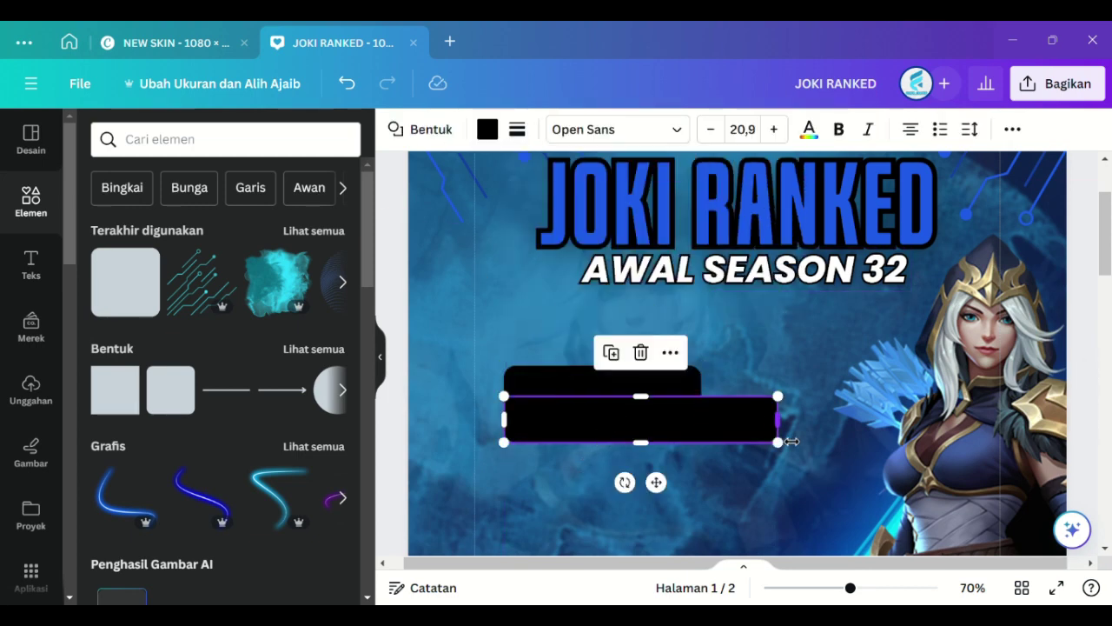
{"action": "left_click", "coordinate": [488, 131]}
{"action": "left_click", "coordinate": [519, 132]}
{"action": "left_click", "coordinate": [596, 183]}
{"action": "left_click", "coordinate": [520, 133]}
{"action": "left_click", "coordinate": [293, 238]}
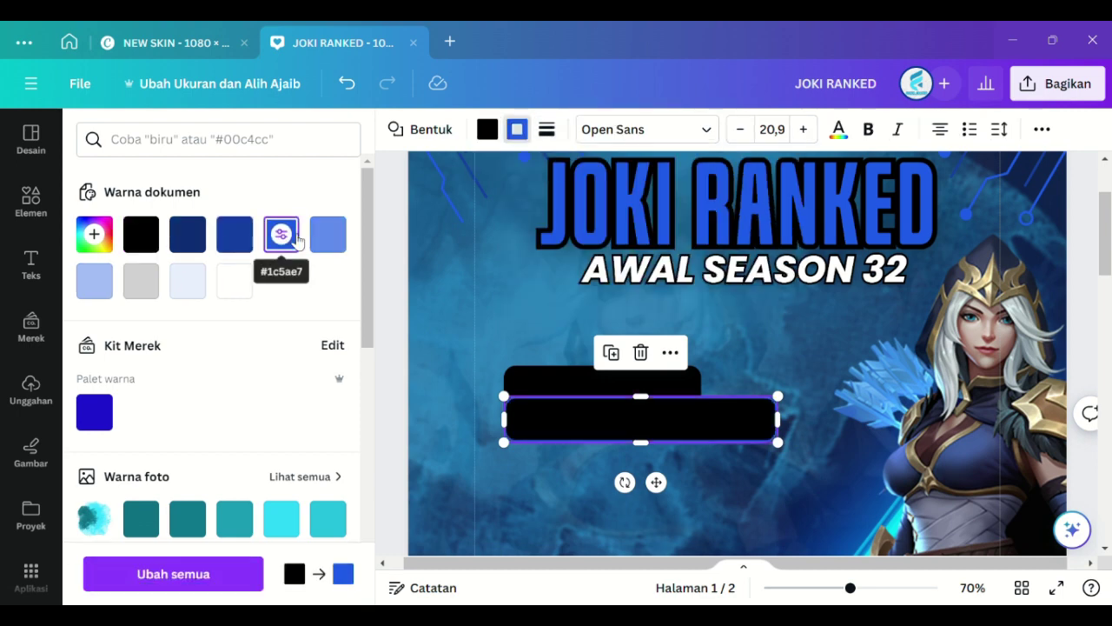
Step: Remove the fill color from the wider bordered bar
{"action": "left_click", "coordinate": [427, 317]}
{"action": "left_click", "coordinate": [619, 402]}
{"action": "left_click", "coordinate": [487, 129]}
{"action": "left_click", "coordinate": [142, 238]}
{"action": "left_click", "coordinate": [443, 334]}
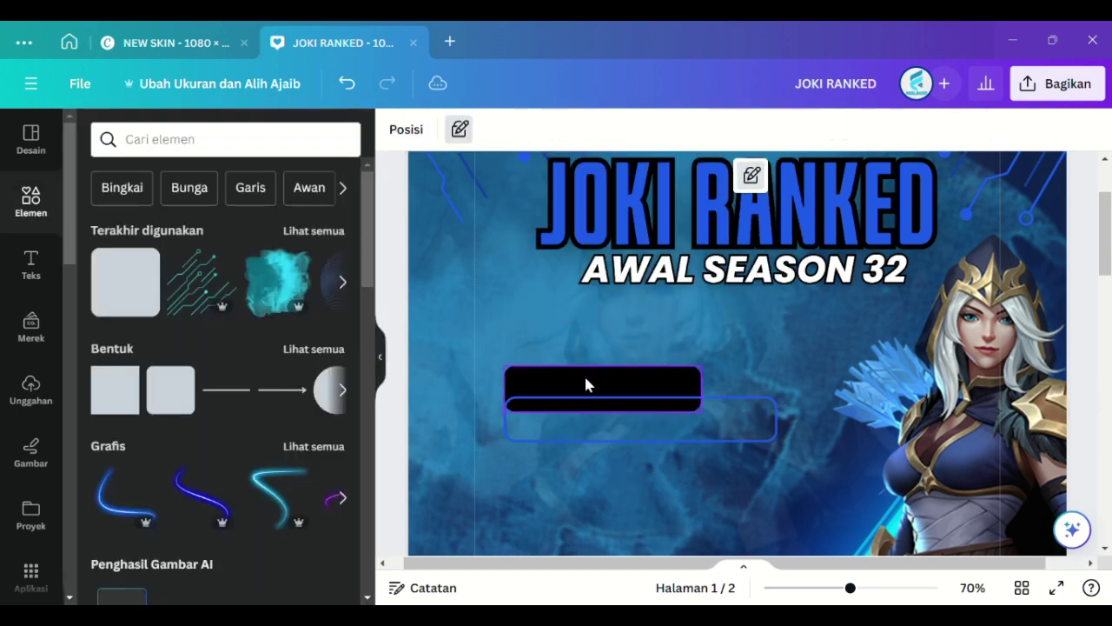
Step: Move the shorter black bar directly above the outlined bar and fill it with #143fa2
{"action": "left_click", "coordinate": [585, 380]}
{"action": "left_click", "coordinate": [488, 130]}
{"action": "left_click", "coordinate": [235, 235]}
{"action": "left_click_drag", "start_coordinate": [539, 401], "coordinate": [539, 385]}
{"action": "left_click", "coordinate": [282, 235]}
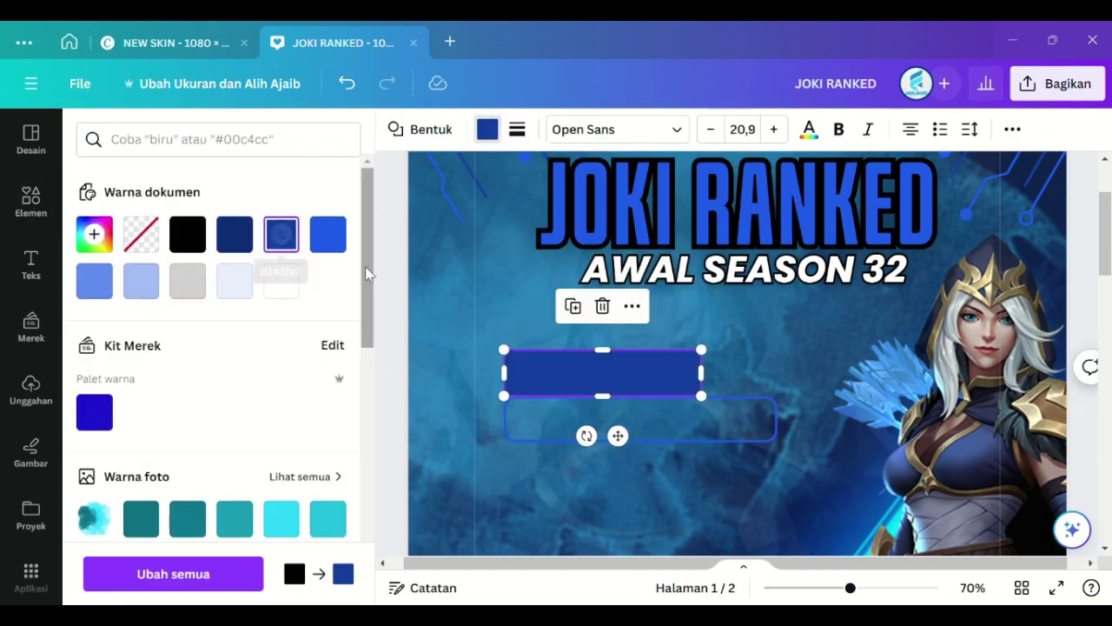
Step: Recolor the filled bar to the brighter blue #1c5ae7
{"action": "left_click", "coordinate": [460, 305]}
{"action": "left_click", "coordinate": [543, 419]}
{"action": "left_click", "coordinate": [516, 130]}
{"action": "left_click", "coordinate": [560, 374]}
{"action": "left_click", "coordinate": [488, 130]}
{"action": "left_click", "coordinate": [326, 236]}
{"action": "left_click", "coordinate": [444, 304]}
Step: Resize the filled bar to meet the outlined bar, extend its left side, and nudge the outlined bar right
{"action": "left_click_drag", "start_coordinate": [576, 375], "coordinate": [579, 379]}
{"action": "left_click", "coordinate": [883, 589]}
{"action": "left_click_drag", "start_coordinate": [670, 563], "coordinate": [579, 557]}
{"action": "left_click_drag", "start_coordinate": [669, 439], "coordinate": [683, 441]}
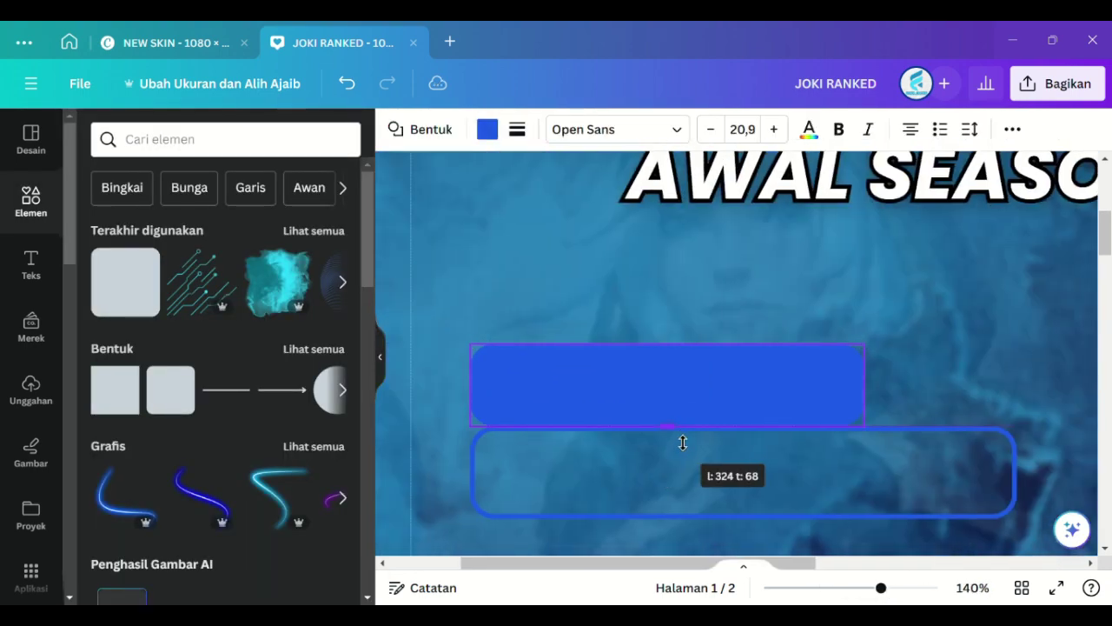
{"action": "left_click", "coordinate": [609, 461]}
{"action": "left_click", "coordinate": [461, 365]}
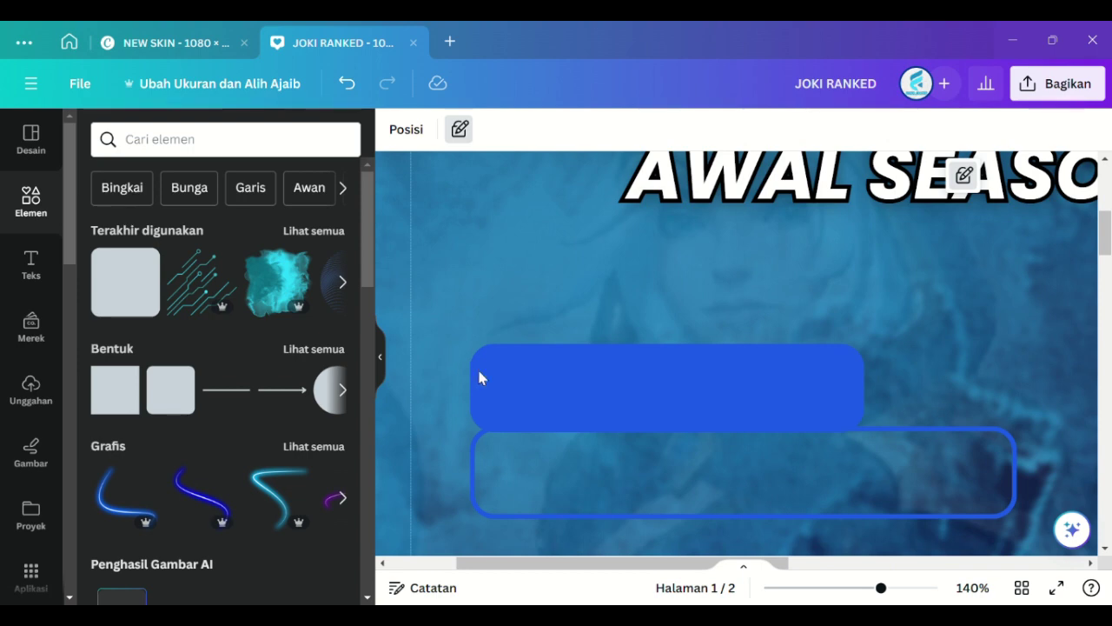
{"action": "left_click", "coordinate": [479, 379]}
{"action": "left_click_drag", "start_coordinate": [470, 388], "coordinate": [392, 388]}
{"action": "left_click_drag", "start_coordinate": [483, 462], "coordinate": [492, 462]}
Step: Change the filled bar's color to a horizontal gradient from #1c5ae7 to #143fa2
{"action": "left_click", "coordinate": [470, 409]}
{"action": "left_click", "coordinate": [487, 130]}
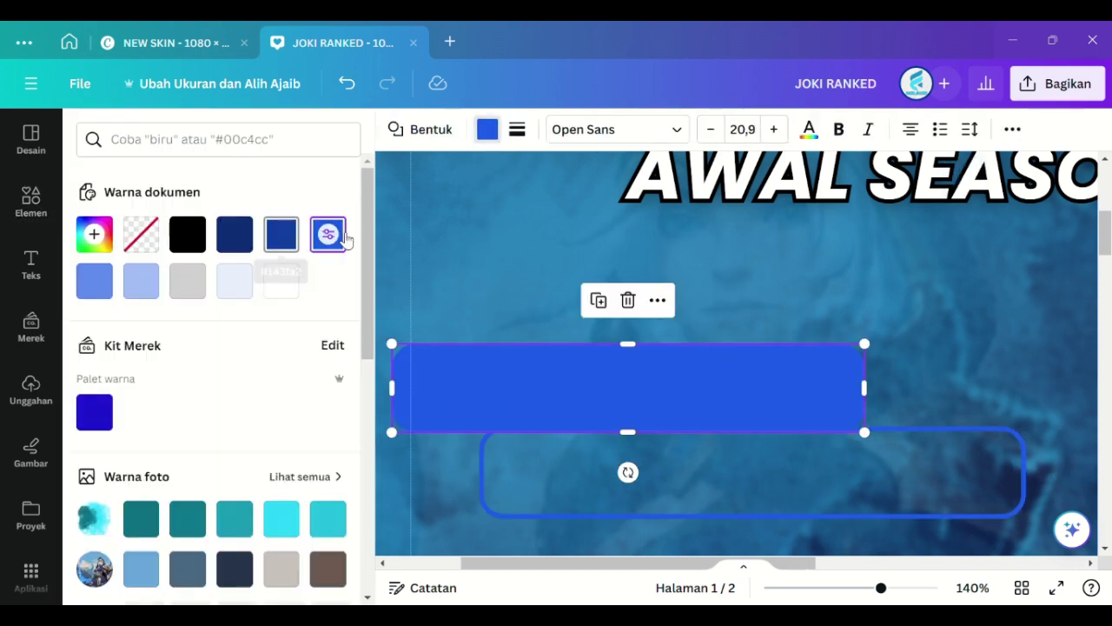
{"action": "left_click", "coordinate": [345, 237]}
{"action": "left_click", "coordinate": [148, 359]}
{"action": "left_click", "coordinate": [281, 235]}
{"action": "left_click", "coordinate": [354, 350]}
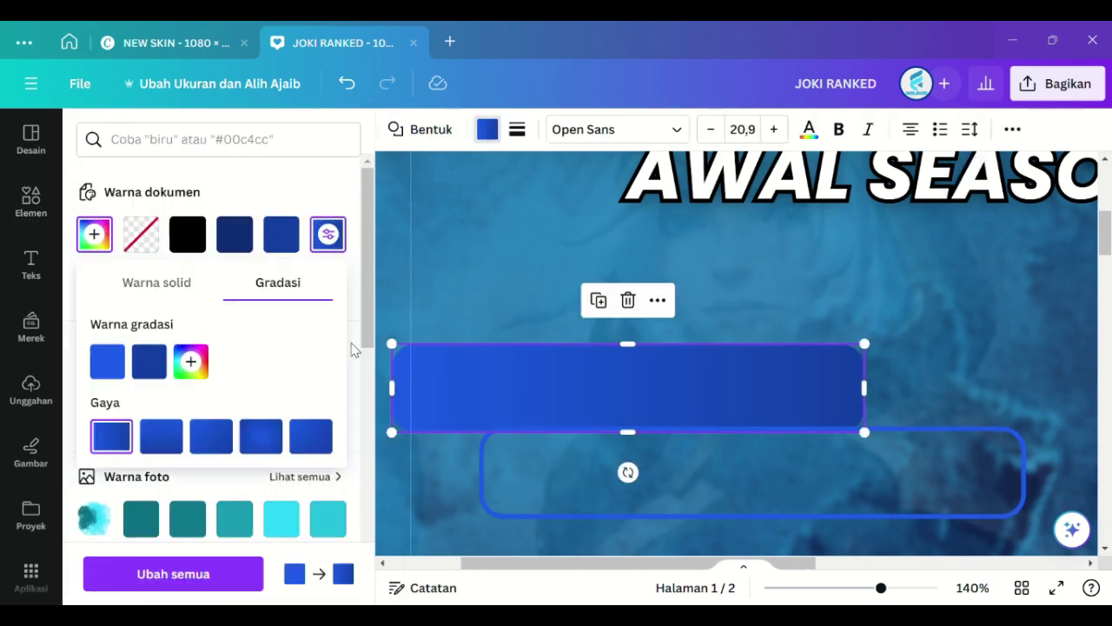
{"action": "left_click", "coordinate": [150, 361]}
{"action": "left_click", "coordinate": [371, 557]}
{"action": "left_click", "coordinate": [234, 235]}
{"action": "left_click", "coordinate": [246, 380]}
{"action": "left_click", "coordinate": [191, 362]}
{"action": "left_click", "coordinate": [413, 556]}
{"action": "left_click", "coordinate": [280, 235]}
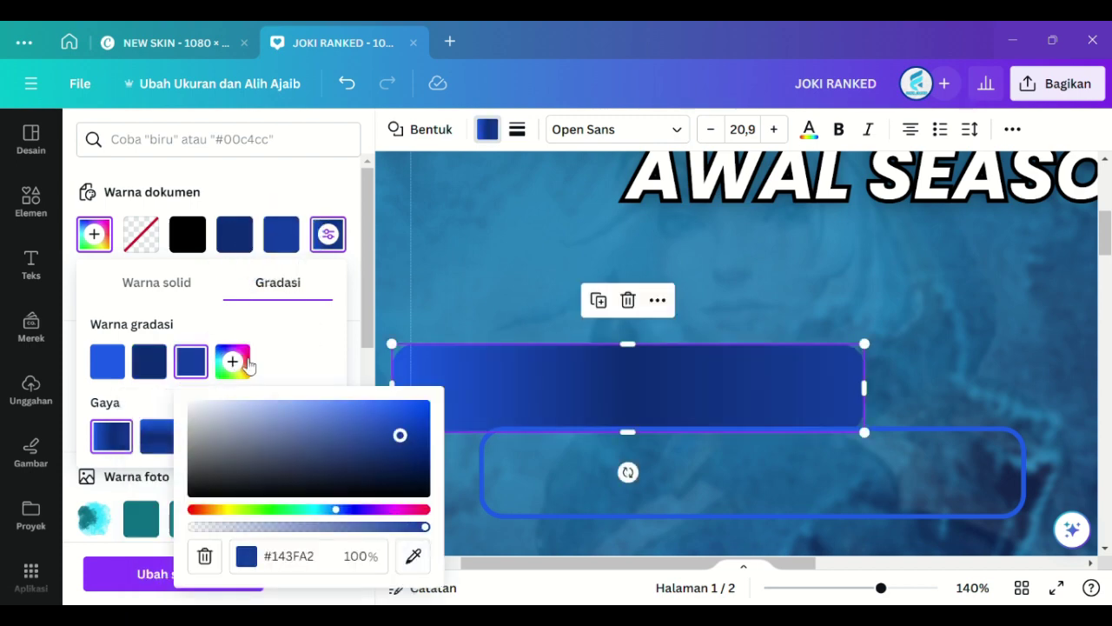
{"action": "left_click", "coordinate": [151, 368]}
{"action": "left_click", "coordinate": [281, 238]}
{"action": "left_click", "coordinate": [205, 367]}
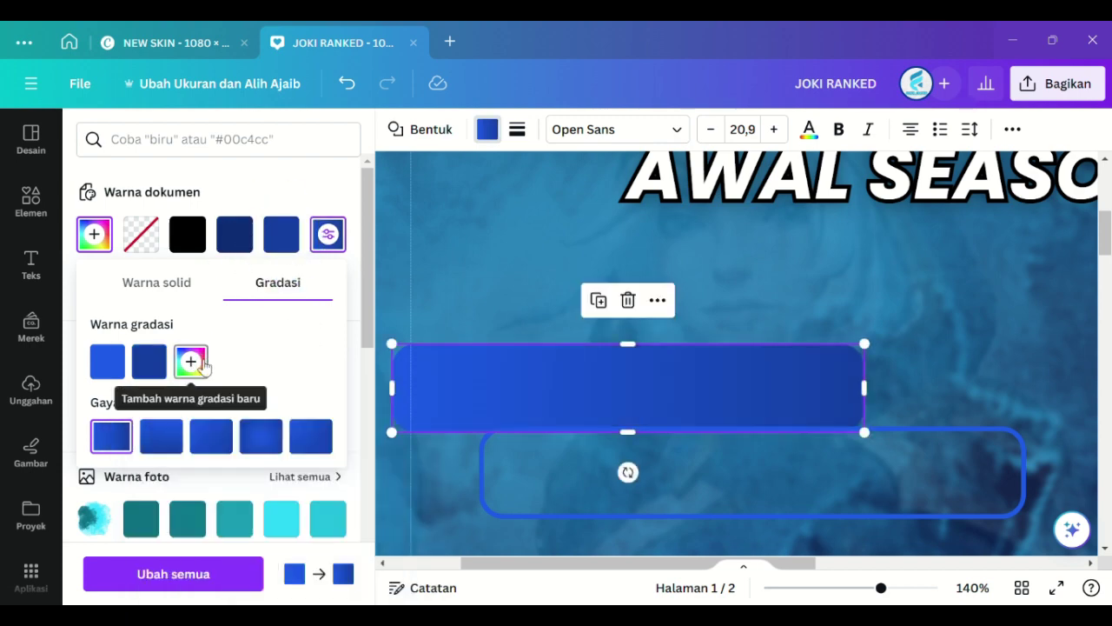
Step: Add the dark navy document color as a third stop at the end of the filled bar's gradient
{"action": "left_click", "coordinate": [200, 365]}
{"action": "left_click", "coordinate": [413, 556]}
{"action": "left_click", "coordinate": [237, 237]}
{"action": "left_click", "coordinate": [283, 370]}
{"action": "left_click", "coordinate": [316, 193]}
Step: Recolor the outlined bar's border with a blue gradient
{"action": "left_click", "coordinate": [561, 493]}
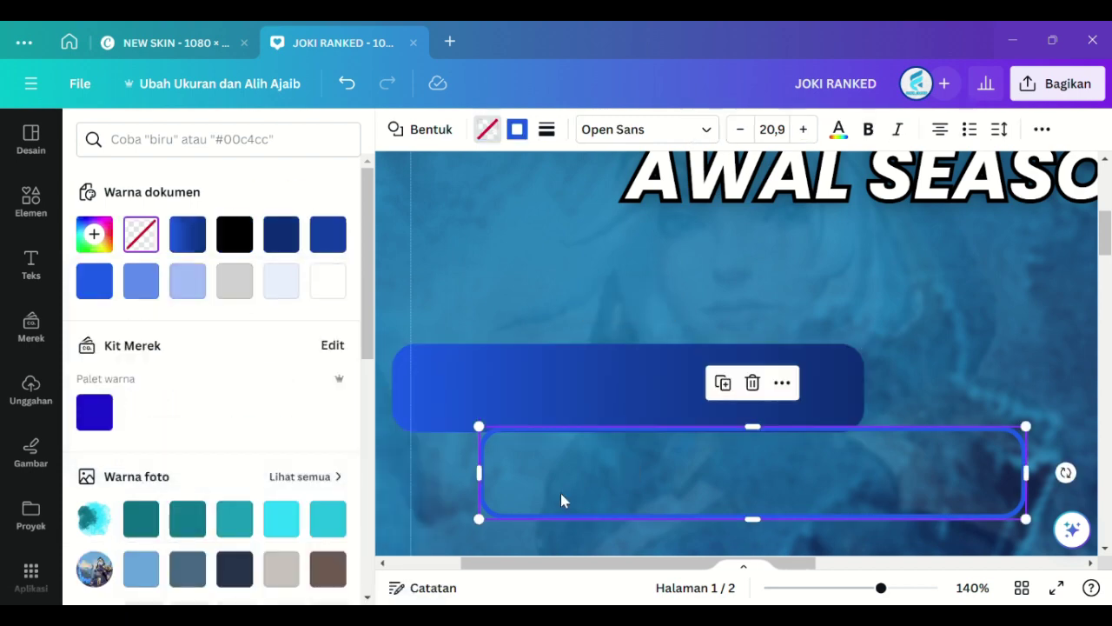
{"action": "left_click_drag", "start_coordinate": [560, 493], "coordinate": [560, 499]}
{"action": "left_click", "coordinate": [519, 129]}
{"action": "left_click", "coordinate": [281, 281]}
{"action": "left_click", "coordinate": [569, 336]}
Step: Group the filled bar with the outlined bar and shrink the group
{"action": "left_click", "coordinate": [843, 588]}
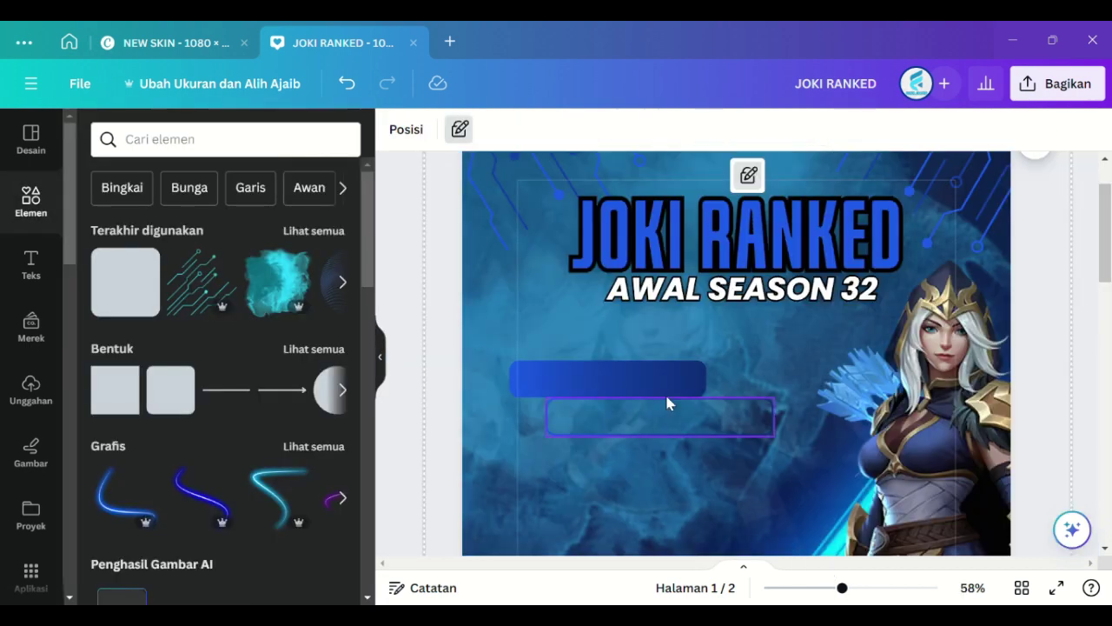
{"action": "left_click", "coordinate": [667, 399]}
{"action": "left_click", "coordinate": [656, 382], "text": "shift"}
{"action": "left_click", "coordinate": [622, 318]}
{"action": "left_click_drag", "start_coordinate": [774, 434], "coordinate": [644, 384]}
{"action": "mouse_move", "coordinate": [839, 589]}
{"action": "left_mouse_down"}
{"action": "mouse_move", "coordinate": [807, 588]}
{"action": "mouse_move", "coordinate": [831, 588]}
{"action": "left_mouse_up"}
Step: Duplicate the bar group into an evenly spaced grid of four rows and two columns beneath the subheading
{"action": "right_click", "coordinate": [611, 295]}
{"action": "left_click", "coordinate": [672, 253]}
{"action": "left_click_drag", "start_coordinate": [652, 360], "coordinate": [763, 357]}
{"action": "left_click", "coordinate": [749, 237]}
{"action": "left_click_drag", "start_coordinate": [878, 356], "coordinate": [645, 389]}
{"action": "left_click", "coordinate": [637, 276]}
{"action": "left_click_drag", "start_coordinate": [531, 422], "coordinate": [775, 403]}
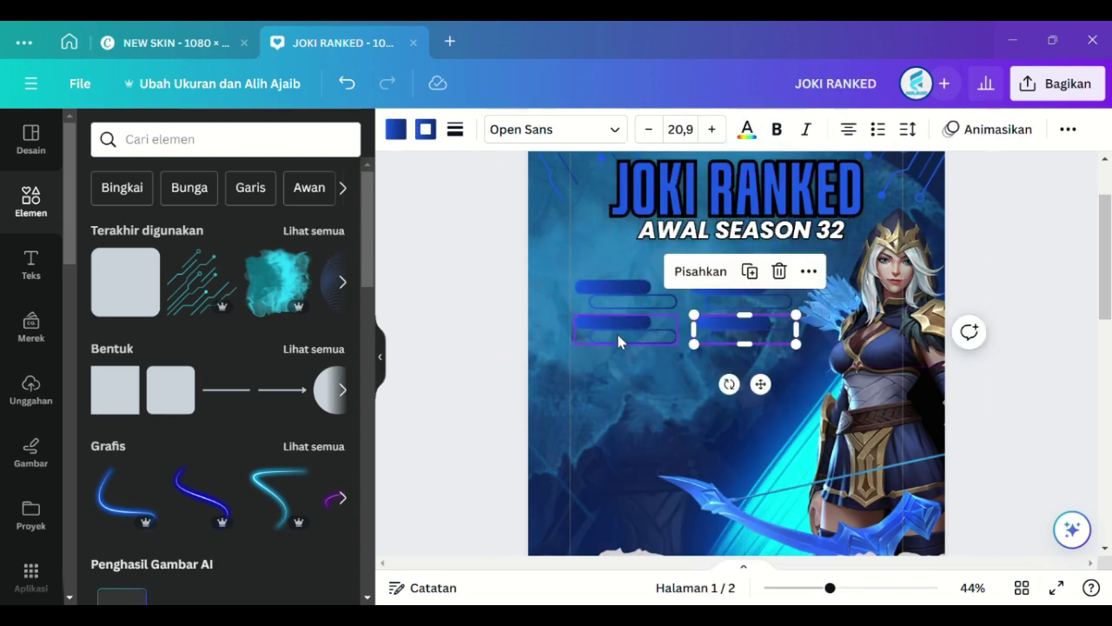
{"action": "key", "text": "ctrl+v"}
{"action": "left_click_drag", "start_coordinate": [653, 390], "coordinate": [766, 472]}
{"action": "left_click_drag", "start_coordinate": [642, 466], "coordinate": [771, 469]}
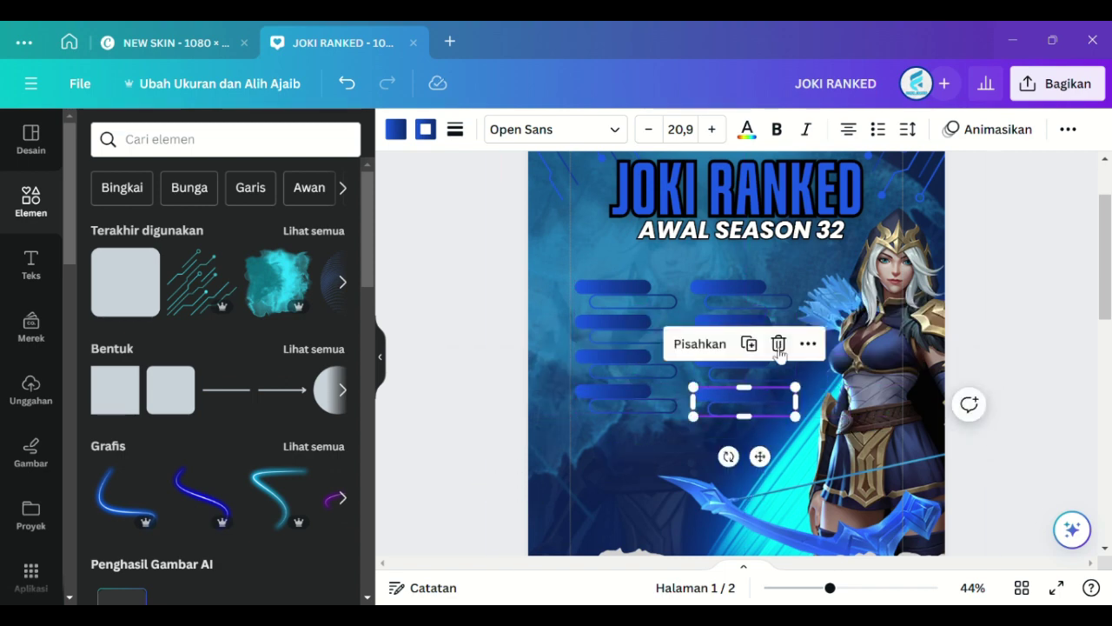
Step: Delete the four bar groups in the right-hand column of the grid
{"action": "key", "text": "Delete"}
{"action": "left_click", "coordinate": [777, 358]}
{"action": "key", "text": "Delete"}
{"action": "left_click", "coordinate": [778, 324]}
{"action": "key", "text": "Delete"}
{"action": "left_click", "coordinate": [757, 290]}
{"action": "key", "text": "Delete"}
Step: Enlarge the remaining column of four bar groups and duplicate it as a second column beside it
{"action": "left_click", "coordinate": [635, 294]}
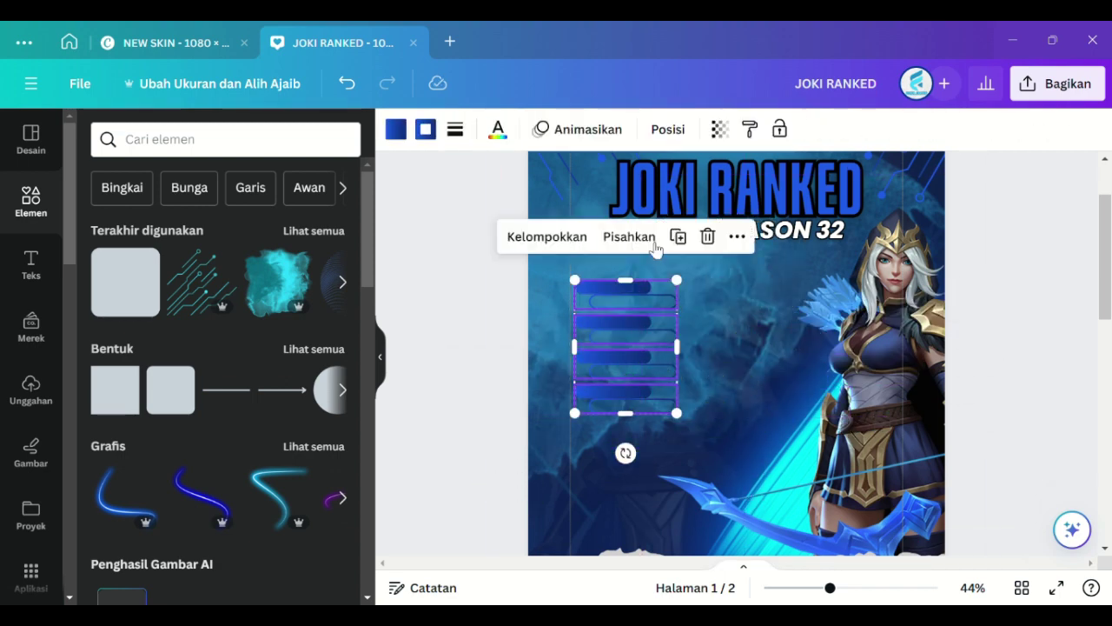
{"action": "left_click_drag", "start_coordinate": [638, 380], "coordinate": [766, 388]}
{"action": "left_click", "coordinate": [766, 470]}
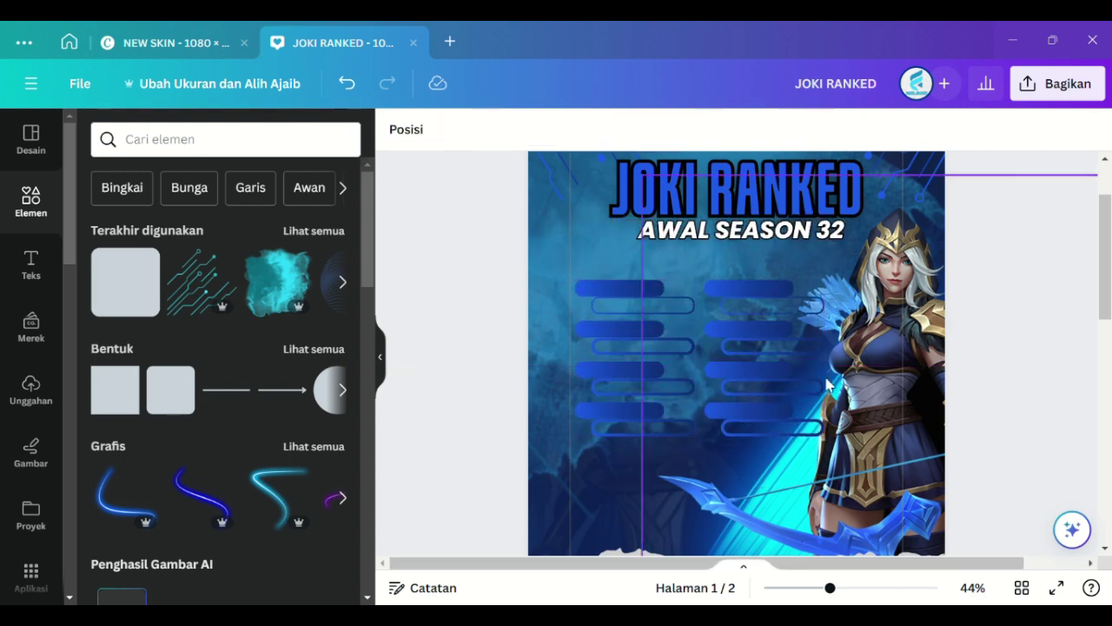
Step: Group both bar columns together and scale the group down slightly
{"action": "left_click", "coordinate": [752, 389]}
{"action": "left_click", "coordinate": [635, 369], "text": "shift"}
{"action": "key", "text": "ctrl+g"}
{"action": "left_click_drag", "start_coordinate": [824, 437], "coordinate": [796, 418]}
Step: Set the border thickness of the outlined bars in both columns to 4
{"action": "left_click", "coordinate": [726, 338]}
{"action": "left_click", "coordinate": [547, 129]}
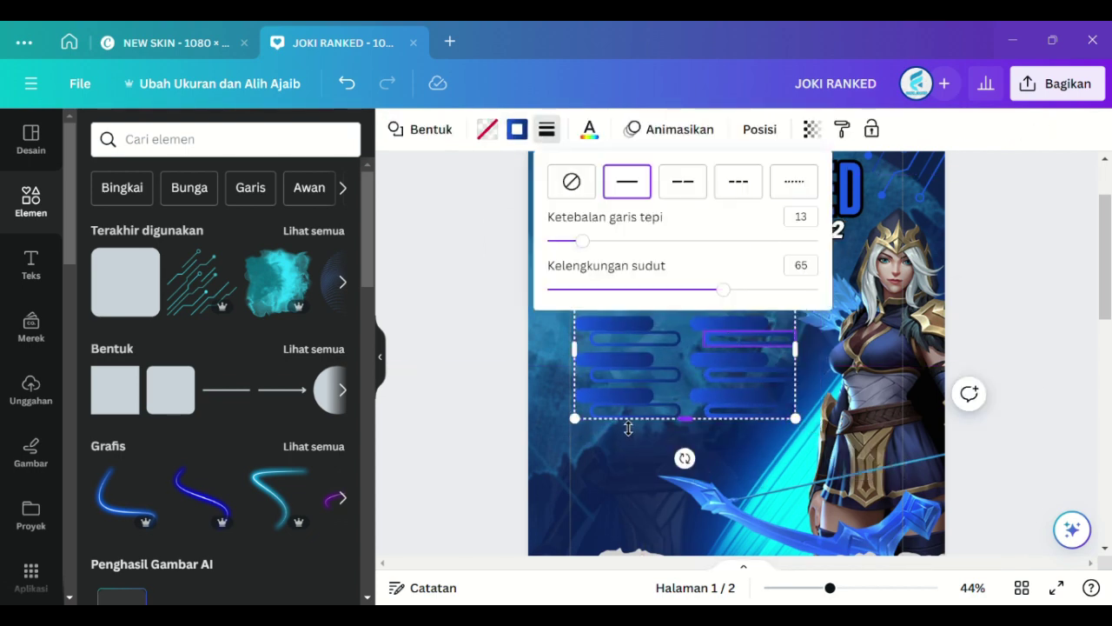
{"action": "left_click", "coordinate": [628, 416]}
{"action": "left_click", "coordinate": [612, 304]}
{"action": "left_click", "coordinate": [547, 129]}
{"action": "left_click", "coordinate": [547, 129]}
{"action": "left_click", "coordinate": [594, 341]}
{"action": "left_click", "coordinate": [547, 130]}
{"action": "left_click", "coordinate": [801, 217]}
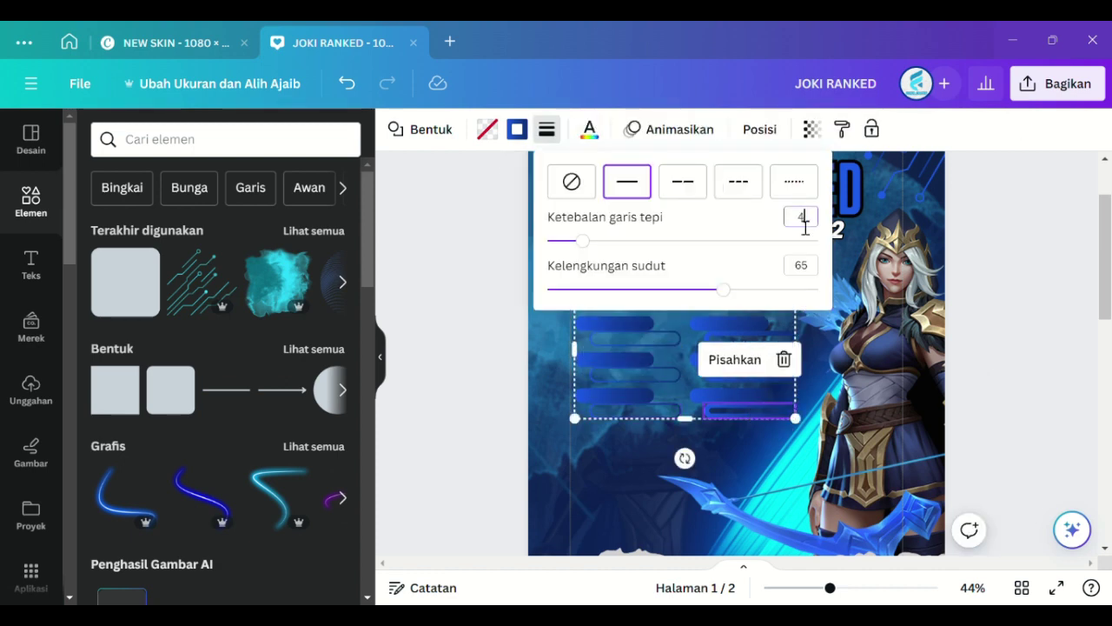
{"action": "left_click", "coordinate": [754, 311]}
{"action": "left_click", "coordinate": [800, 219]}
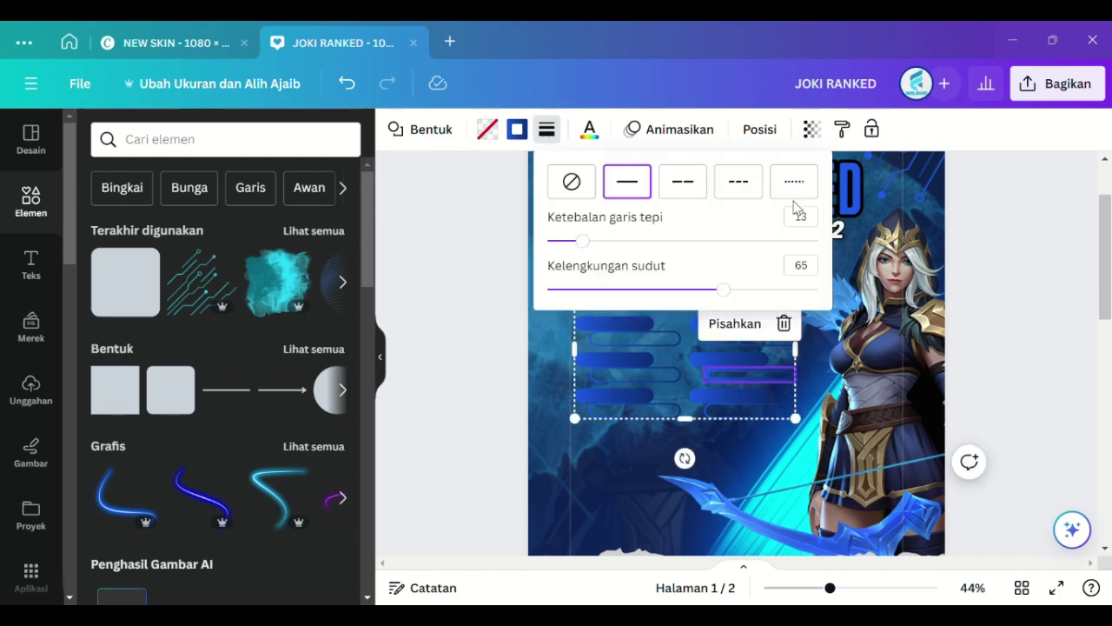
{"action": "left_click", "coordinate": [539, 345]}
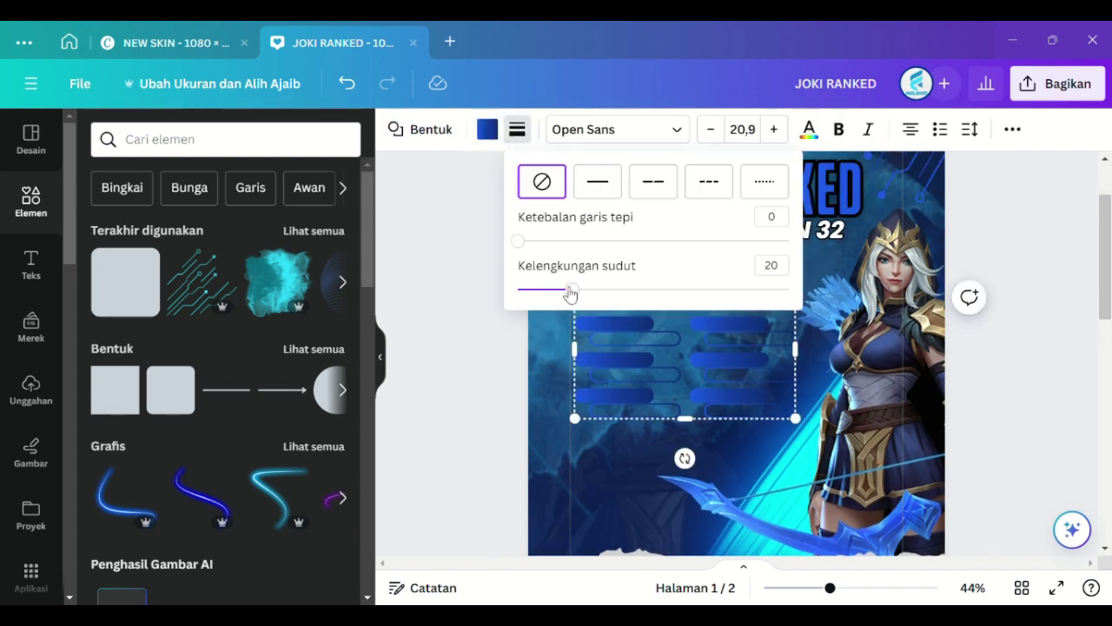
{"action": "left_click", "coordinate": [484, 405]}
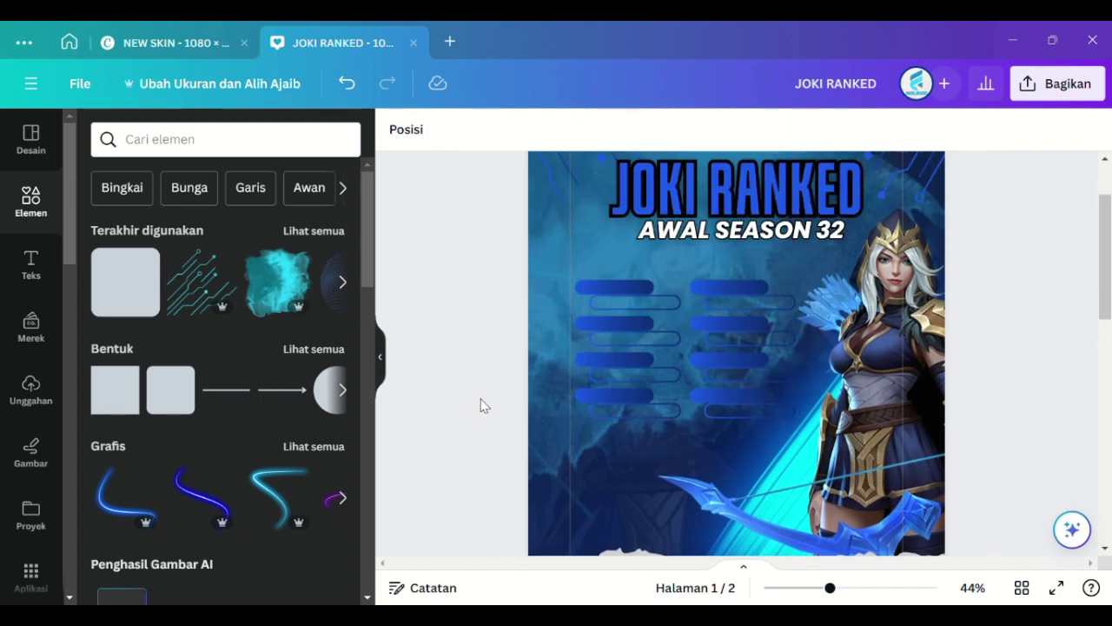
Step: Move the bar grid up beneath the subheading and enlarge it to about 594 × 373
{"action": "left_click_drag", "start_coordinate": [678, 380], "coordinate": [678, 355]}
{"action": "left_click_drag", "start_coordinate": [796, 393], "coordinate": [805, 401]}
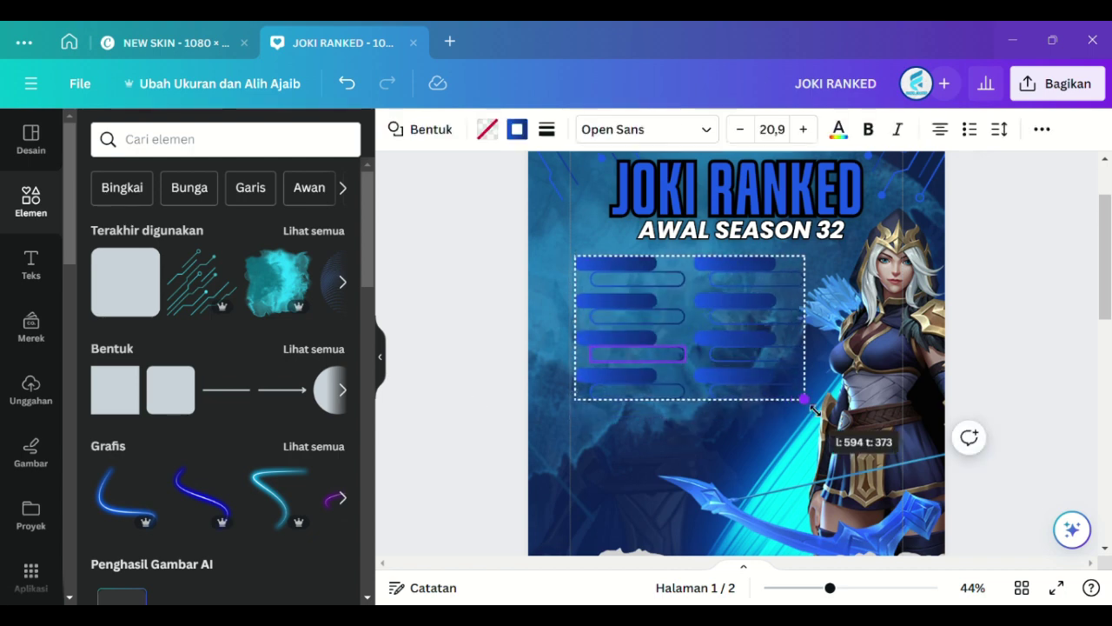
Step: Shift the archer slightly to adjust its position beside the bar grid
{"action": "mouse_move", "coordinate": [907, 440]}
{"action": "left_mouse_down"}
{"action": "mouse_move", "coordinate": [920, 439]}
{"action": "mouse_move", "coordinate": [894, 438]}
{"action": "left_mouse_up"}
{"action": "left_click", "coordinate": [981, 400]}
{"action": "scroll", "coordinate": [980, 400], "scroll_direction": "down", "scroll_amount": 1}
{"action": "left_click", "coordinate": [899, 356]}
{"action": "scroll", "coordinate": [899, 355], "scroll_direction": "up", "scroll_amount": 2}
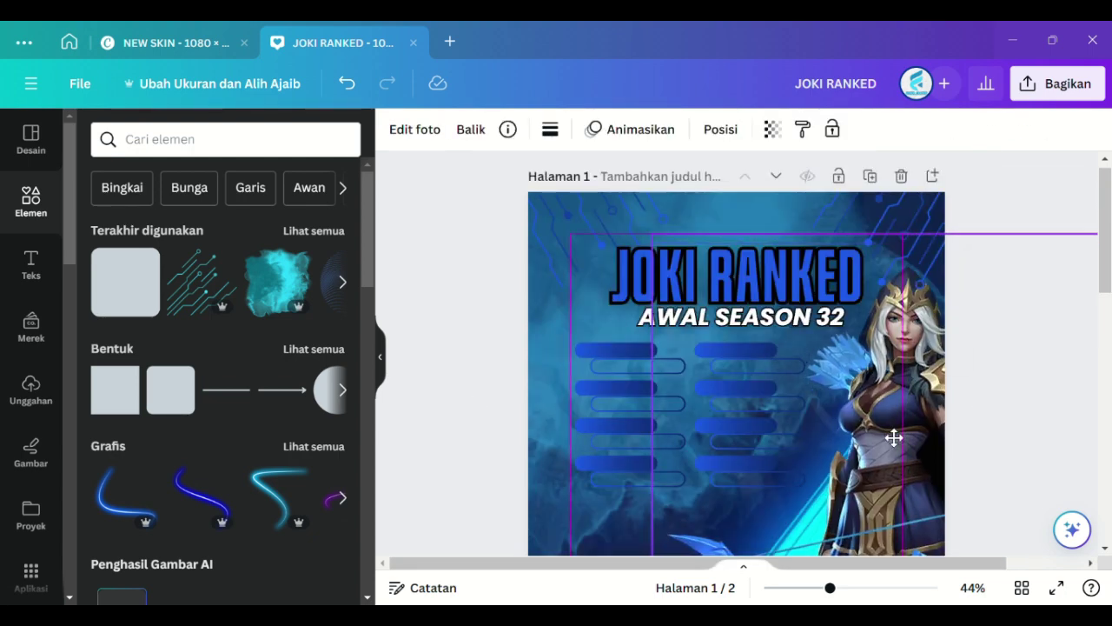
Step: Move both circuit decorations lower in the layer order, behind the archer
{"action": "left_click", "coordinate": [873, 256]}
{"action": "left_click", "coordinate": [778, 129]}
{"action": "left_click_drag", "start_coordinate": [258, 306], "coordinate": [261, 352]}
{"action": "left_click", "coordinate": [569, 228]}
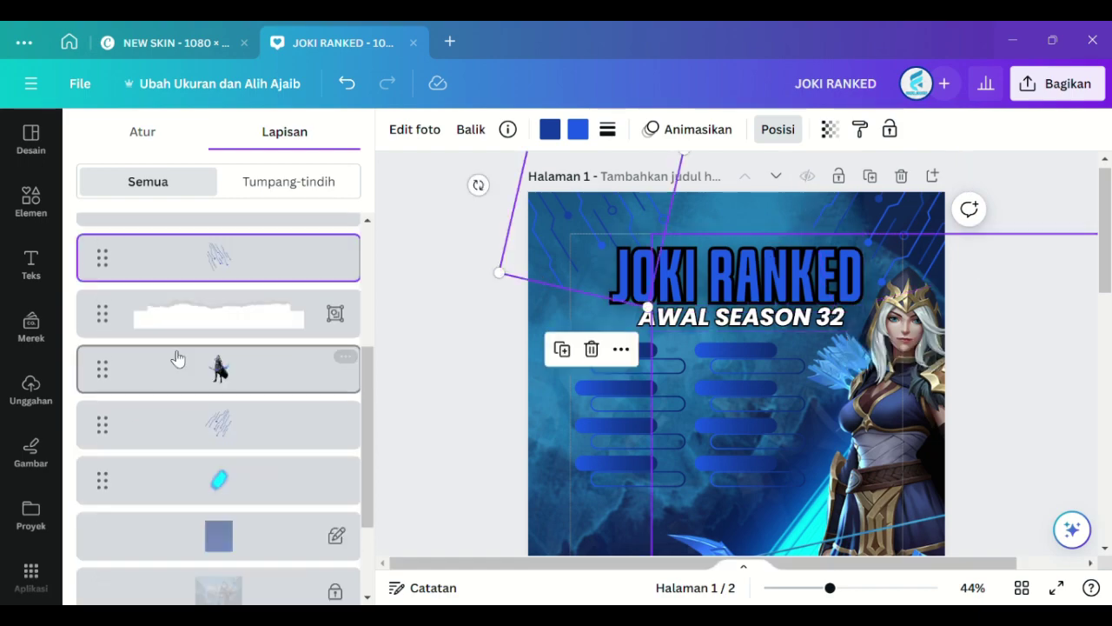
{"action": "left_click_drag", "start_coordinate": [178, 261], "coordinate": [183, 369]}
{"action": "left_click", "coordinate": [451, 372]}
{"action": "scroll", "coordinate": [490, 360], "scroll_direction": "down", "scroll_amount": 2}
Step: Insert the uploaded silver wolf-head rank badge and remove its background
{"action": "left_click", "coordinate": [30, 388]}
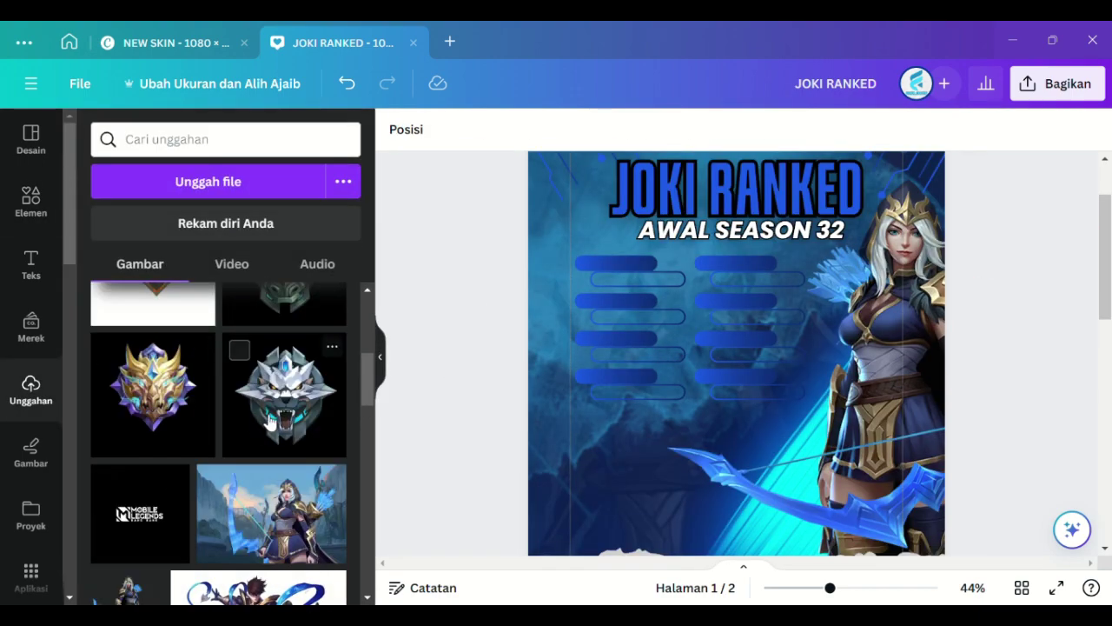
{"action": "left_click", "coordinate": [284, 393]}
{"action": "left_click", "coordinate": [414, 128]}
{"action": "left_click", "coordinate": [152, 287]}
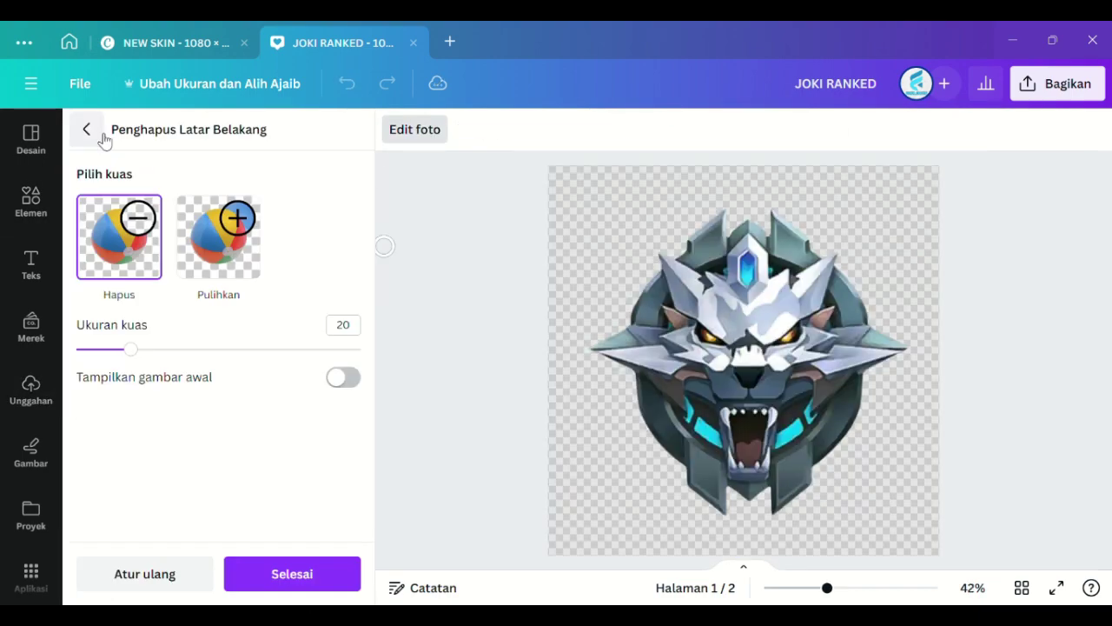
{"action": "left_click", "coordinate": [89, 131]}
{"action": "scroll", "coordinate": [137, 521], "scroll_direction": "down", "scroll_amount": 2}
{"action": "left_click", "coordinate": [138, 522]}
{"action": "left_click", "coordinate": [149, 361]}
{"action": "left_click", "coordinate": [768, 435]}
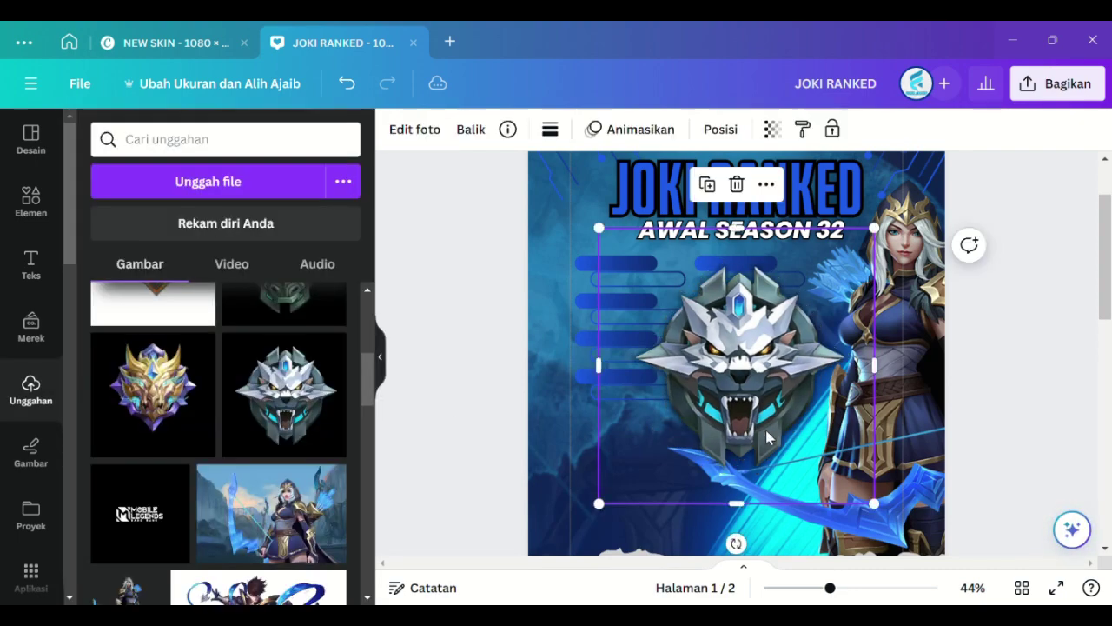
Step: Shrink the silver badge and place it at the left end of the first bar in the left column
{"action": "left_click_drag", "start_coordinate": [874, 503], "coordinate": [635, 263]}
{"action": "left_click_drag", "start_coordinate": [830, 589], "coordinate": [857, 589]}
{"action": "left_click_drag", "start_coordinate": [650, 563], "coordinate": [589, 564]}
{"action": "scroll", "coordinate": [587, 566], "scroll_direction": "up", "scroll_amount": 2}
{"action": "left_click_drag", "start_coordinate": [601, 335], "coordinate": [535, 365]}
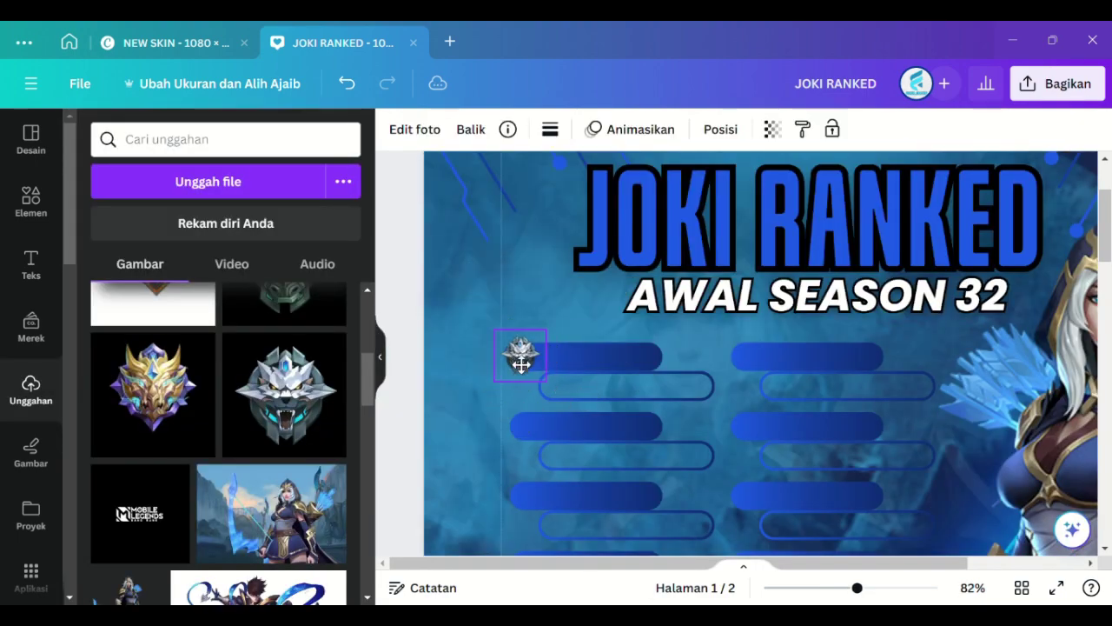
Step: Insert the uploaded gold and purple rank badge and remove its background
{"action": "left_click", "coordinate": [153, 391]}
{"action": "left_click", "coordinate": [415, 128]}
{"action": "left_click", "coordinate": [116, 252]}
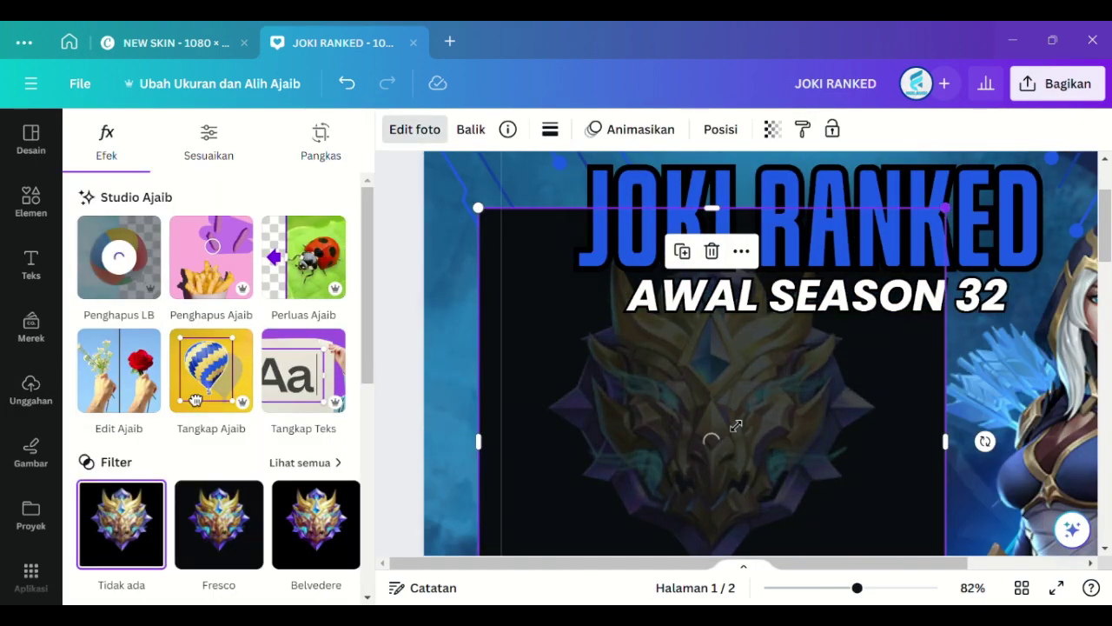
{"action": "left_click", "coordinate": [138, 521]}
{"action": "left_click", "coordinate": [131, 343]}
Step: Shrink the gold badge to about 90 × 90 and place it at the second bar, aligned below the silver badge
{"action": "left_click_drag", "start_coordinate": [630, 534], "coordinate": [616, 397]}
{"action": "left_click_drag", "start_coordinate": [663, 537], "coordinate": [562, 385]}
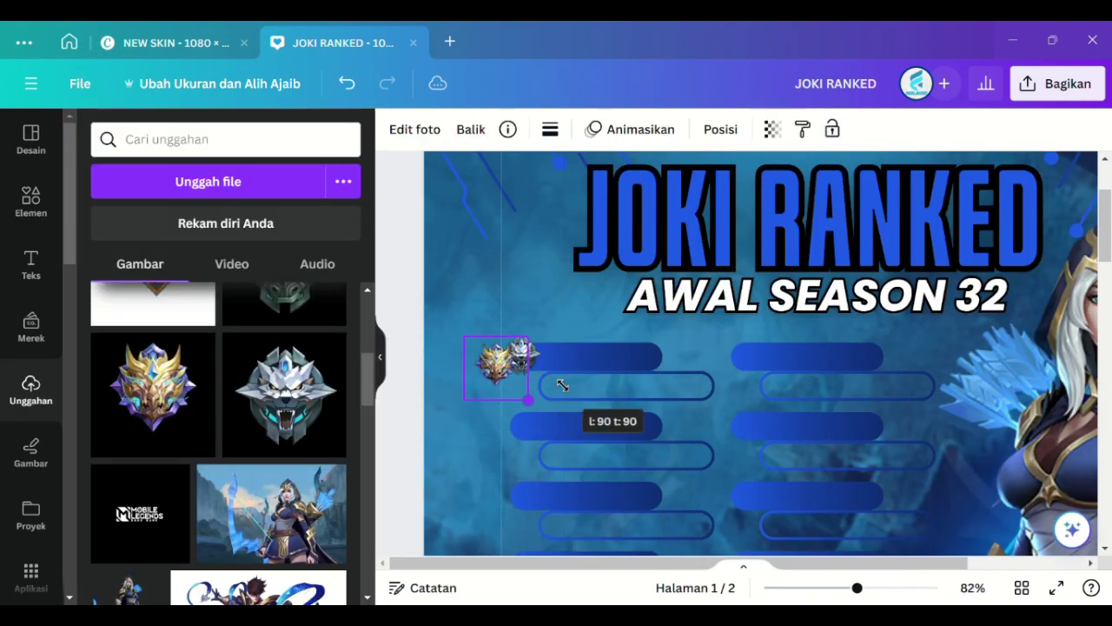
{"action": "left_click_drag", "start_coordinate": [858, 588], "coordinate": [874, 589]}
{"action": "left_click_drag", "start_coordinate": [579, 563], "coordinate": [497, 553]}
{"action": "left_click_drag", "start_coordinate": [530, 370], "coordinate": [587, 487]}
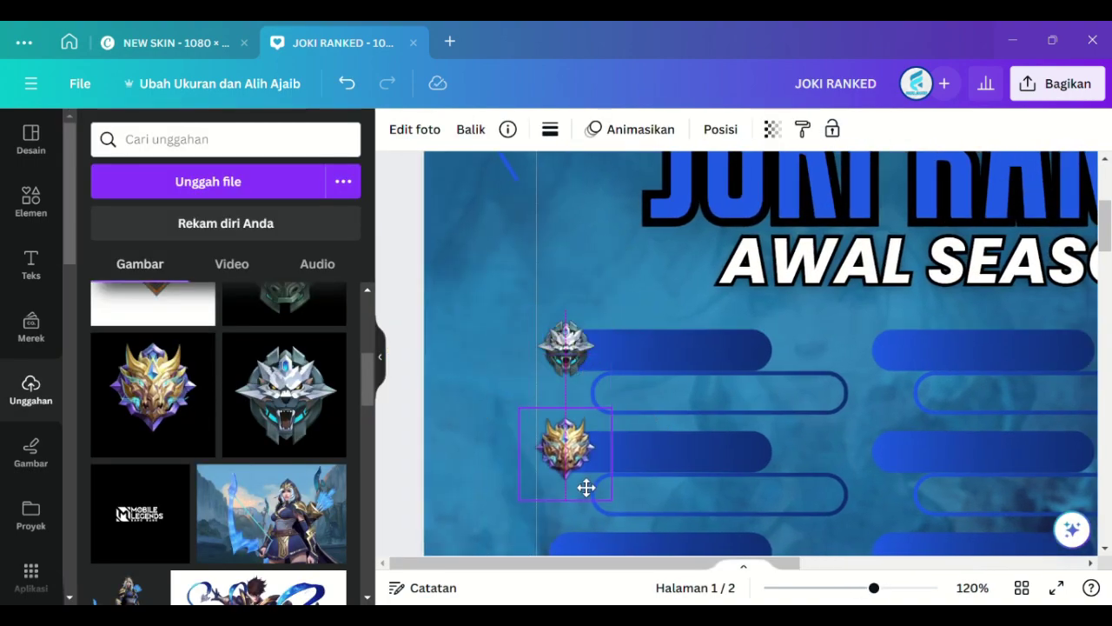
Step: Move the gold badge to the right column's first bar and place the green badge, background removed, at about 72 × 72 on the left column's second bar
{"action": "left_click", "coordinate": [466, 405]}
{"action": "scroll", "coordinate": [467, 405], "scroll_direction": "down", "scroll_amount": 2}
{"action": "scroll", "coordinate": [310, 390], "scroll_direction": "up", "scroll_amount": 1}
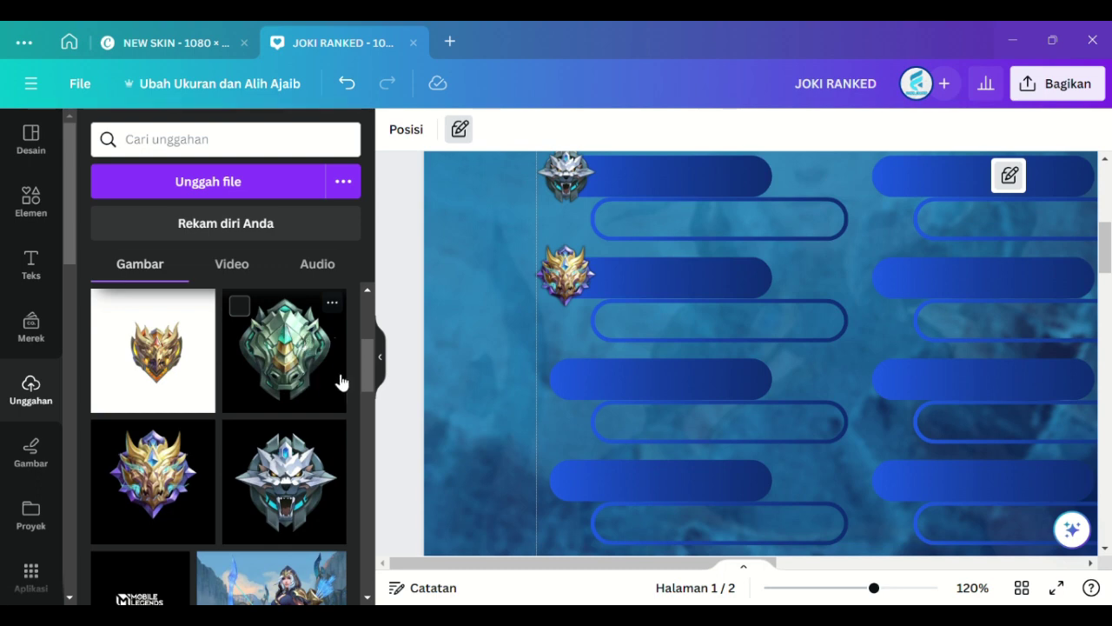
{"action": "scroll", "coordinate": [245, 498], "scroll_direction": "up", "scroll_amount": 2}
{"action": "left_click_drag", "start_coordinate": [875, 587], "coordinate": [863, 592]}
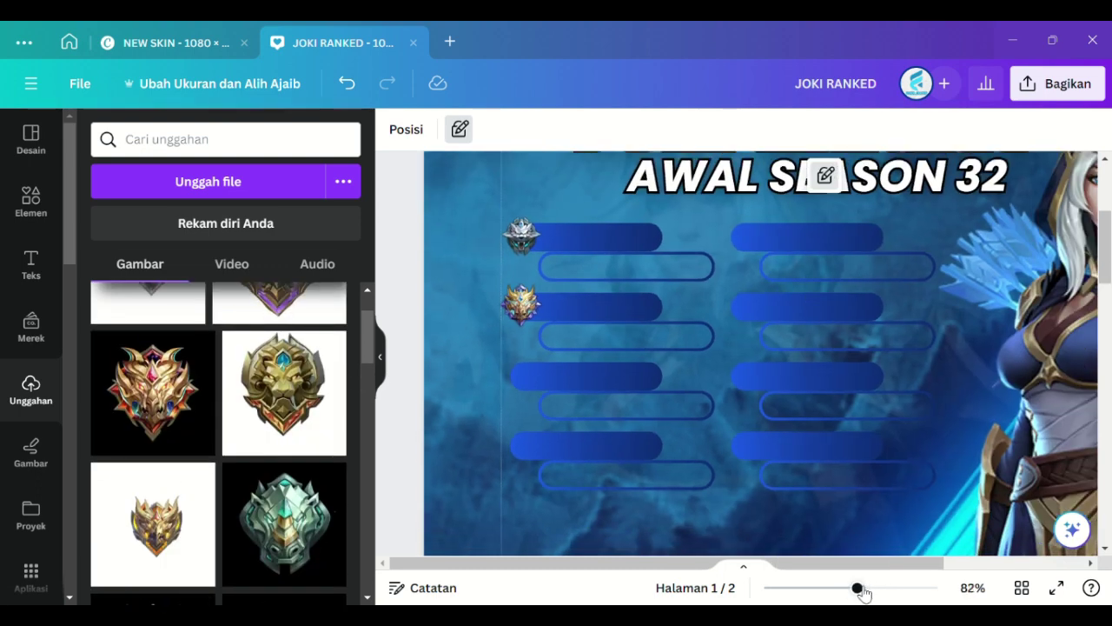
{"action": "scroll", "coordinate": [287, 391], "scroll_direction": "down", "scroll_amount": 2}
{"action": "left_click", "coordinate": [287, 352]}
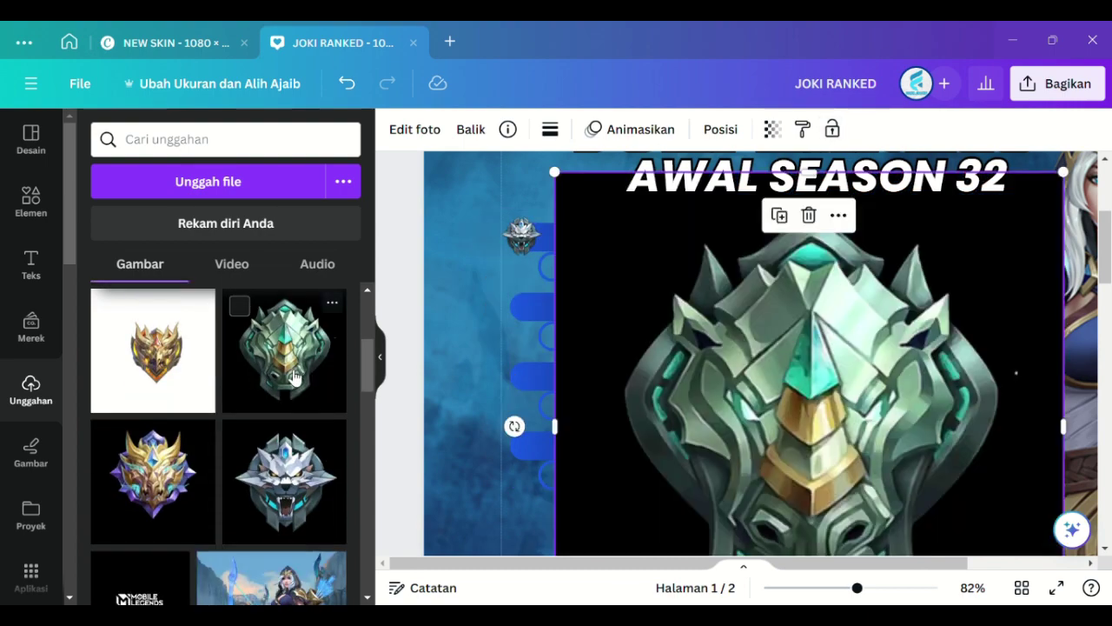
{"action": "left_click", "coordinate": [415, 128]}
{"action": "left_click", "coordinate": [109, 261]}
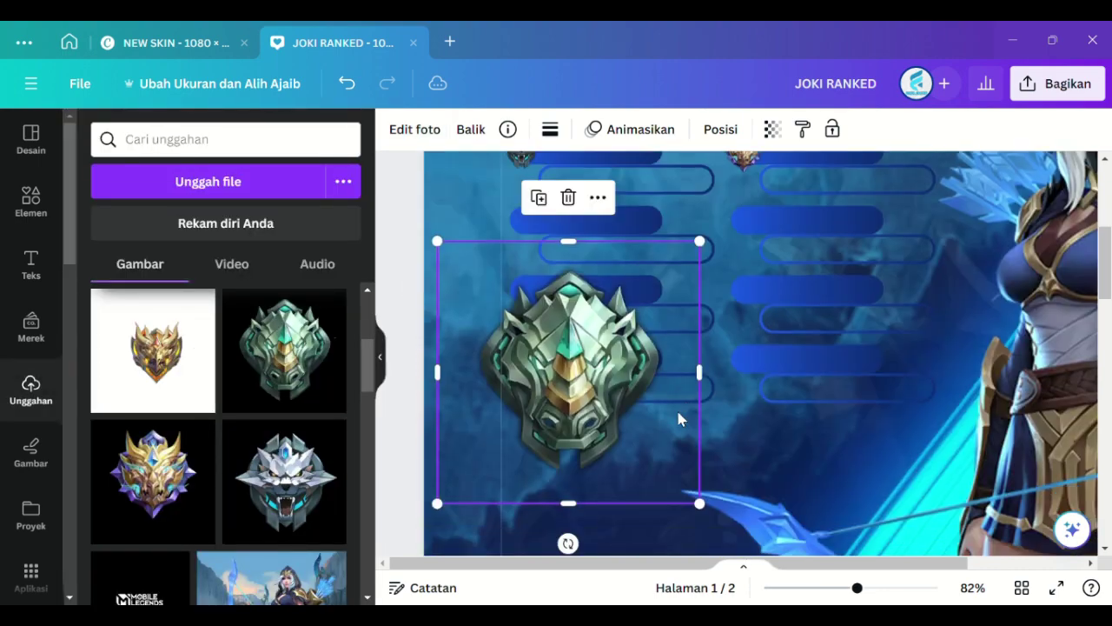
{"action": "left_click_drag", "start_coordinate": [676, 407], "coordinate": [623, 484]}
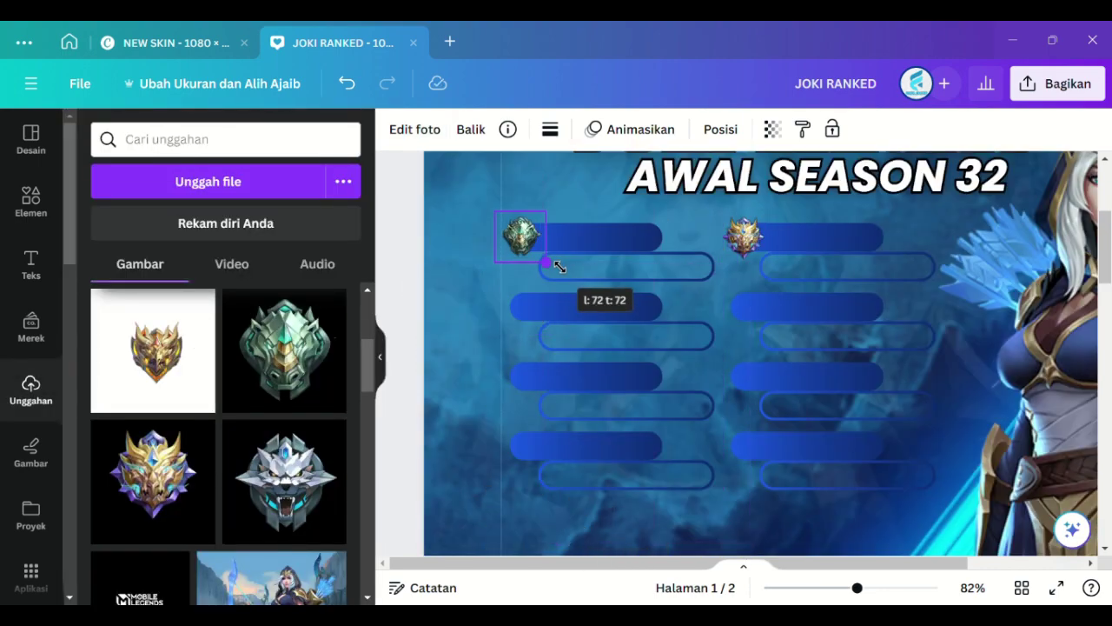
Step: Insert the uploaded gold and orange badge, remove its background and give it a Bersinar shadow
{"action": "left_click", "coordinate": [137, 385]}
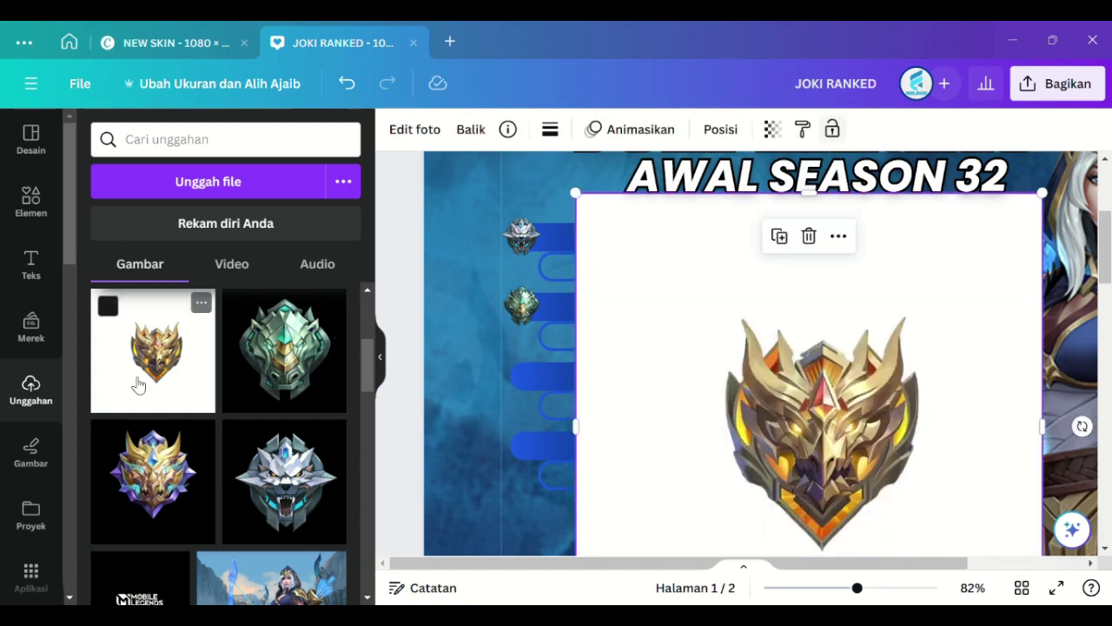
{"action": "left_click", "coordinate": [415, 129]}
{"action": "left_click", "coordinate": [150, 348]}
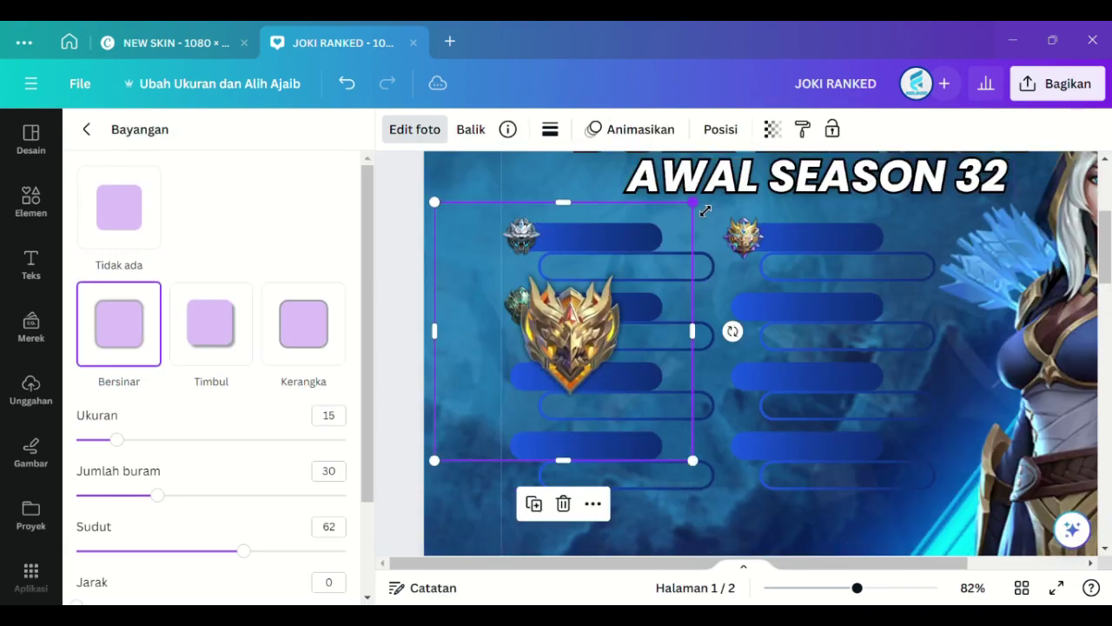
Step: Shrink the gold and orange badge and place it at the start of the right column's second bar
{"action": "left_click_drag", "start_coordinate": [698, 206], "coordinate": [530, 464]}
{"action": "left_click_drag", "start_coordinate": [460, 438], "coordinate": [541, 378]}
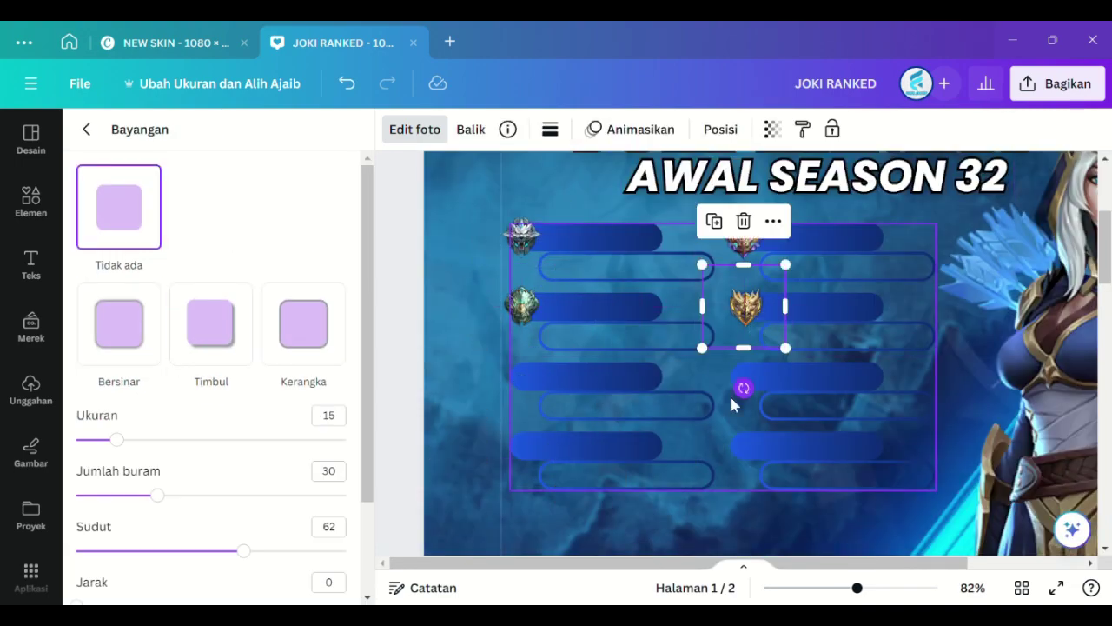
{"action": "left_click", "coordinate": [87, 128]}
Step: Insert the uploaded lion-head badge, remove its background and give it a Bersinar shadow
{"action": "left_click", "coordinate": [31, 389]}
{"action": "left_click", "coordinate": [194, 435]}
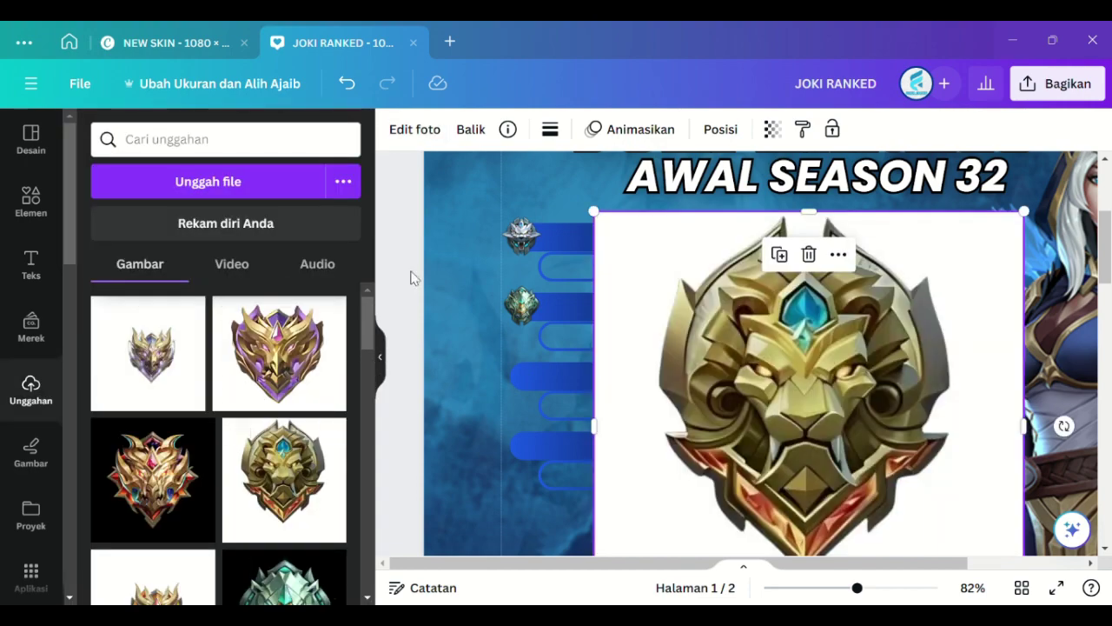
{"action": "left_click", "coordinate": [418, 134]}
{"action": "scroll", "coordinate": [200, 391], "scroll_direction": "down", "scroll_amount": 3}
{"action": "scroll", "coordinate": [165, 413], "scroll_direction": "down", "scroll_amount": 3}
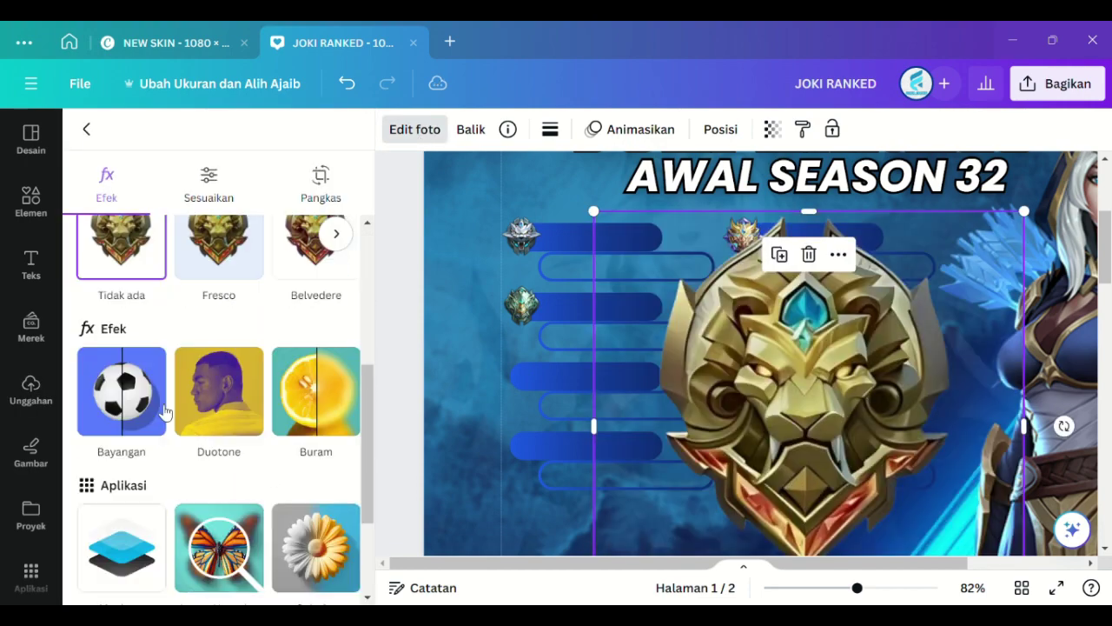
{"action": "left_click", "coordinate": [162, 409]}
{"action": "left_click", "coordinate": [129, 332]}
Step: Shrink the lion-head badge and place it on the left column's third bar, aligned below the green badge
{"action": "left_click", "coordinate": [402, 348]}
{"action": "left_click", "coordinate": [696, 304]}
{"action": "left_click_drag", "start_coordinate": [1025, 211], "coordinate": [744, 491]}
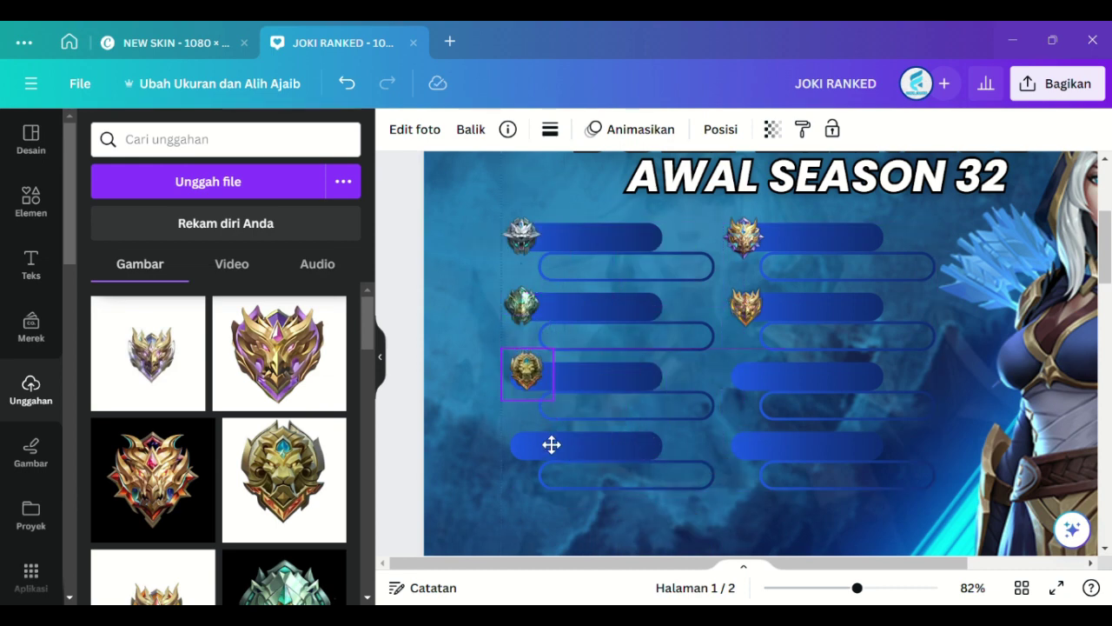
{"action": "left_click", "coordinate": [643, 522]}
{"action": "left_click_drag", "start_coordinate": [857, 588], "coordinate": [868, 590]}
{"action": "scroll", "coordinate": [531, 389], "scroll_direction": "left", "scroll_amount": 1}
{"action": "left_click", "coordinate": [532, 388]}
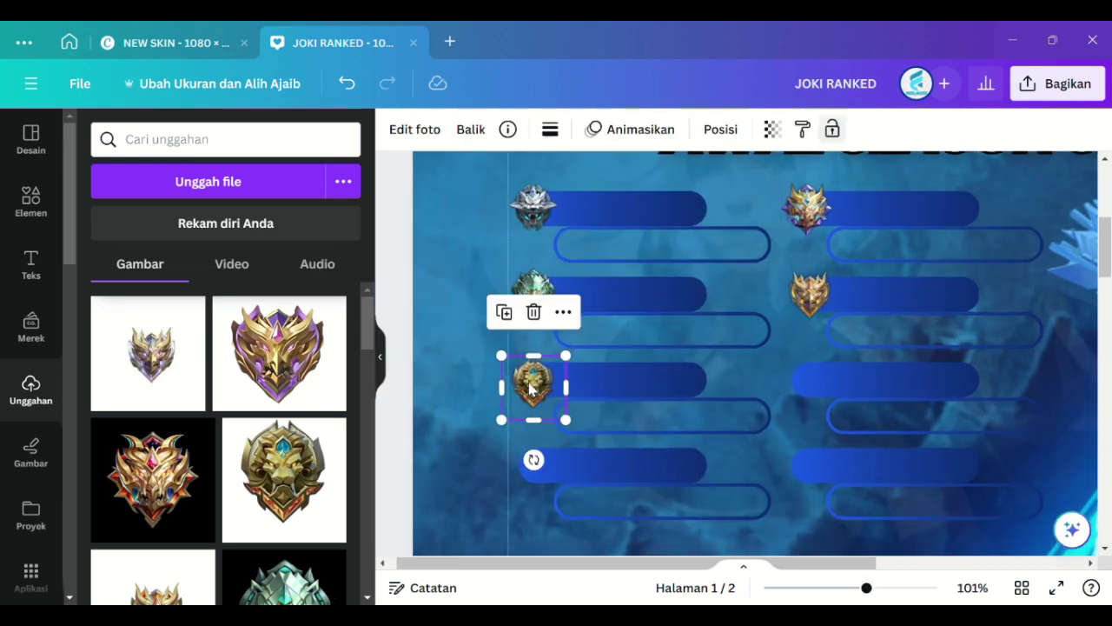
Step: Insert the uploaded red and gold dragon badge, remove its background and give it a Bersinar shadow
{"action": "left_click", "coordinate": [291, 398]}
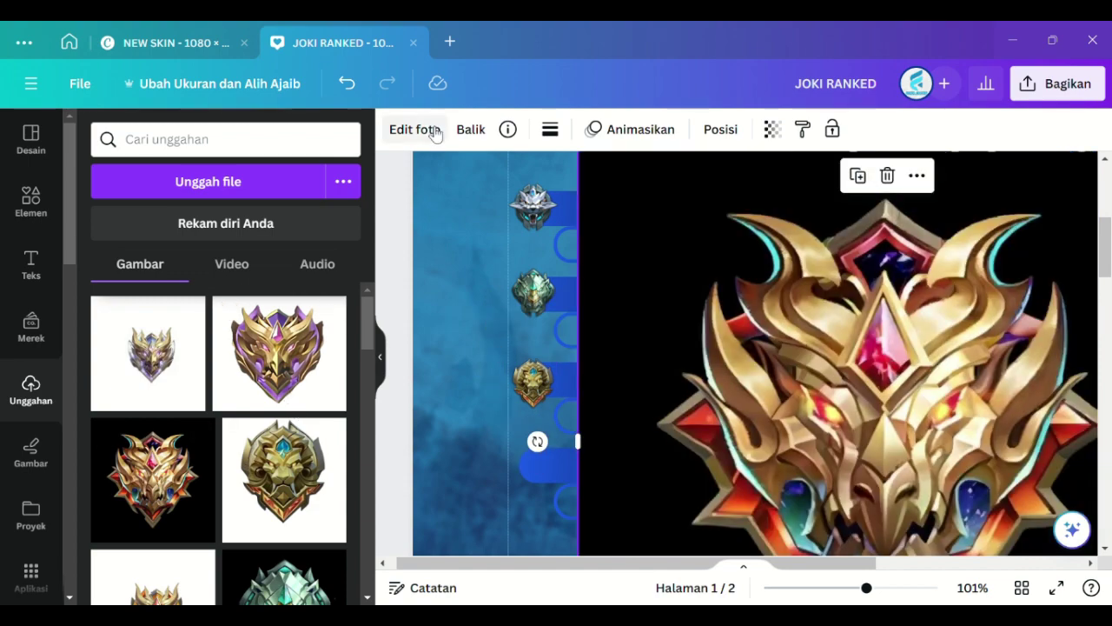
{"action": "left_click", "coordinate": [415, 128]}
{"action": "left_click", "coordinate": [119, 252]}
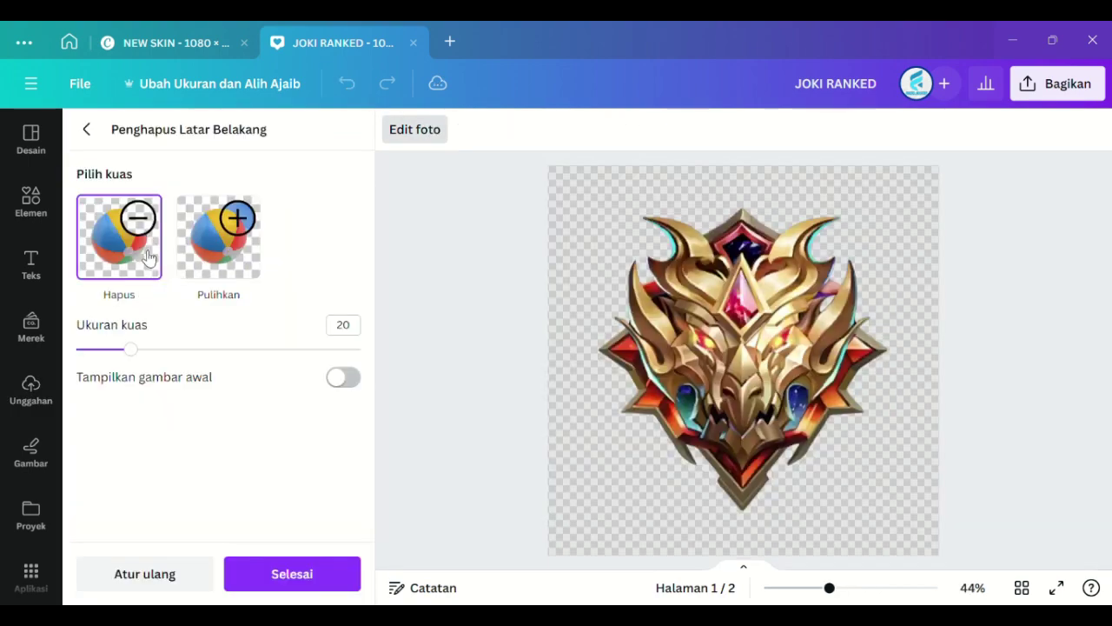
{"action": "left_click", "coordinate": [292, 573]}
{"action": "scroll", "coordinate": [200, 360], "scroll_direction": "down", "scroll_amount": 3}
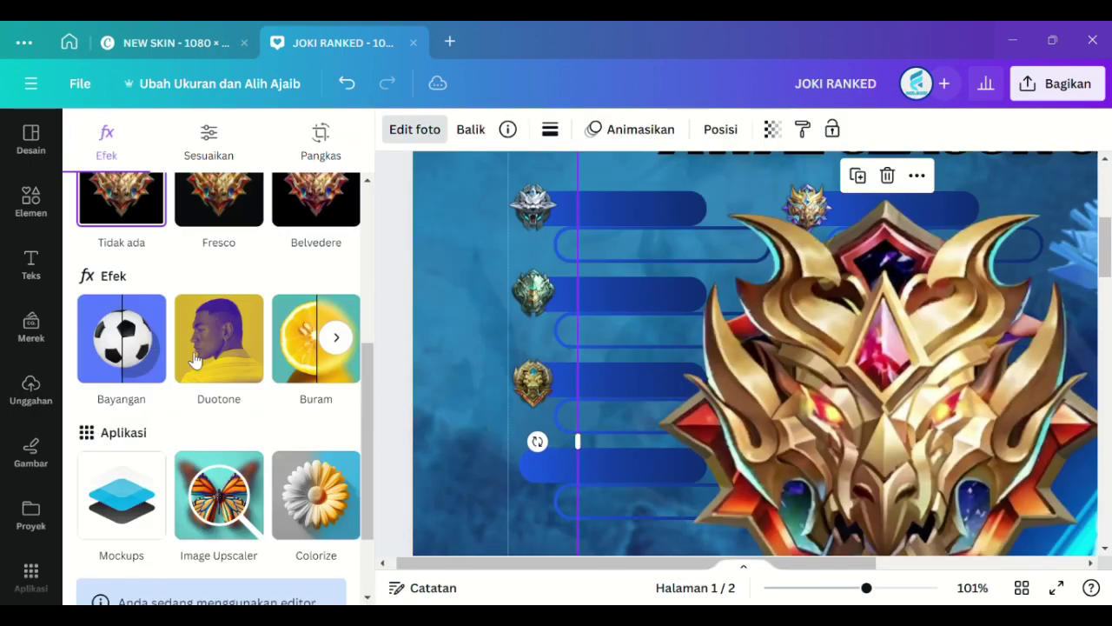
{"action": "left_click", "coordinate": [121, 335]}
{"action": "left_click", "coordinate": [117, 325]}
{"action": "left_click", "coordinate": [86, 129]}
{"action": "left_click", "coordinate": [396, 343]}
Step: Shrink the red and gold dragon badge and place it at the start of the right column's third bar
{"action": "left_click_drag", "start_coordinate": [817, 374], "coordinate": [545, 486]}
{"action": "left_click_drag", "start_coordinate": [935, 246], "coordinate": [713, 465]}
{"action": "left_click_drag", "start_coordinate": [591, 517], "coordinate": [784, 295]}
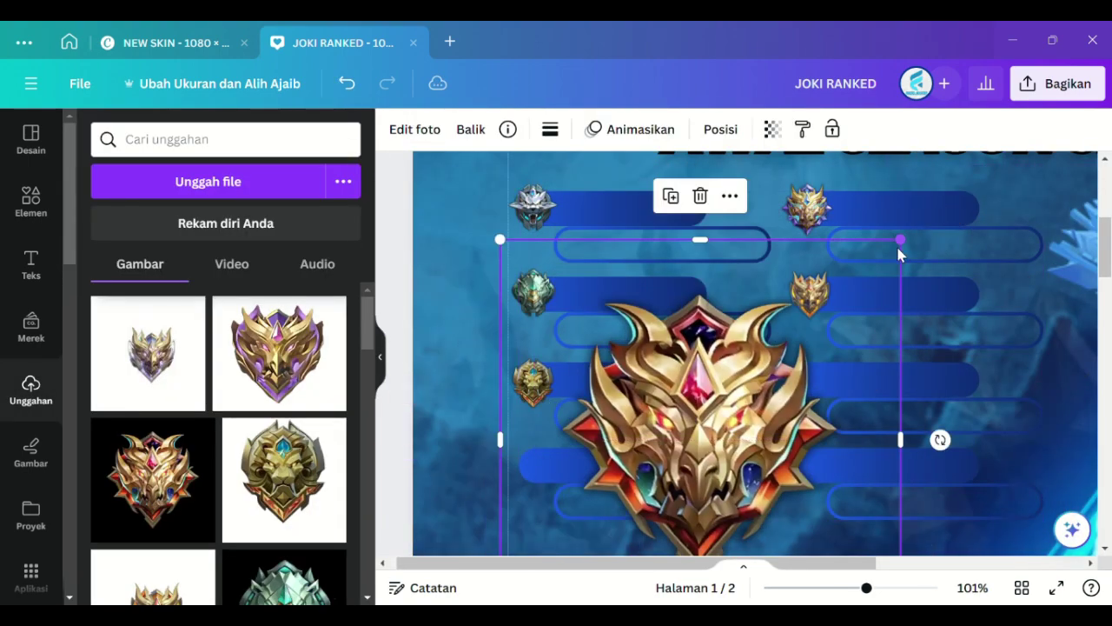
{"action": "left_click_drag", "start_coordinate": [901, 244], "coordinate": [701, 441]}
{"action": "left_click_drag", "start_coordinate": [646, 500], "coordinate": [640, 385]}
{"action": "left_click_drag", "start_coordinate": [697, 324], "coordinate": [573, 448]}
{"action": "left_click_drag", "start_coordinate": [558, 493], "coordinate": [555, 416]}
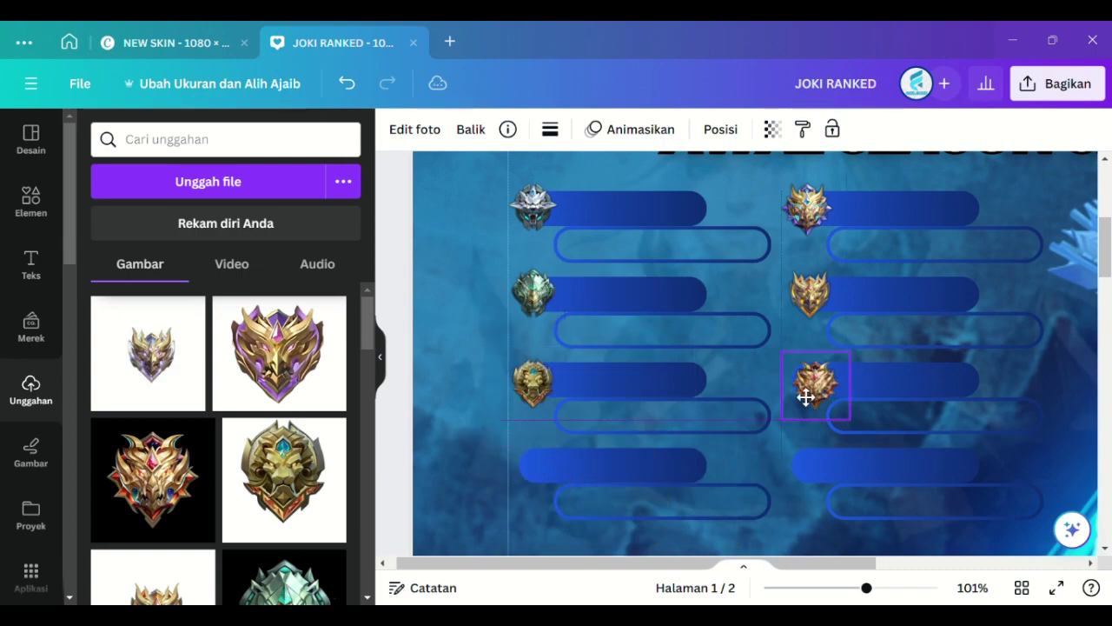
{"action": "left_click_drag", "start_coordinate": [806, 393], "coordinate": [810, 402]}
Step: Insert the uploaded purple and gold shield badge, remove its background and give it a Bersinar shadow
{"action": "left_click", "coordinate": [279, 353]}
{"action": "left_click", "coordinate": [415, 130]}
{"action": "left_click", "coordinate": [119, 254]}
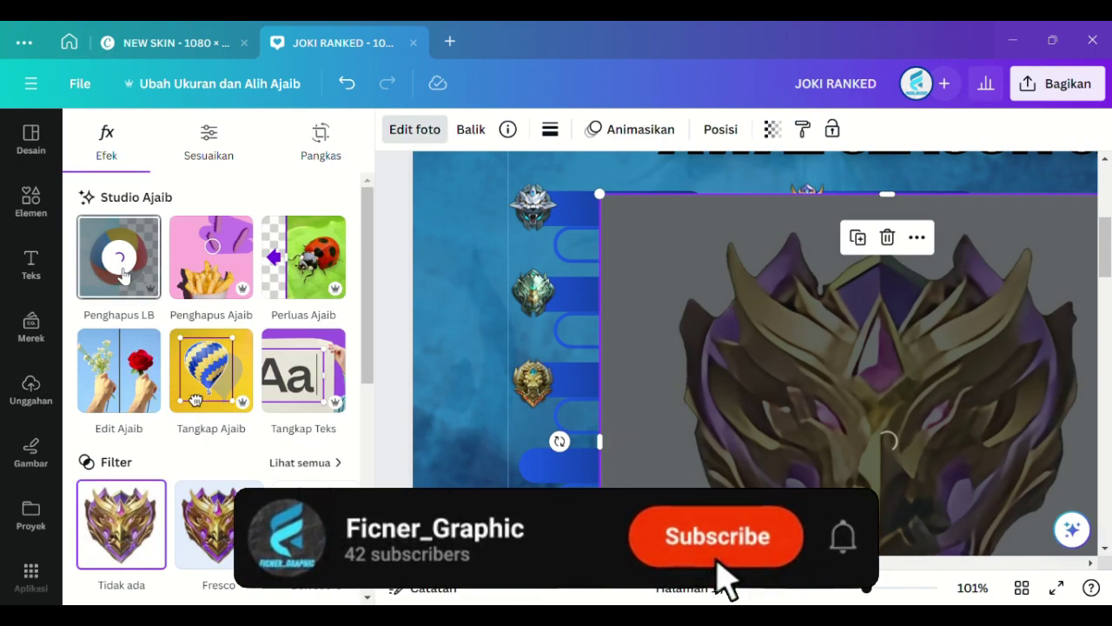
{"action": "scroll", "coordinate": [131, 343], "scroll_direction": "down", "scroll_amount": 4}
{"action": "left_click", "coordinate": [133, 348]}
{"action": "left_click", "coordinate": [143, 348]}
{"action": "left_click", "coordinate": [87, 129]}
Step: Shrink the purple and gold shield badge and place it on the left column's fourth bar, aligned below the lion-head badge
{"action": "left_click_drag", "start_coordinate": [869, 365], "coordinate": [628, 345]}
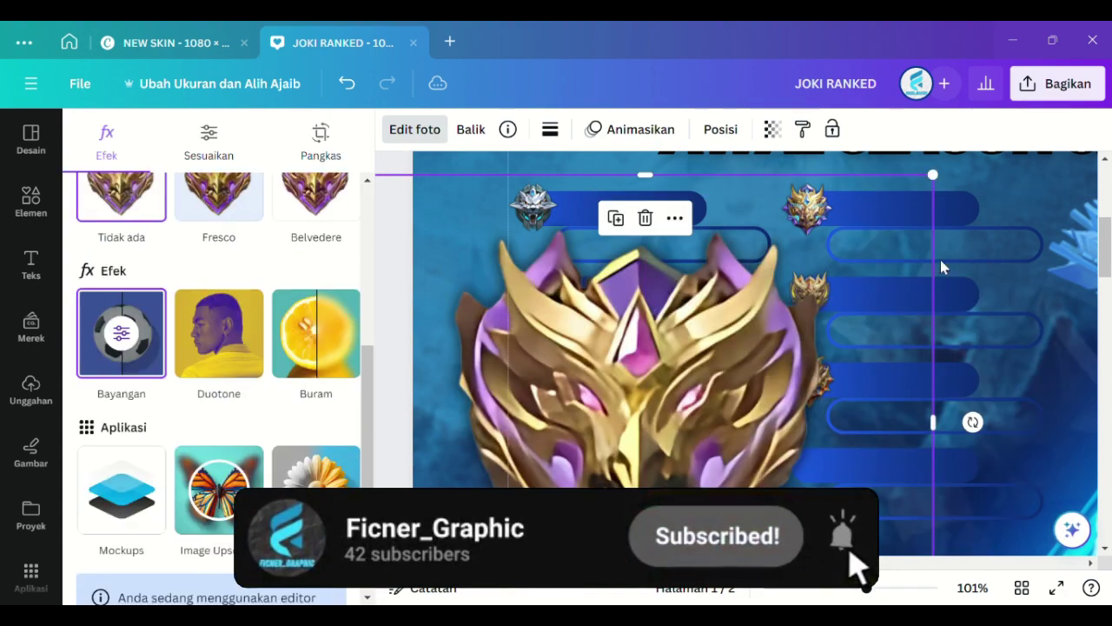
{"action": "left_click_drag", "start_coordinate": [934, 174], "coordinate": [546, 507]}
{"action": "left_click_drag", "start_coordinate": [518, 549], "coordinate": [618, 451]}
{"action": "left_click_drag", "start_coordinate": [549, 478], "coordinate": [574, 416]}
{"action": "left_click_drag", "start_coordinate": [569, 391], "coordinate": [570, 480]}
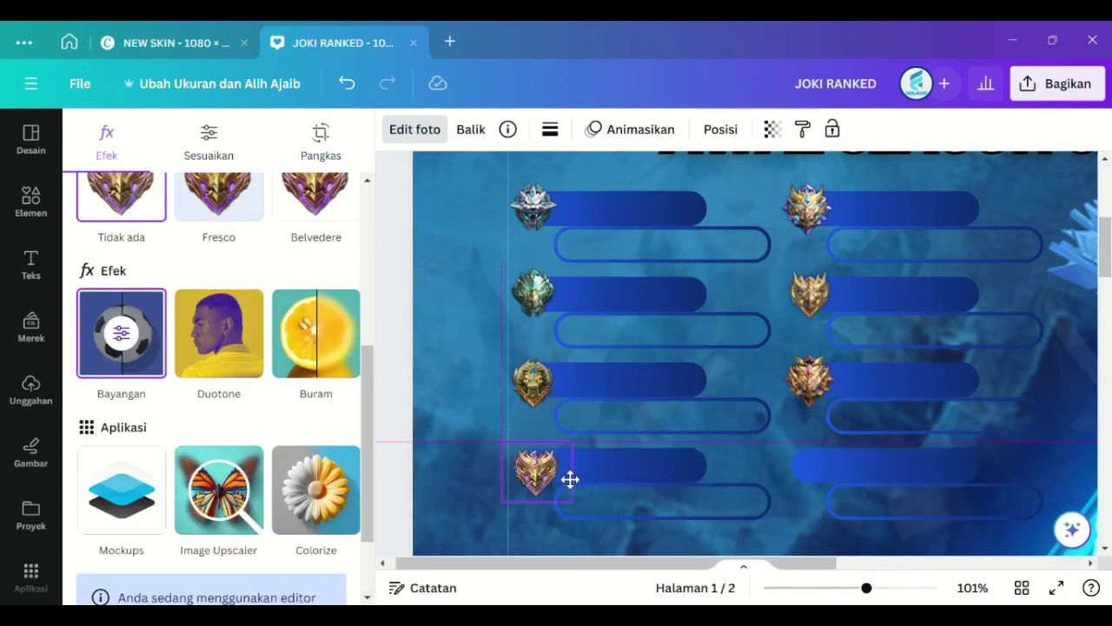
Step: Insert the uploaded silver and gold horned badge, remove its background and give it a Bersinar shadow
{"action": "left_click", "coordinate": [31, 392]}
{"action": "left_click", "coordinate": [148, 353]}
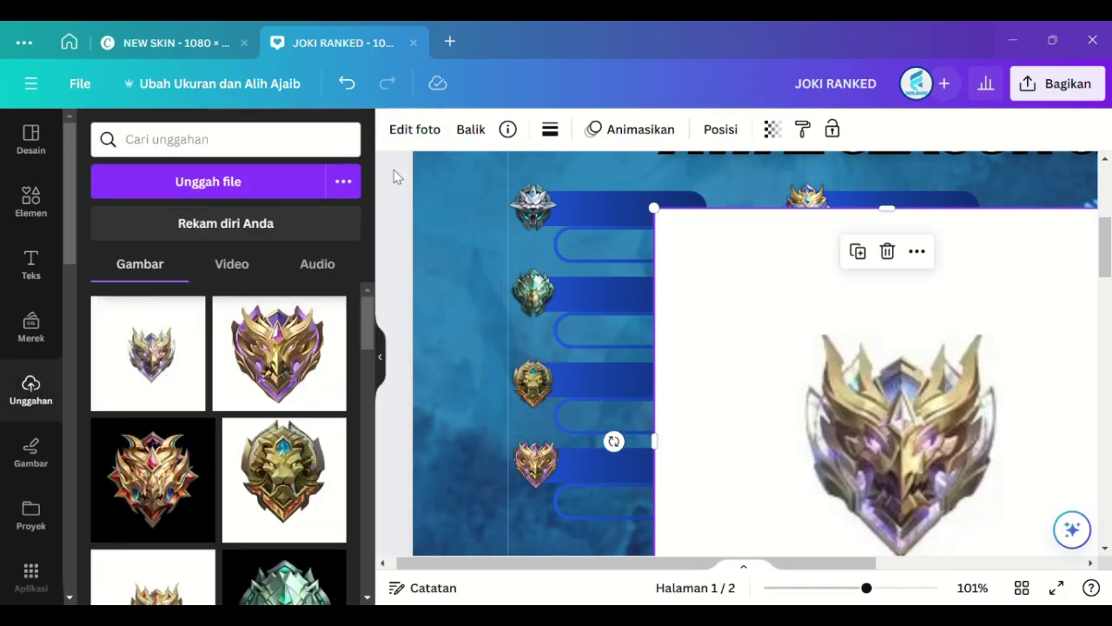
{"action": "left_click", "coordinate": [415, 129]}
{"action": "left_click", "coordinate": [112, 319]}
{"action": "scroll", "coordinate": [127, 328], "scroll_direction": "down", "scroll_amount": 4}
{"action": "left_click", "coordinate": [132, 383]}
{"action": "left_click", "coordinate": [132, 356]}
Step: Shrink the silver and gold horned badge and place it at the start of the right column's fourth bar
{"action": "left_click_drag", "start_coordinate": [904, 425], "coordinate": [717, 373]}
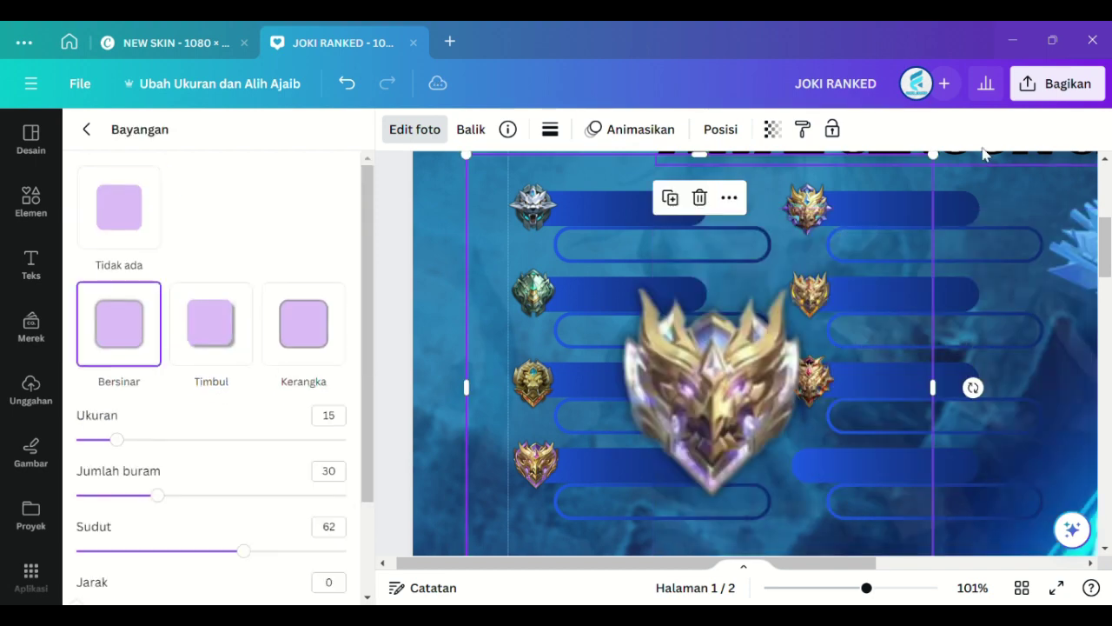
{"action": "left_click_drag", "start_coordinate": [933, 155], "coordinate": [588, 499]}
{"action": "left_click_drag", "start_coordinate": [577, 527], "coordinate": [586, 432]}
{"action": "left_click_drag", "start_coordinate": [600, 526], "coordinate": [597, 515]}
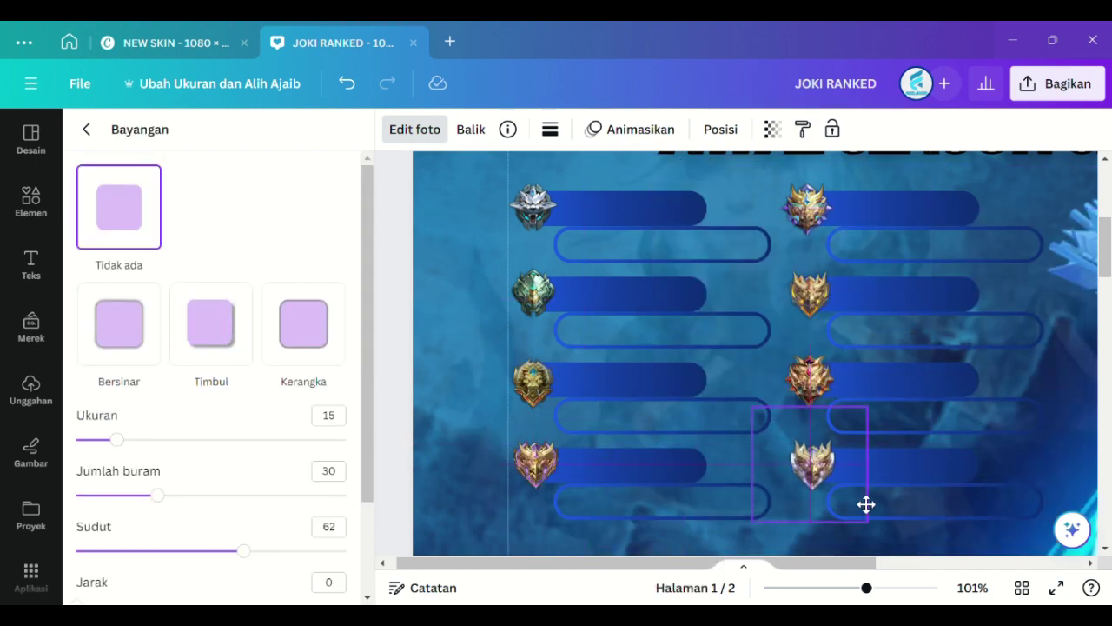
{"action": "left_click", "coordinate": [838, 588]}
{"action": "left_click", "coordinate": [476, 344]}
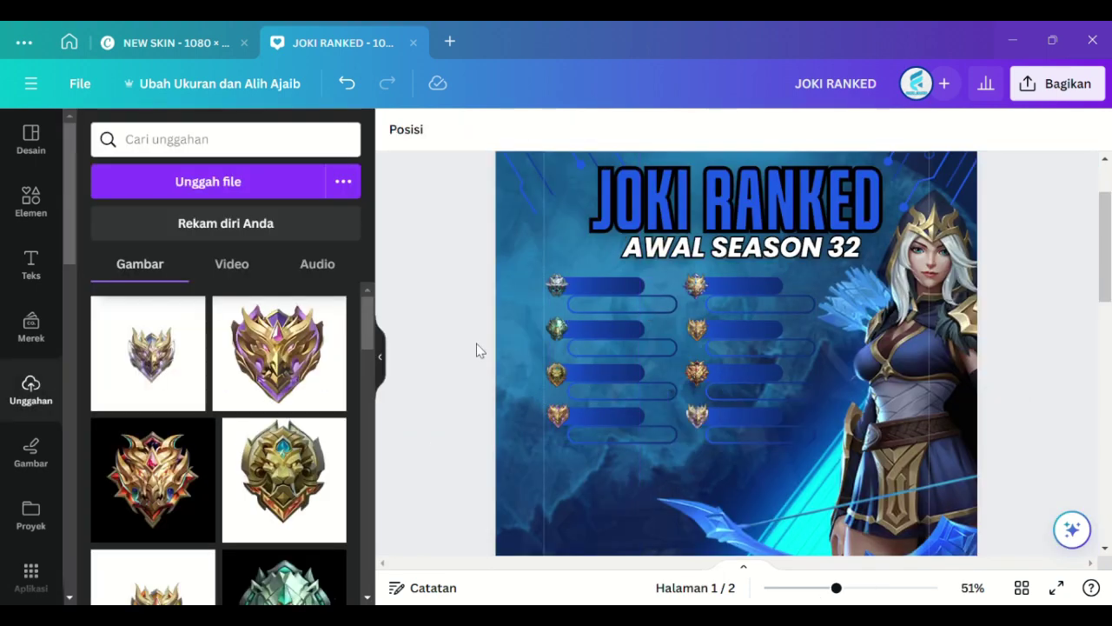
Step: Add a heading text reading GRANDMASTER in the Poppins font and shrink it to about size 13.3
{"action": "left_click", "coordinate": [32, 265]}
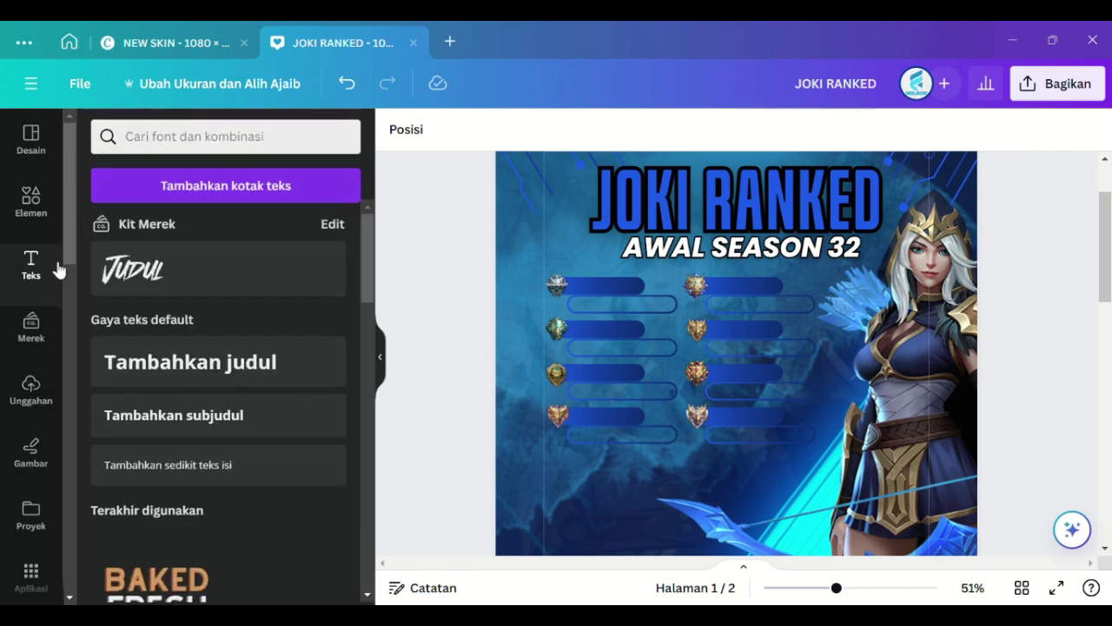
{"action": "left_click", "coordinate": [174, 364]}
{"action": "type", "text": "GRANDMASTER"}
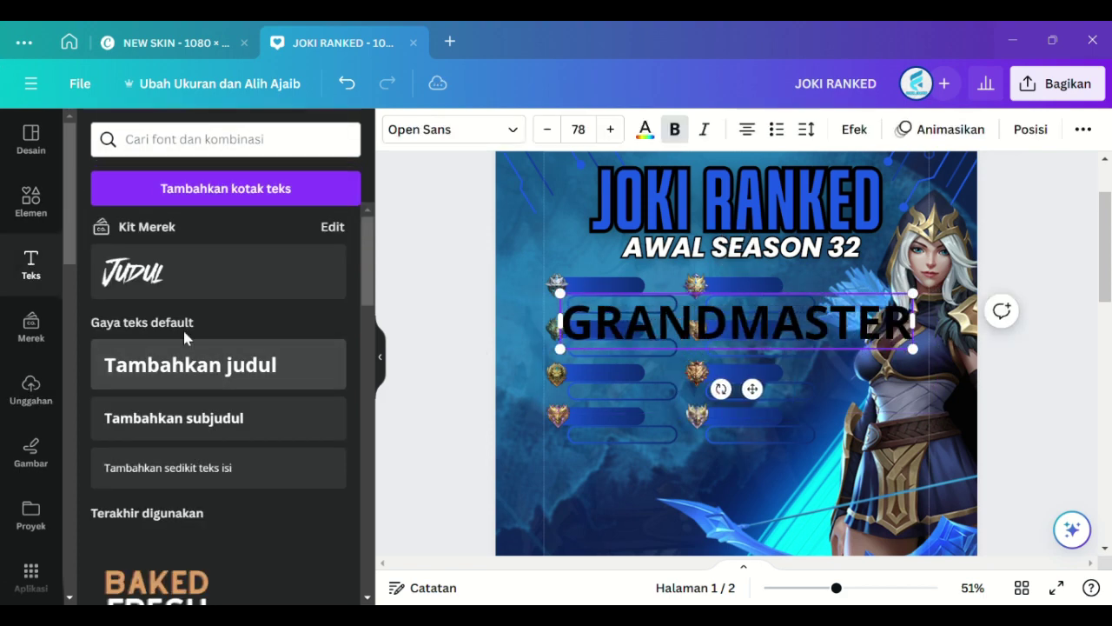
{"action": "left_click", "coordinate": [454, 130]}
{"action": "scroll", "coordinate": [263, 293], "scroll_direction": "up", "scroll_amount": 3}
{"action": "left_click", "coordinate": [246, 381]}
{"action": "left_click_drag", "start_coordinate": [927, 359], "coordinate": [613, 313]}
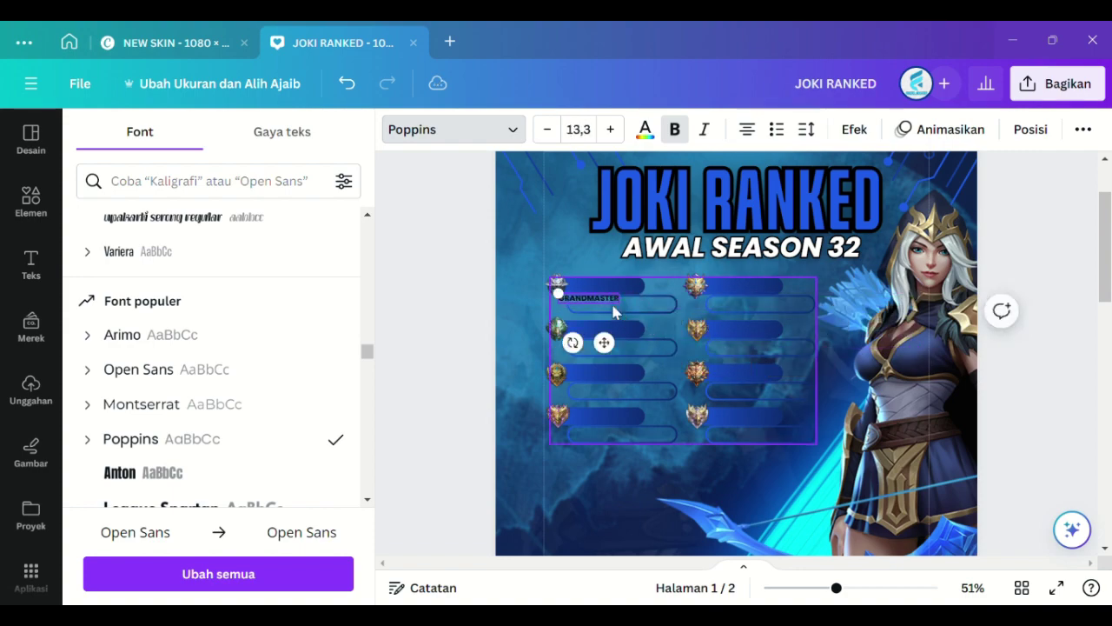
Step: Colour the GRANDMASTER text white and place it on the left column's first bar
{"action": "left_click", "coordinate": [645, 131]}
{"action": "left_click", "coordinate": [234, 281]}
{"action": "left_click", "coordinate": [604, 285]}
{"action": "left_click_drag", "start_coordinate": [836, 589], "coordinate": [872, 589]}
{"action": "left_click_drag", "start_coordinate": [739, 564], "coordinate": [630, 564]}
{"action": "left_click_drag", "start_coordinate": [559, 183], "coordinate": [549, 180]}
Step: Add a white HONOR label at size 12.2 on the right column's first bar by duplicating the GRANDMASTER text
{"action": "left_click_drag", "start_coordinate": [656, 198], "coordinate": [942, 200]}
{"action": "left_click", "coordinate": [643, 132]}
{"action": "left_click", "coordinate": [234, 281]}
{"action": "key", "text": "ctrl+d"}
{"action": "left_click", "coordinate": [627, 189]}
{"action": "left_click", "coordinate": [941, 193]}
{"action": "left_click", "coordinate": [546, 130]}
{"action": "left_click", "coordinate": [547, 130]}
{"action": "type", "text": "HONOR"}
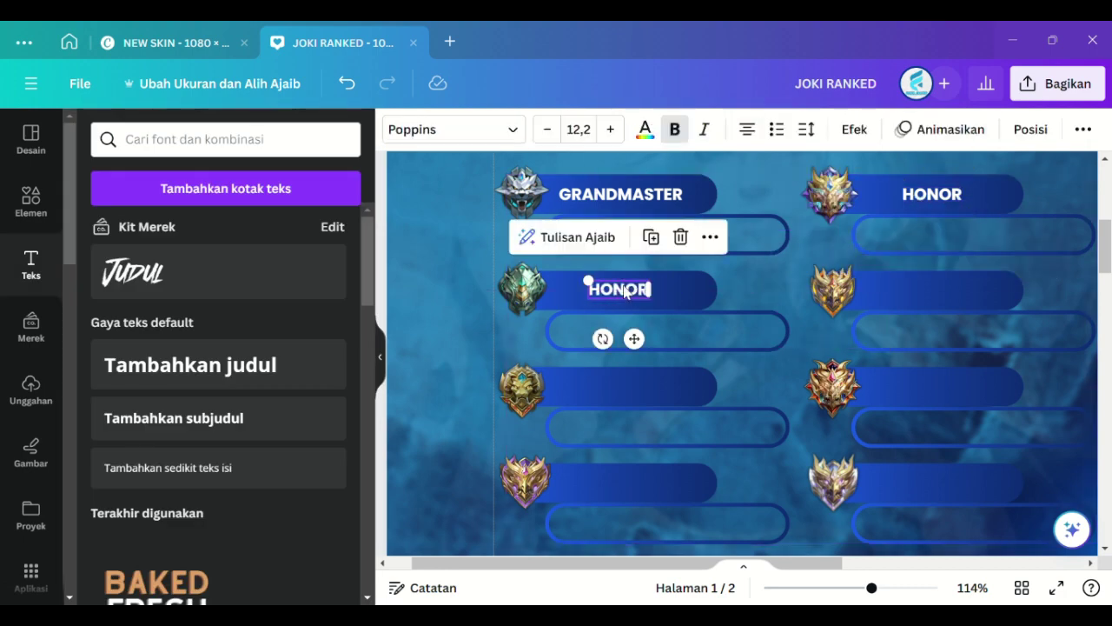
Step: Label the left column's second bar EPIC and the right column's second bar GLORY using copies of the text
{"action": "left_click", "coordinate": [632, 294]}
{"action": "type", "text": "EPIC"}
{"action": "left_click_drag", "start_coordinate": [634, 338], "coordinate": [969, 356]}
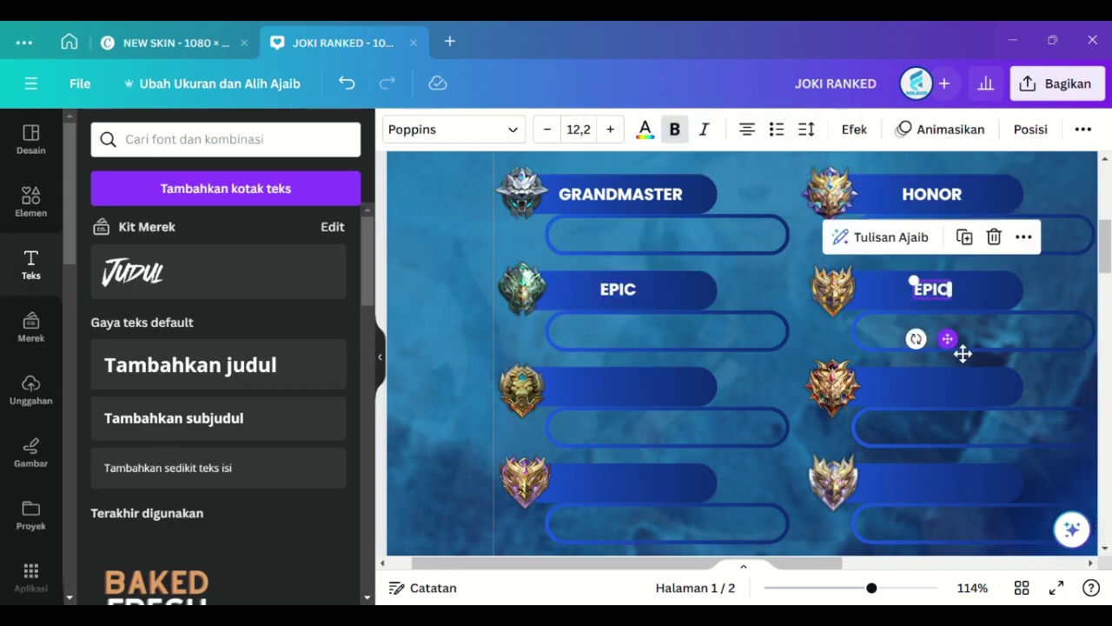
Step: Enlarge the EPIC, GLORY, HONOR and GRANDMASTER labels to size 14.2 and recentre the top two on their bars
{"action": "left_click", "coordinate": [617, 129]}
{"action": "left_click", "coordinate": [619, 290]}
{"action": "double_click", "coordinate": [611, 130]}
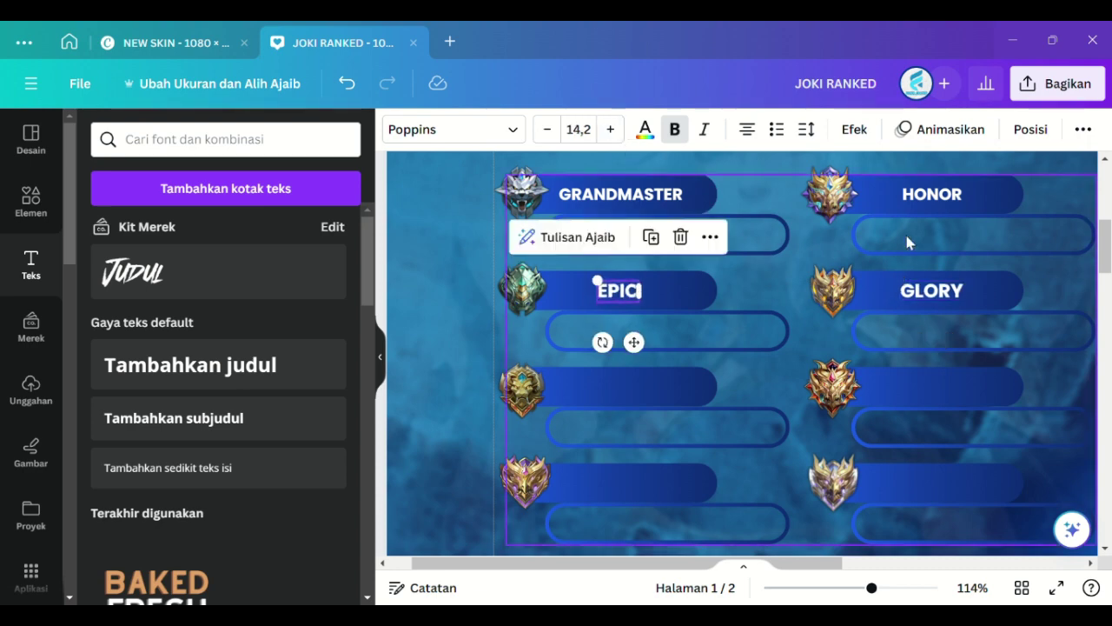
{"action": "left_click", "coordinate": [932, 195]}
{"action": "double_click", "coordinate": [611, 130]}
{"action": "left_click", "coordinate": [626, 195]}
{"action": "double_click", "coordinate": [610, 131]}
{"action": "left_click_drag", "start_coordinate": [646, 212], "coordinate": [654, 209]}
{"action": "left_click_drag", "start_coordinate": [966, 207], "coordinate": [962, 204]}
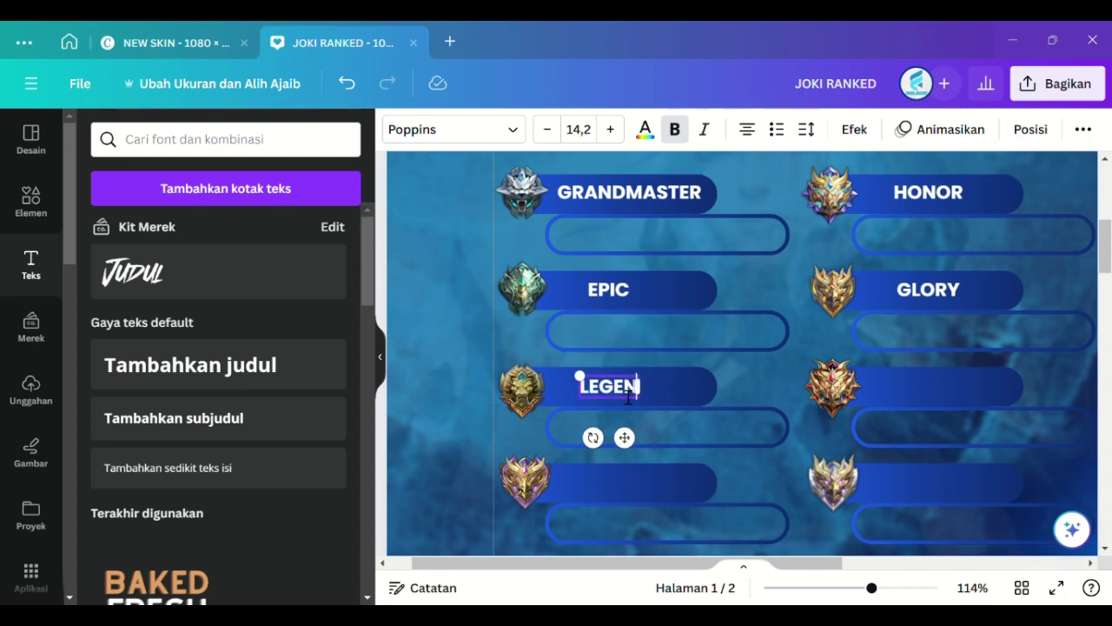
Step: Label the left column's third bar LEGEND and the right column's third bar IMMROTAL using a duplicated text
{"action": "type", "text": "D"}
{"action": "key", "text": "ctrl+d"}
{"action": "left_click_drag", "start_coordinate": [642, 453], "coordinate": [956, 448]}
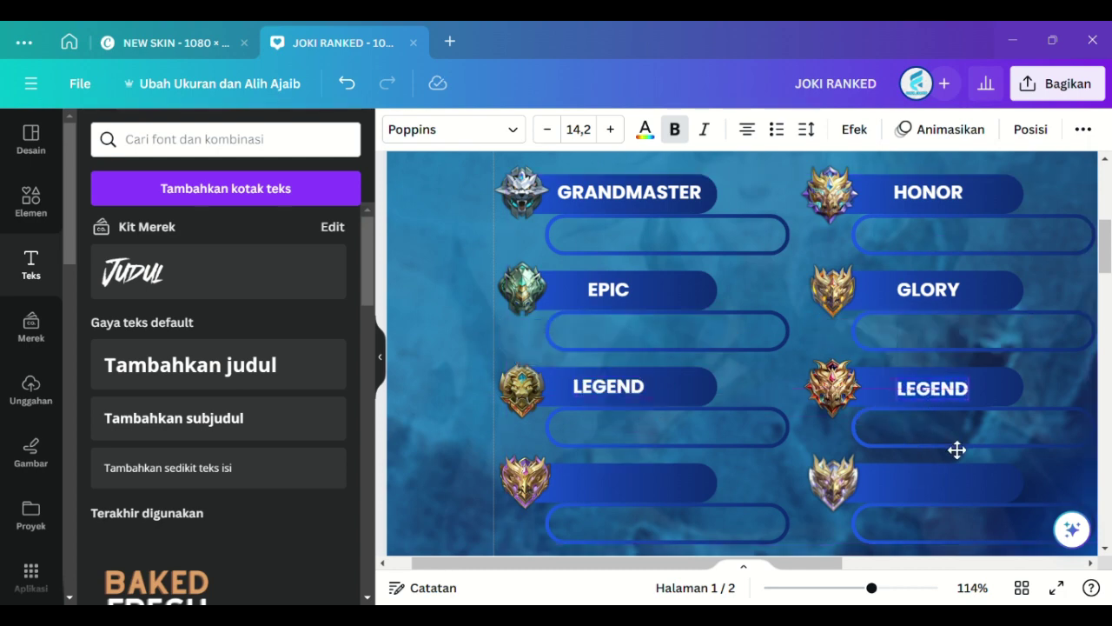
{"action": "type", "text": "L"}
Step: Label the left column's fourth bar MYTIC and the right column's fourth bar FULL GRADING using copies of the text
{"action": "scroll", "coordinate": [940, 406], "scroll_direction": "down", "scroll_amount": 2}
{"action": "left_click", "coordinate": [576, 208]}
{"action": "left_click_drag", "start_coordinate": [576, 209], "coordinate": [969, 369]}
{"action": "type", "text": "MYTIC"}
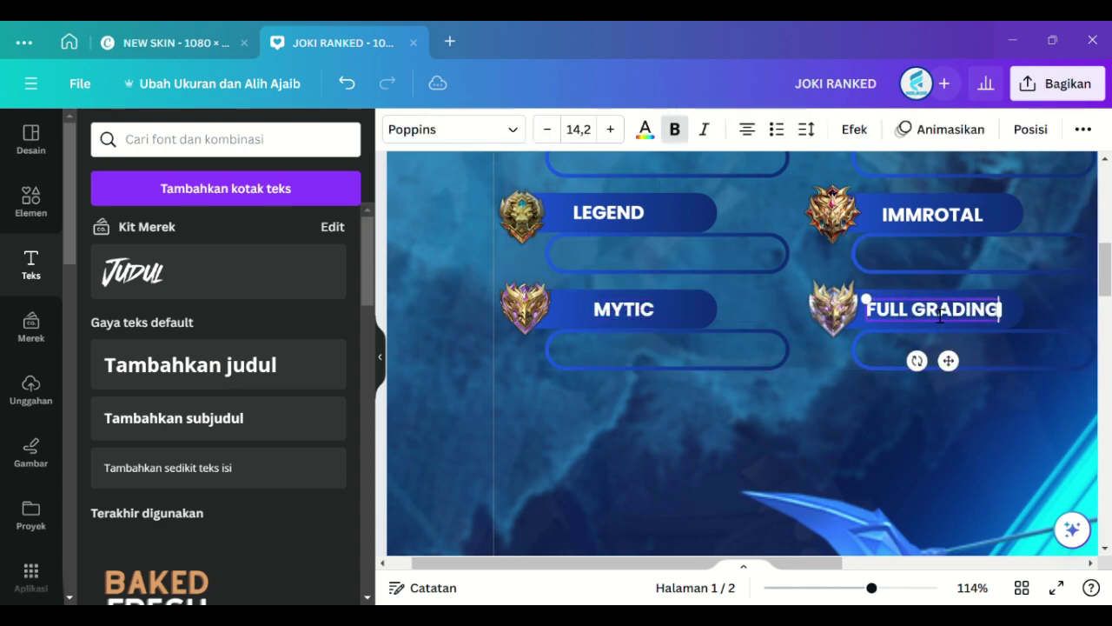
{"action": "left_click", "coordinate": [891, 461]}
Step: Add a heading text reading Rp 6.000 / to the poster
{"action": "left_click", "coordinate": [833, 587]}
{"action": "left_click", "coordinate": [494, 355]}
{"action": "scroll", "coordinate": [500, 349], "scroll_direction": "up", "scroll_amount": 1}
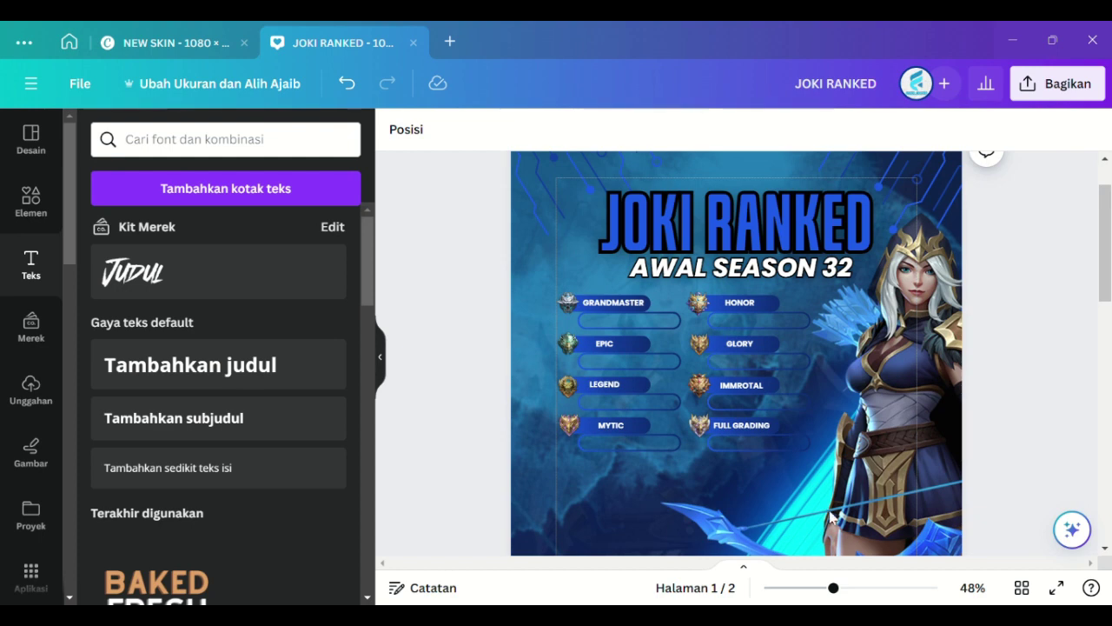
{"action": "left_click", "coordinate": [203, 385]}
{"action": "type", "text": "Rp 6.000 /"}
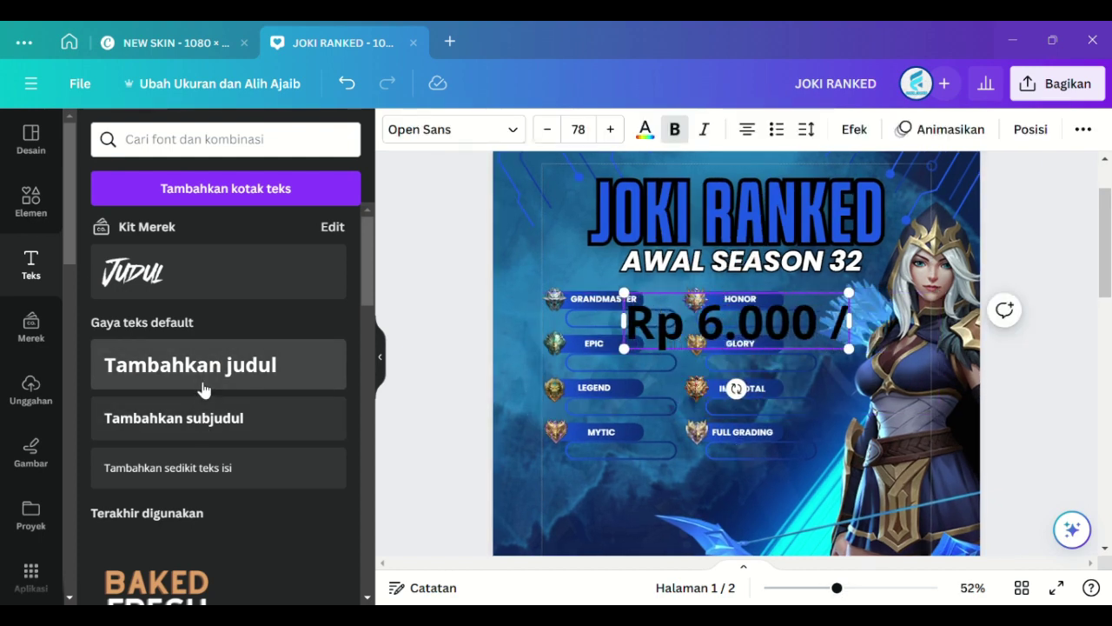
{"action": "left_click", "coordinate": [645, 130]}
{"action": "left_click", "coordinate": [737, 321]}
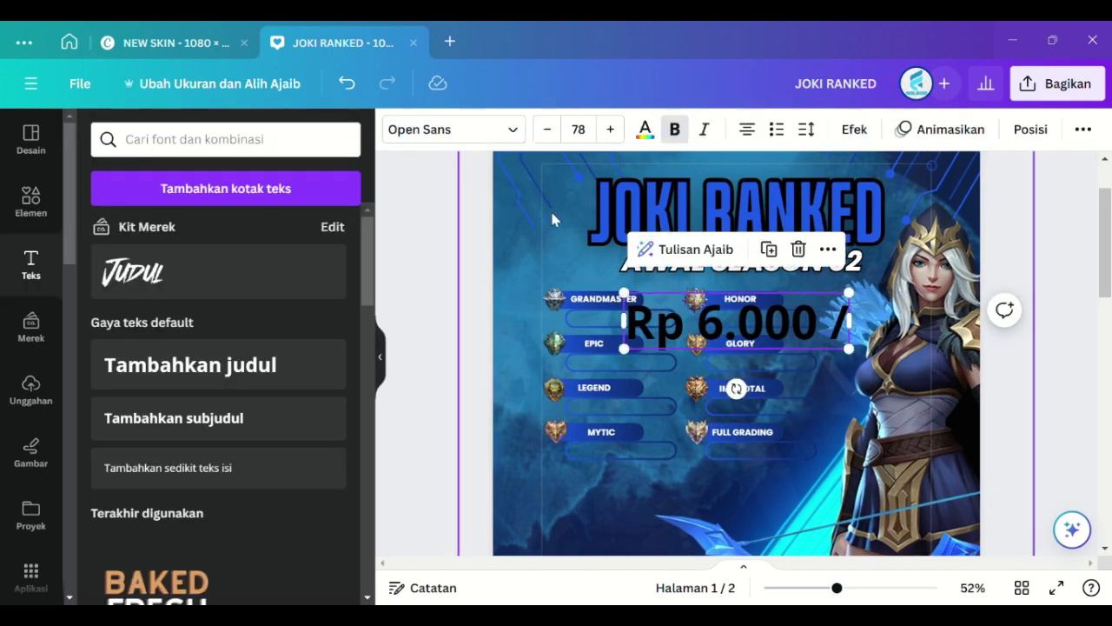
Step: Format the Rp 6.000 / text in white Poppins and shrink it to about size 16.9
{"action": "left_click", "coordinate": [454, 130]}
{"action": "scroll", "coordinate": [216, 408], "scroll_direction": "down", "scroll_amount": 10}
{"action": "left_click", "coordinate": [213, 442]}
{"action": "left_click", "coordinate": [645, 130]}
{"action": "left_click", "coordinate": [234, 280]}
{"action": "left_click_drag", "start_coordinate": [856, 348], "coordinate": [674, 309]}
{"action": "left_click", "coordinate": [866, 588]}
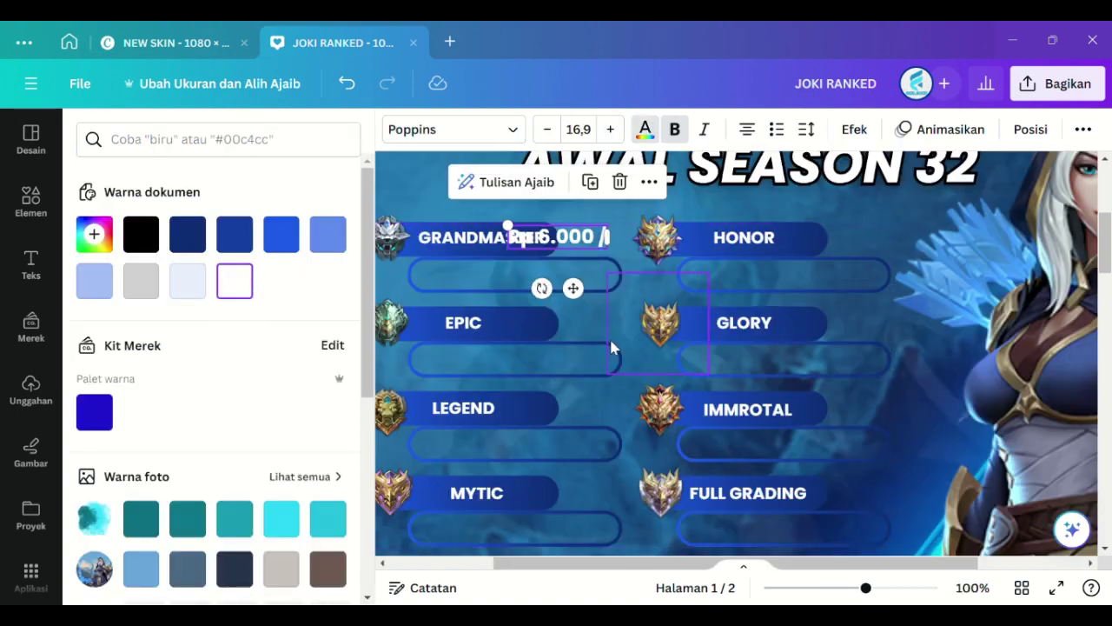
Step: Place the Rp 6.000 / price inside the outline below GRANDMASTER and enlarge it to about size 18.9
{"action": "left_click_drag", "start_coordinate": [578, 292], "coordinate": [501, 335]}
{"action": "left_click_drag", "start_coordinate": [866, 588], "coordinate": [886, 587]}
{"action": "left_click_drag", "start_coordinate": [802, 565], "coordinate": [643, 565]}
{"action": "scroll", "coordinate": [687, 426], "scroll_direction": "up", "scroll_amount": 2}
{"action": "left_click_drag", "start_coordinate": [698, 425], "coordinate": [697, 419]}
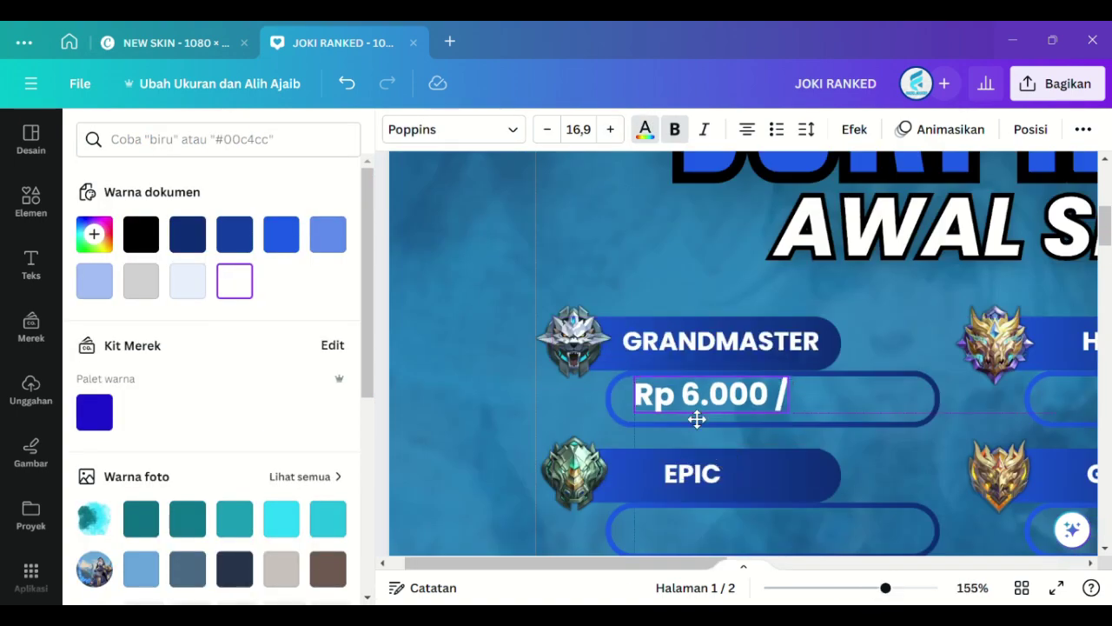
{"action": "left_click_drag", "start_coordinate": [799, 393], "coordinate": [824, 387]}
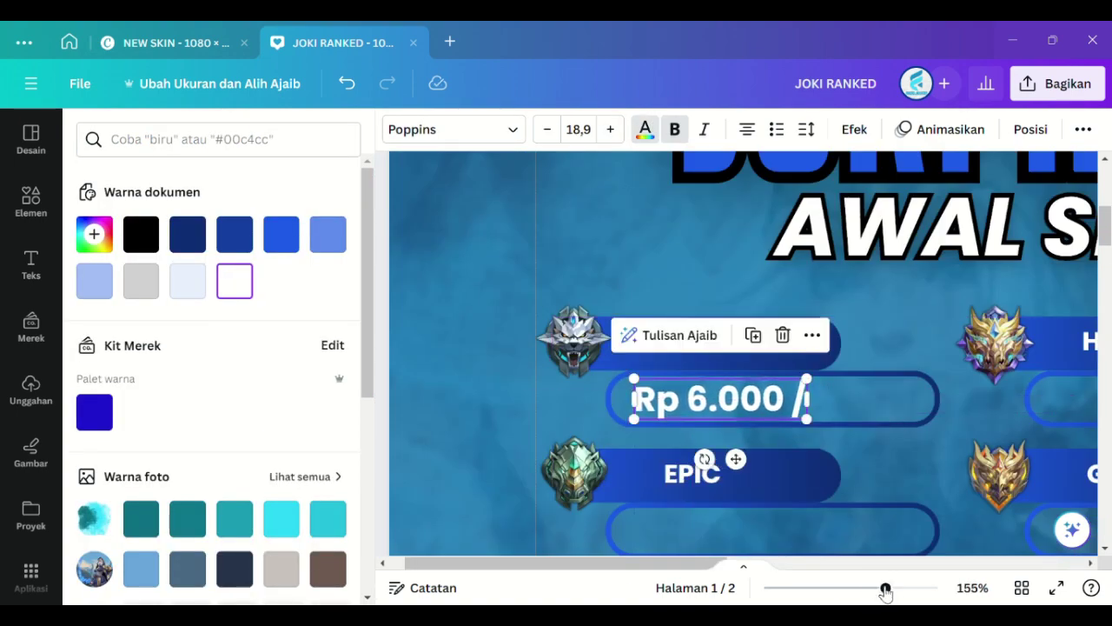
Step: Duplicate the GRANDMASTER price into the outline below HONOR and change it to Rp 14.000 /
{"action": "left_click_drag", "start_coordinate": [885, 589], "coordinate": [875, 588]}
{"action": "key", "text": "ctrl+d"}
{"action": "left_click_drag", "start_coordinate": [726, 474], "coordinate": [1046, 458]}
{"action": "scroll", "coordinate": [782, 463], "scroll_direction": "right", "scroll_amount": 5}
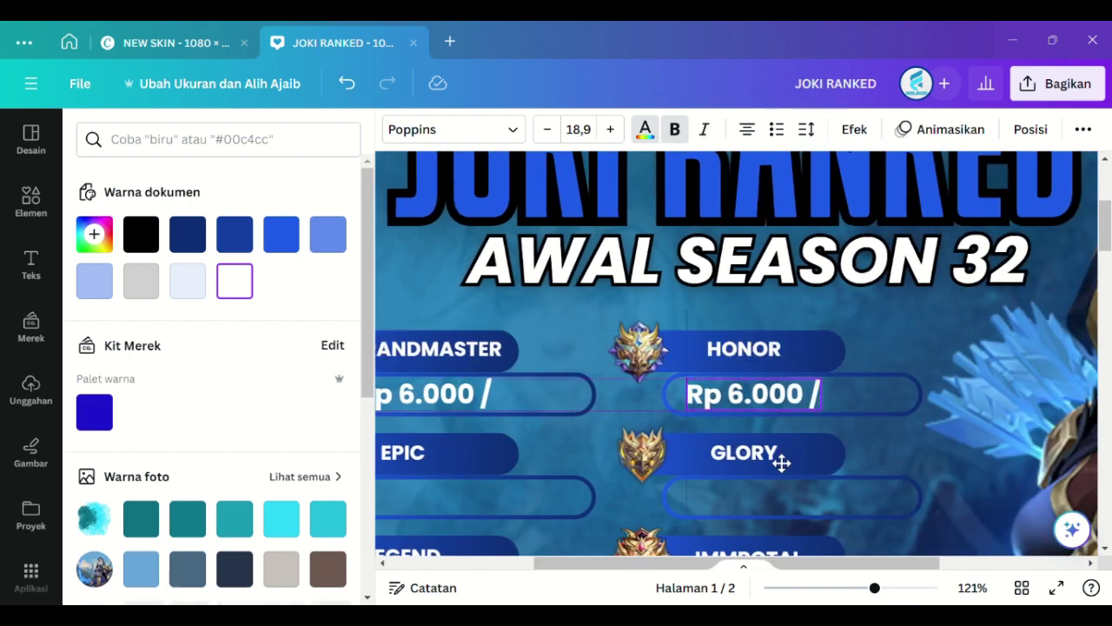
{"action": "double_click", "coordinate": [739, 396]}
{"action": "type", "text": "14"}
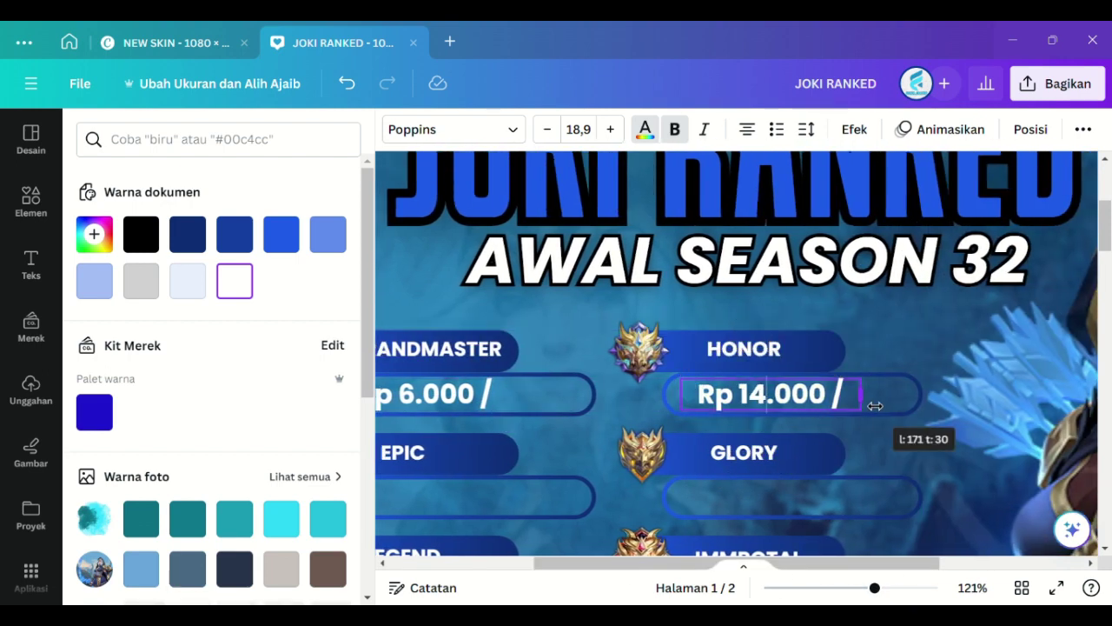
Step: Fill the outline below EPIC with Rp 7.000 / and the one below GLORY with Rp 18.000 / using copies of the price text
{"action": "key", "text": "ctrl+d"}
{"action": "left_click_drag", "start_coordinate": [804, 470], "coordinate": [463, 559]}
{"action": "scroll", "coordinate": [487, 538], "scroll_direction": "down", "scroll_amount": 2}
{"action": "left_click_drag", "start_coordinate": [573, 565], "coordinate": [454, 566]}
{"action": "left_click_drag", "start_coordinate": [633, 346], "coordinate": [972, 324]}
{"action": "left_click", "coordinate": [644, 332]}
{"action": "key", "text": "Escape"}
{"action": "key", "text": "ctrl+d"}
{"action": "scroll", "coordinate": [956, 324], "scroll_direction": "down", "scroll_amount": 1}
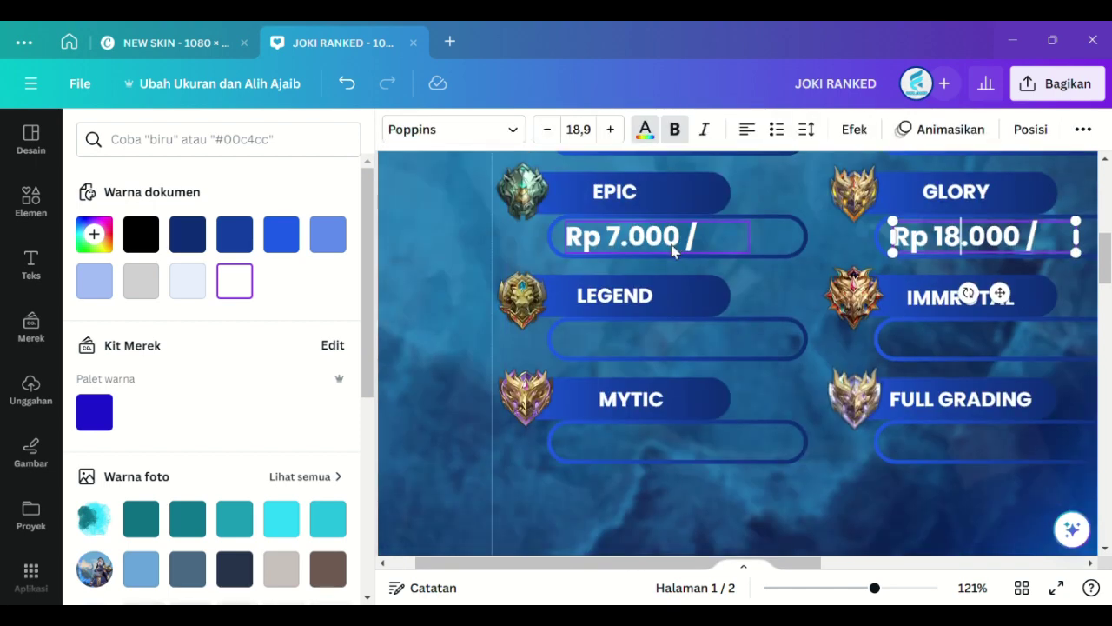
Step: Copy the EPIC price into the outline below LEGEND and reduce its text size to 17.9
{"action": "left_click_drag", "start_coordinate": [670, 245], "coordinate": [673, 350]}
{"action": "left_click", "coordinate": [636, 386]}
{"action": "left_click", "coordinate": [693, 344]}
{"action": "left_click_drag", "start_coordinate": [875, 588], "coordinate": [886, 589]}
{"action": "left_click_drag", "start_coordinate": [595, 352], "coordinate": [592, 354]}
{"action": "left_click", "coordinate": [650, 394]}
{"action": "left_click", "coordinate": [900, 589]}
{"action": "left_click_drag", "start_coordinate": [488, 316], "coordinate": [494, 316]}
{"action": "left_click", "coordinate": [549, 132]}
Step: Change the price below LEGEND to Rp 8.000 /
{"action": "left_click", "coordinate": [537, 332]}
{"action": "left_click", "coordinate": [537, 331]}
{"action": "key", "text": "BackSpace"}
{"action": "type", "text": "8"}
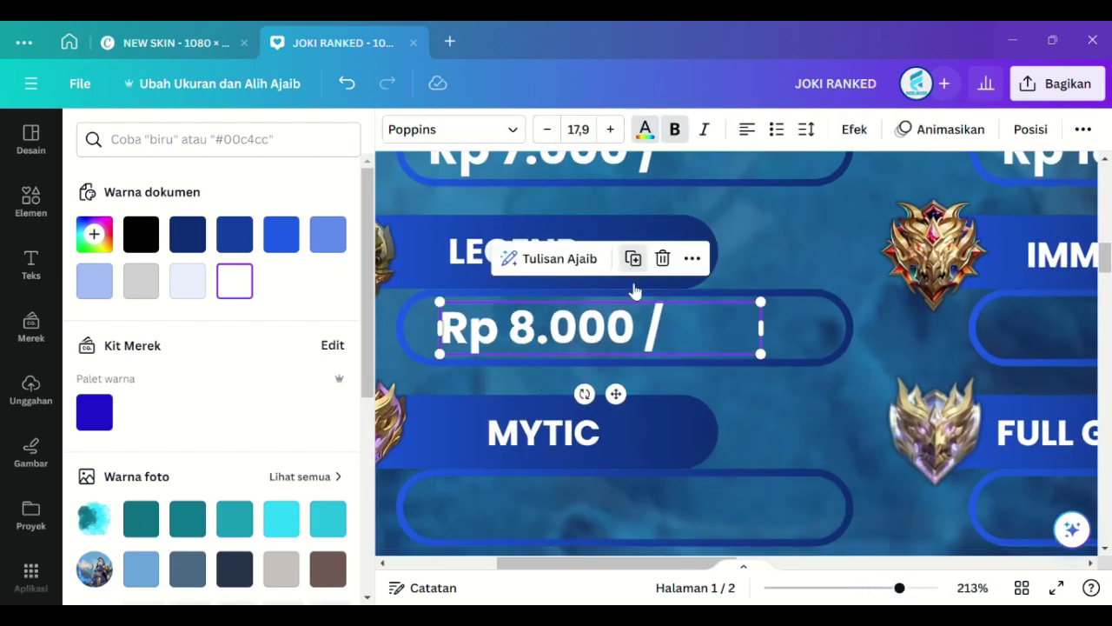
Step: Copy the LEGEND price below IMMROTAL as Rp 25.000 / and into the outline below MYTIC as Rp 12.000 /
{"action": "left_click", "coordinate": [634, 261]}
{"action": "scroll", "coordinate": [608, 322], "scroll_direction": "right", "scroll_amount": 4}
{"action": "left_click_drag", "start_coordinate": [439, 365], "coordinate": [726, 352]}
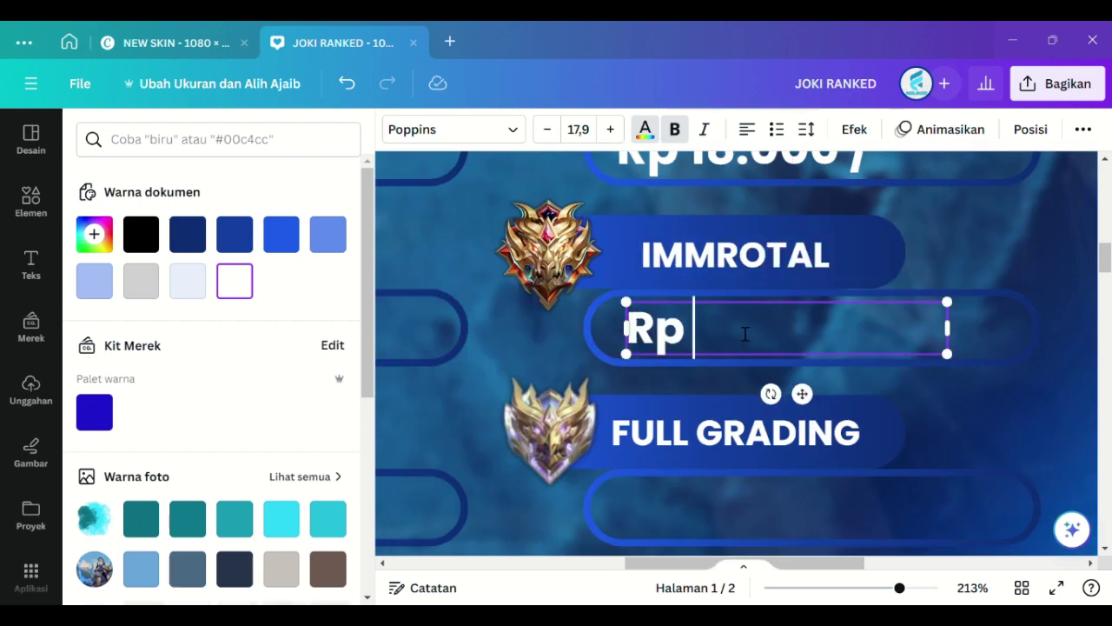
{"action": "left_click_drag", "start_coordinate": [664, 571], "coordinate": [500, 571]}
{"action": "left_click", "coordinate": [686, 330]}
{"action": "left_click", "coordinate": [743, 260]}
{"action": "left_click_drag", "start_coordinate": [695, 347], "coordinate": [680, 508]}
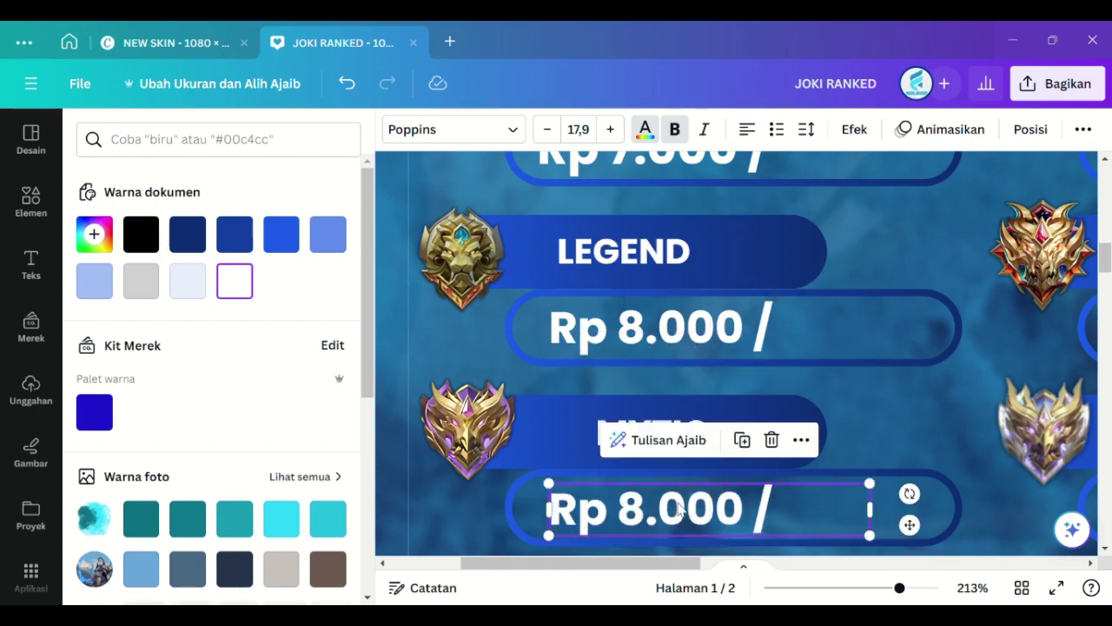
Step: Duplicate the IMMROTAL price into the outline below FULL GRADING and change it to Rp 150.000 /
{"action": "scroll", "coordinate": [515, 578], "scroll_direction": "right", "scroll_amount": 5}
{"action": "left_click", "coordinate": [808, 326]}
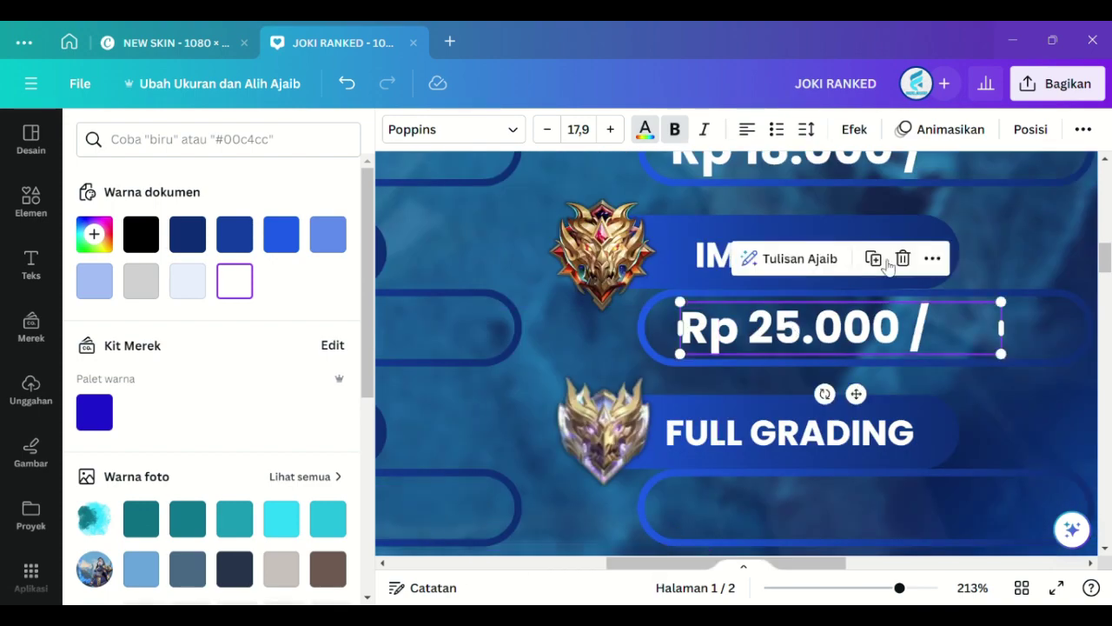
{"action": "key", "text": "ctrl+d"}
{"action": "left_click_drag", "start_coordinate": [841, 343], "coordinate": [841, 497]}
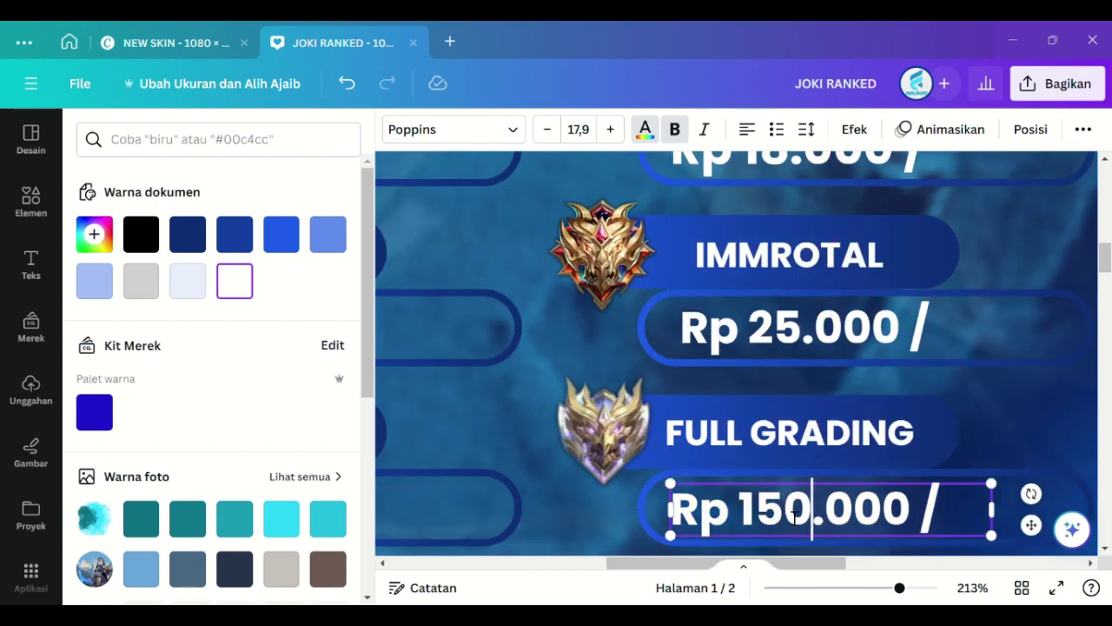
{"action": "left_click", "coordinate": [621, 444]}
{"action": "left_click_drag", "start_coordinate": [846, 590], "coordinate": [812, 588]}
{"action": "left_click", "coordinate": [508, 418]}
Step: Select the rank name and price text layers together and group them
{"action": "left_click", "coordinate": [37, 201]}
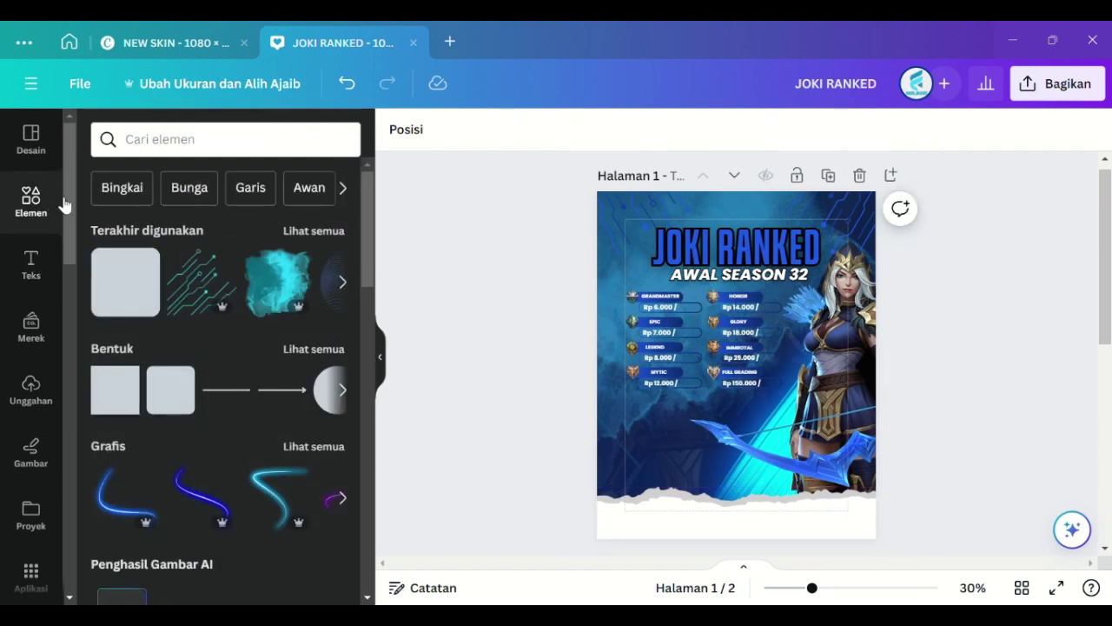
{"action": "left_click", "coordinate": [422, 130]}
{"action": "scroll", "coordinate": [347, 331], "scroll_direction": "up", "scroll_amount": 2}
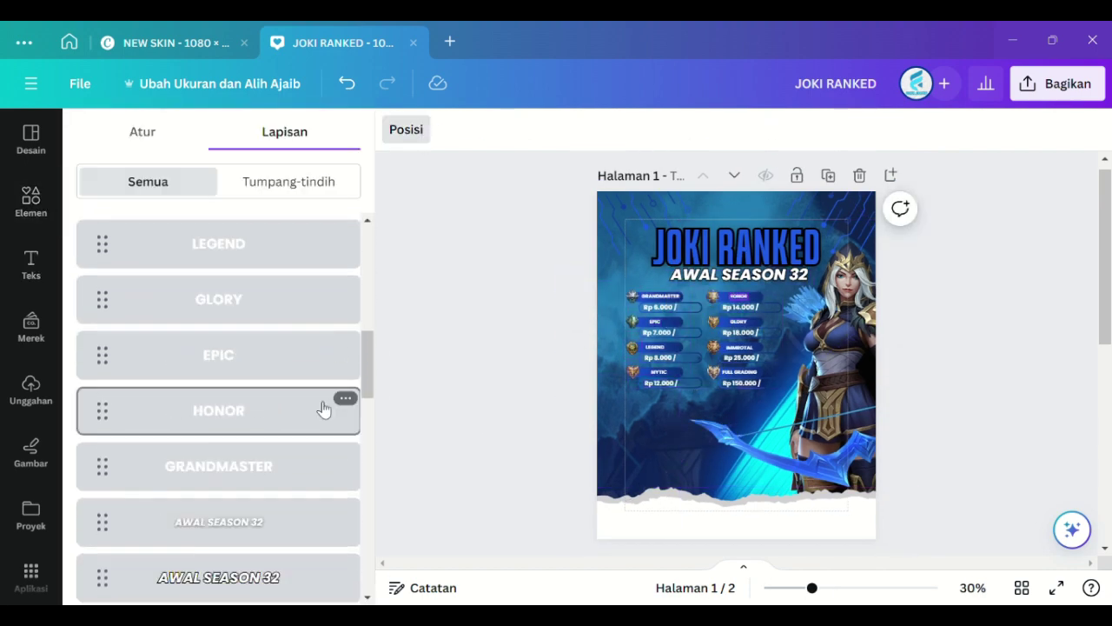
{"action": "left_click", "coordinate": [325, 467]}
{"action": "left_click_drag", "start_coordinate": [367, 364], "coordinate": [373, 415]}
{"action": "left_click", "coordinate": [308, 247]}
{"action": "left_click", "coordinate": [308, 296], "text": "shift"}
{"action": "scroll", "coordinate": [308, 295], "scroll_direction": "up", "scroll_amount": 3}
{"action": "left_click", "coordinate": [556, 333]}
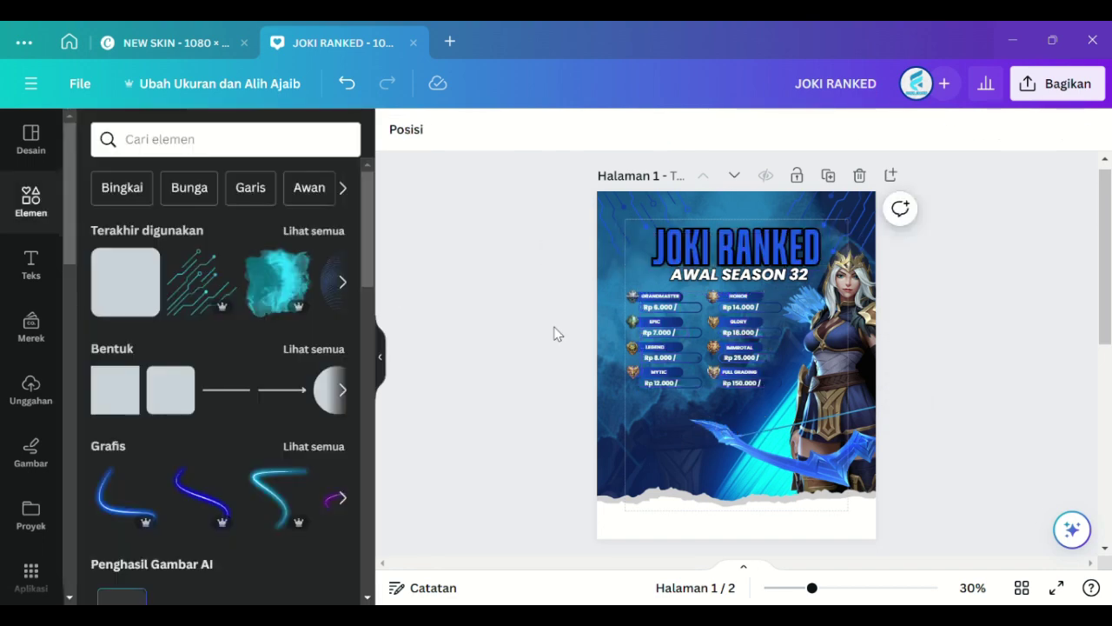
Step: Search the elements library for bintang
{"action": "left_click", "coordinate": [310, 136]}
{"action": "type", "text": "bintang"}
{"action": "key", "text": "Return"}
{"action": "left_click_drag", "start_coordinate": [205, 539], "coordinate": [648, 286]}
{"action": "left_click_drag", "start_coordinate": [812, 588], "coordinate": [848, 592]}
{"action": "left_click", "coordinate": [608, 167]}
{"action": "left_click_drag", "start_coordinate": [527, 175], "coordinate": [629, 261]}
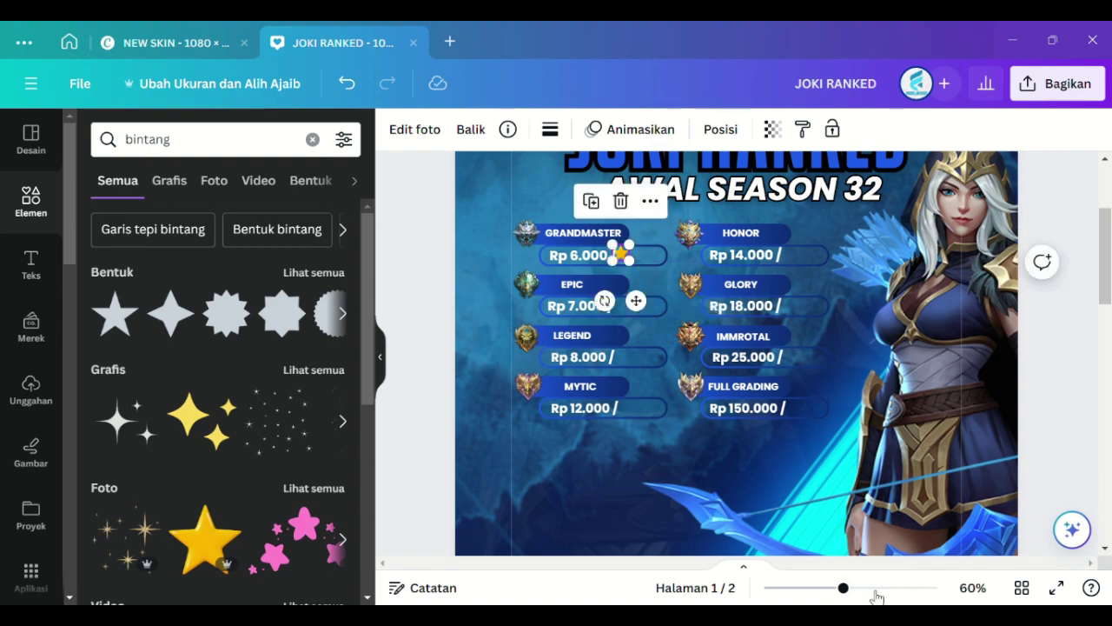
{"action": "left_click", "coordinate": [869, 588]}
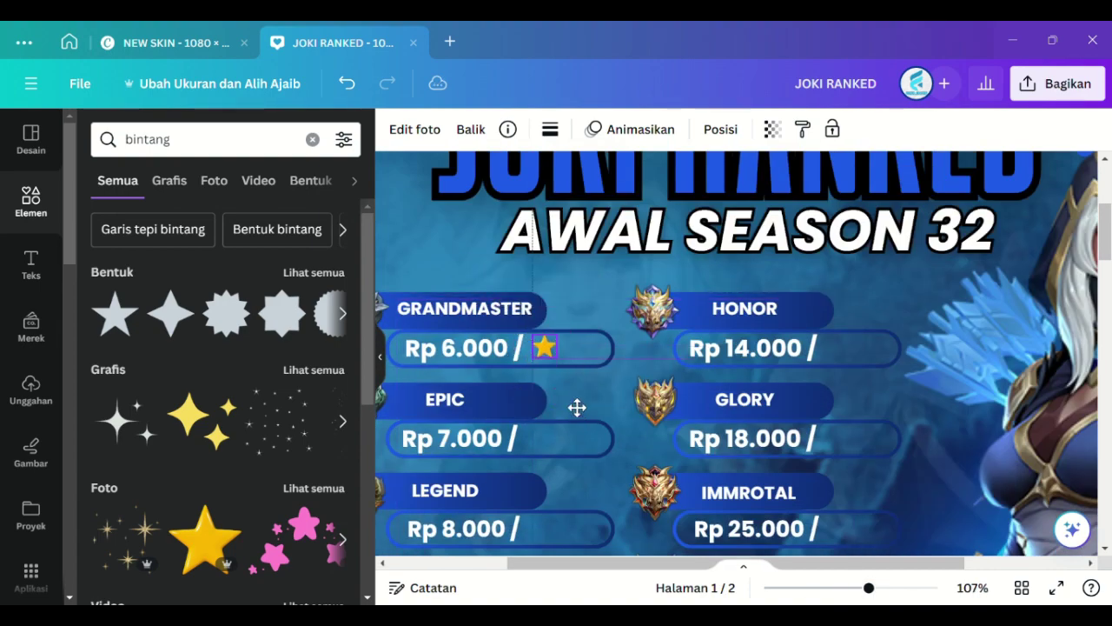
{"action": "key", "text": "Delete"}
Step: Insert the glossy gold star from the bintang photo results and scale it down on the poster
{"action": "left_click", "coordinate": [314, 370]}
{"action": "scroll", "coordinate": [258, 398], "scroll_direction": "down", "scroll_amount": 5}
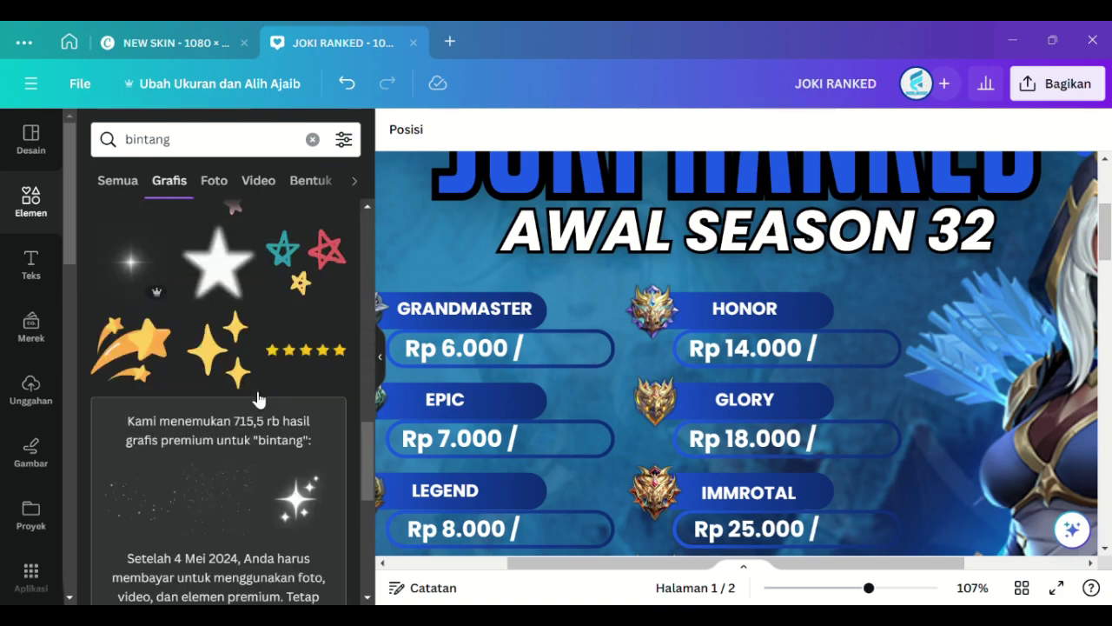
{"action": "scroll", "coordinate": [256, 391], "scroll_direction": "down", "scroll_amount": 10}
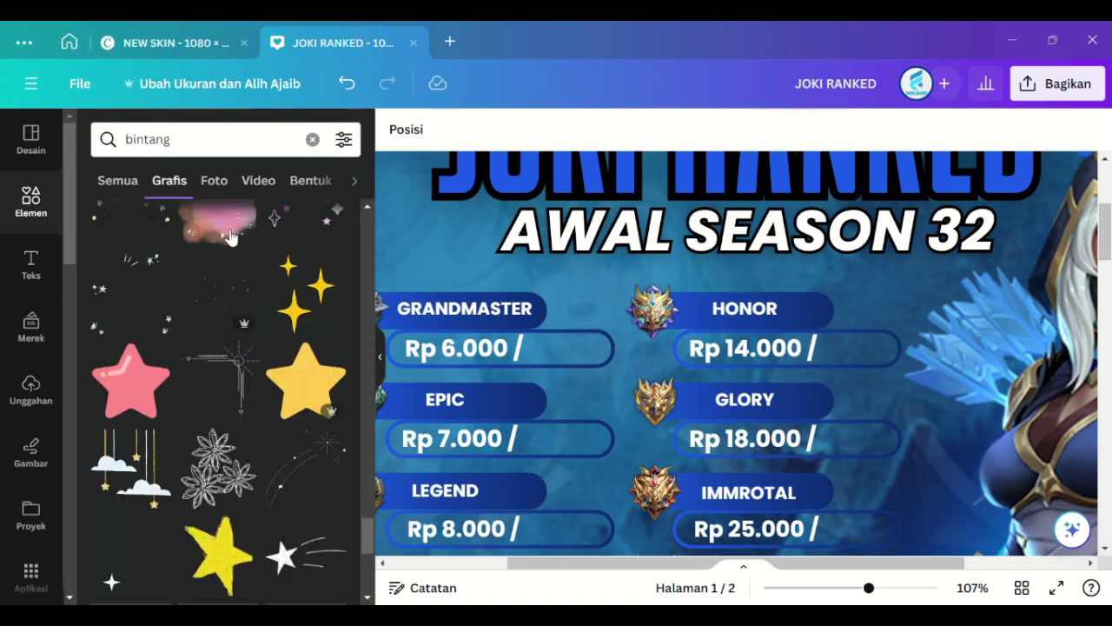
{"action": "left_click", "coordinate": [214, 181]}
{"action": "left_click", "coordinate": [289, 323]}
{"action": "scroll", "coordinate": [549, 377], "scroll_direction": "down", "scroll_amount": 1}
{"action": "left_click_drag", "start_coordinate": [667, 448], "coordinate": [581, 414]}
{"action": "key", "text": "ctrl+z"}
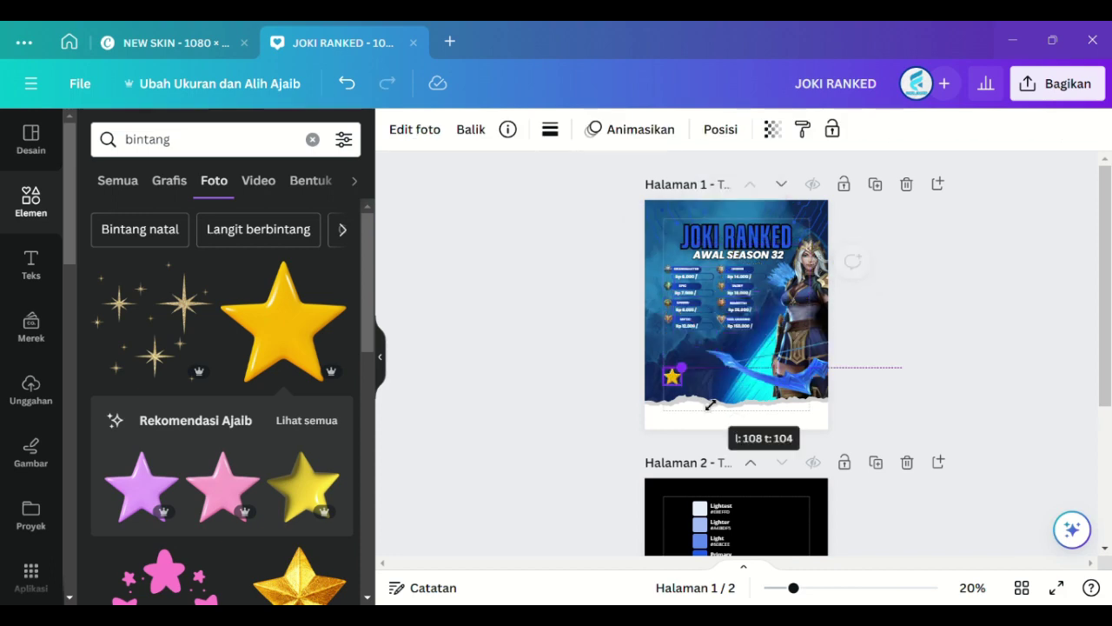
Step: Fit the small star after the Rp 6.000 / price and add copies after Rp 14.000 / and Rp 7.000 /
{"action": "scroll", "coordinate": [522, 315], "scroll_direction": "up", "scroll_amount": 6}
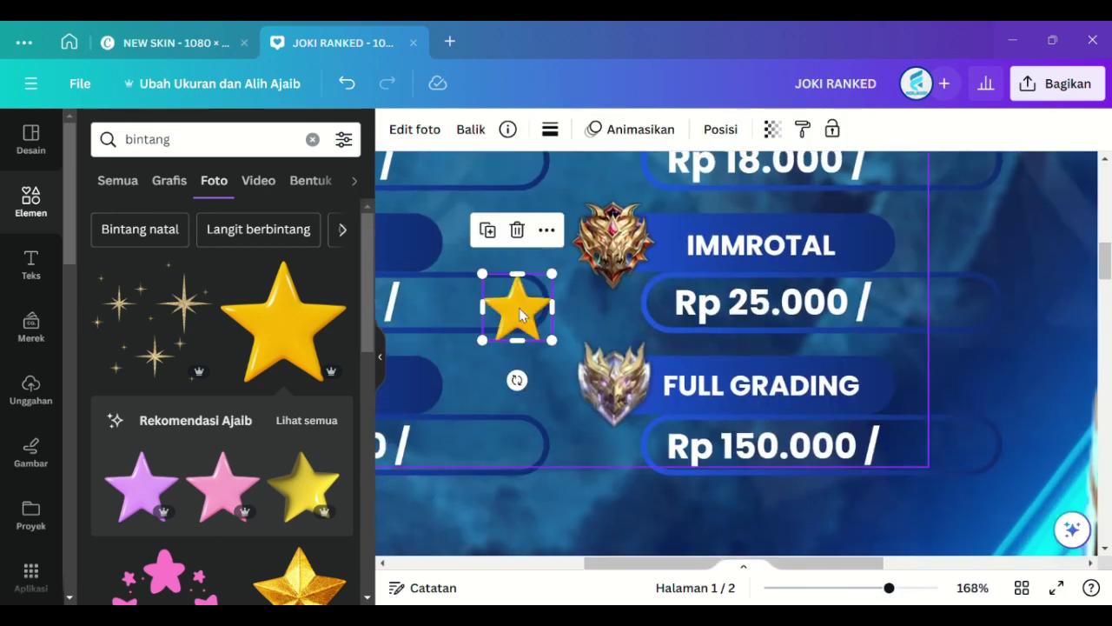
{"action": "left_click_drag", "start_coordinate": [519, 314], "coordinate": [471, 216]}
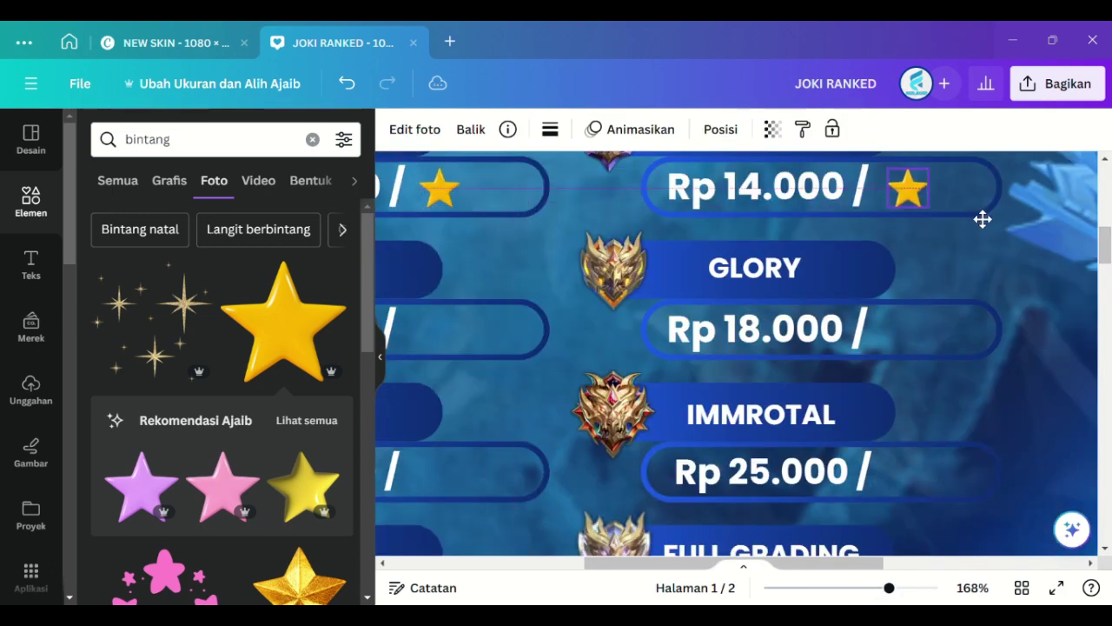
{"action": "scroll", "coordinate": [886, 481], "scroll_direction": "down", "scroll_amount": 5}
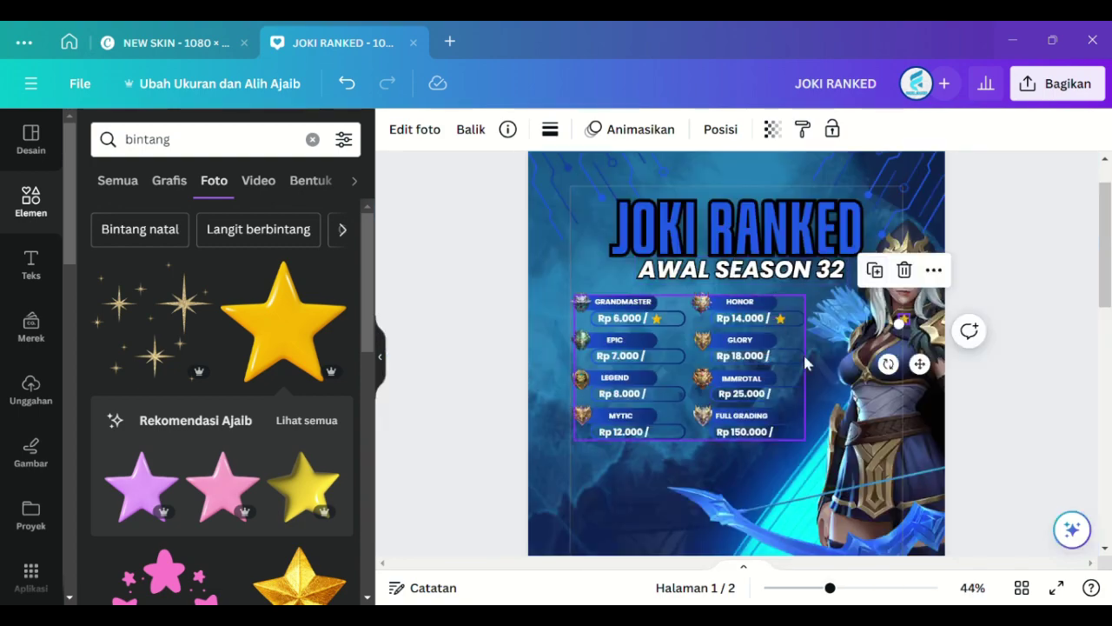
{"action": "scroll", "coordinate": [676, 416], "scroll_direction": "up", "scroll_amount": 3}
{"action": "scroll", "coordinate": [573, 356], "scroll_direction": "up", "scroll_amount": 3}
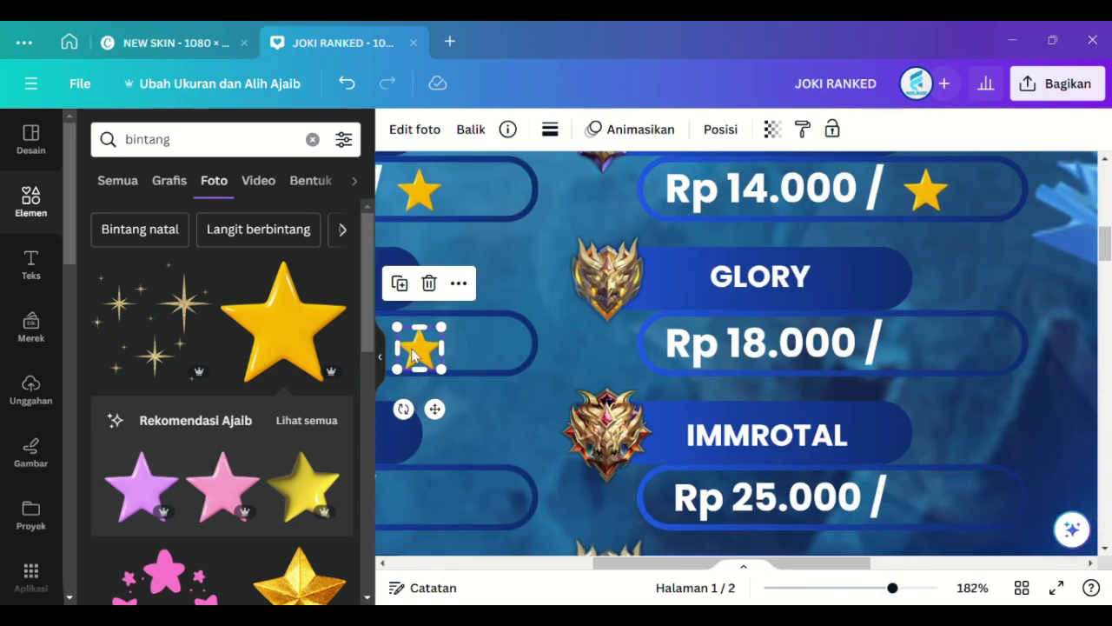
Step: Duplicate the star and align the copy after the Rp 18.000 / price below GLORY
{"action": "left_click", "coordinate": [546, 279]}
{"action": "left_click_drag", "start_coordinate": [892, 589], "coordinate": [831, 589]}
{"action": "left_click_drag", "start_coordinate": [516, 402], "coordinate": [783, 363]}
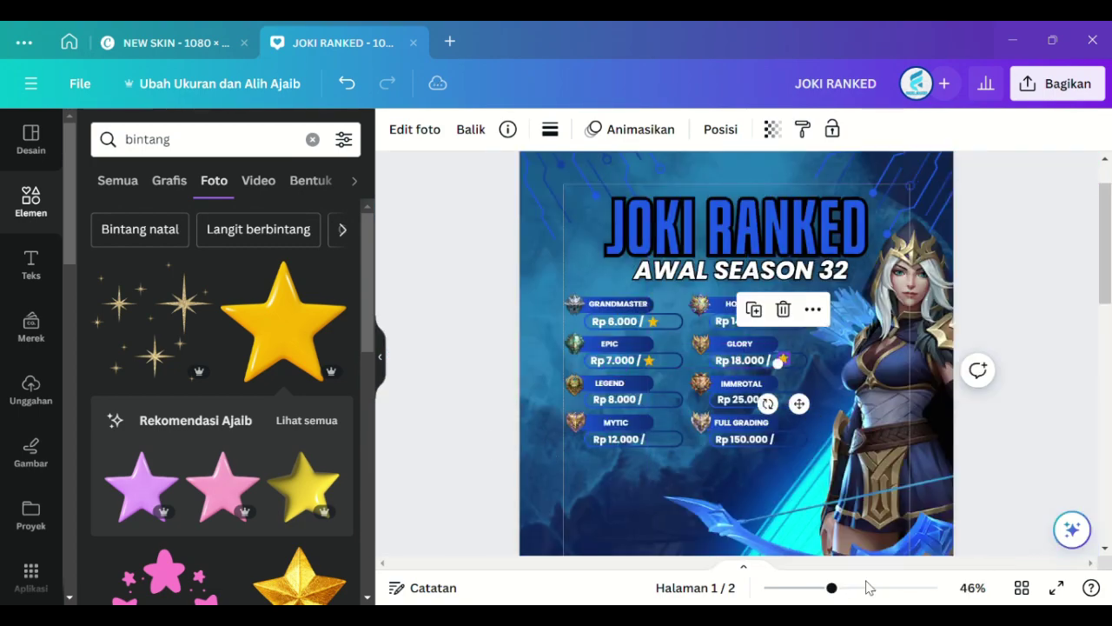
{"action": "left_click_drag", "start_coordinate": [831, 589], "coordinate": [891, 589]}
{"action": "left_click_drag", "start_coordinate": [922, 341], "coordinate": [926, 342]}
Step: Add star copies after the Rp 25.000 / price below IMMROTAL and the Rp 8.000 / price below LEGEND
{"action": "left_click_drag", "start_coordinate": [891, 588], "coordinate": [844, 590]}
{"action": "left_click", "coordinate": [758, 312]}
{"action": "left_click_drag", "start_coordinate": [947, 361], "coordinate": [787, 406]}
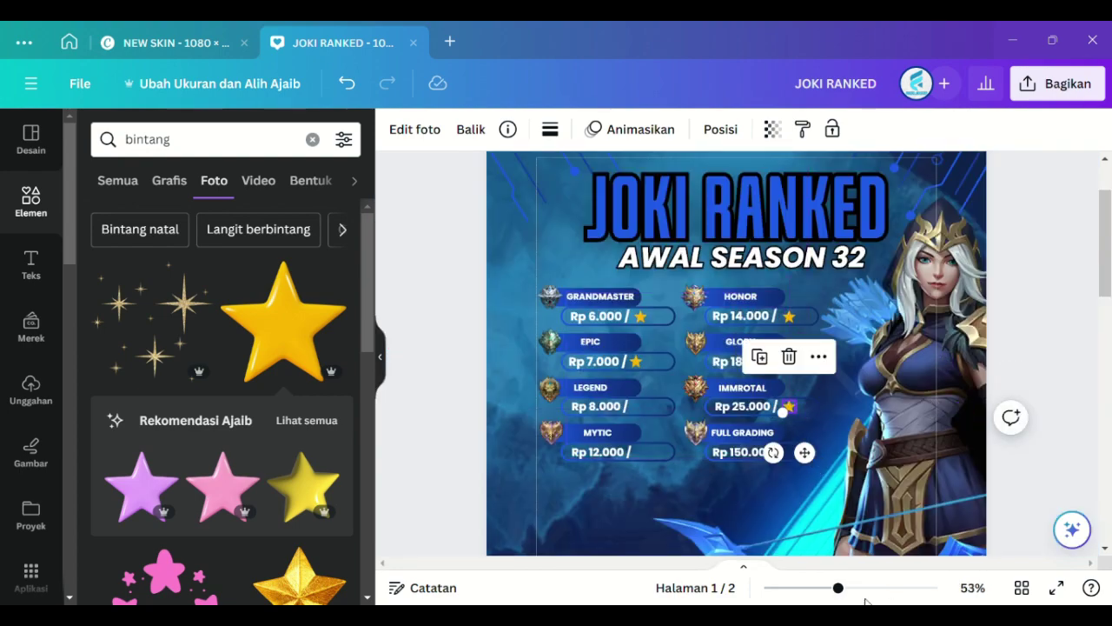
{"action": "scroll", "coordinate": [782, 400], "scroll_direction": "up", "scroll_amount": 3}
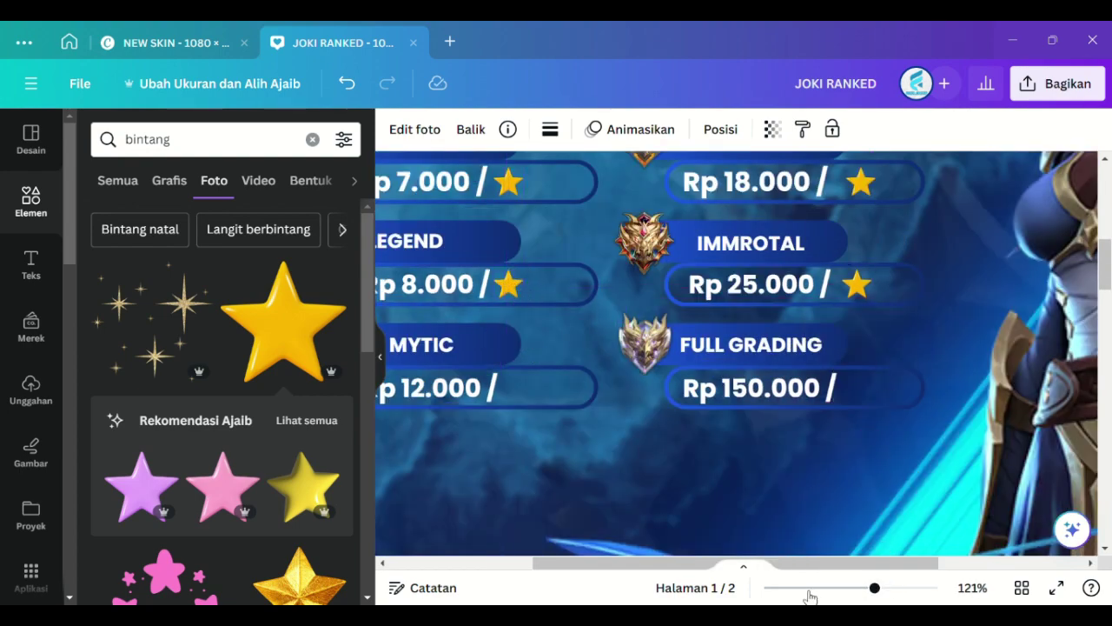
Step: Duplicate the star and place the copy after the Rp 12.000 / price below MYTIC
{"action": "left_click", "coordinate": [804, 589]}
{"action": "left_click", "coordinate": [730, 291]}
{"action": "left_click_drag", "start_coordinate": [758, 356], "coordinate": [690, 356]}
{"action": "left_click_drag", "start_coordinate": [803, 589], "coordinate": [879, 588]}
{"action": "scroll", "coordinate": [514, 367], "scroll_direction": "down", "scroll_amount": 5, "text": "ctrl"}
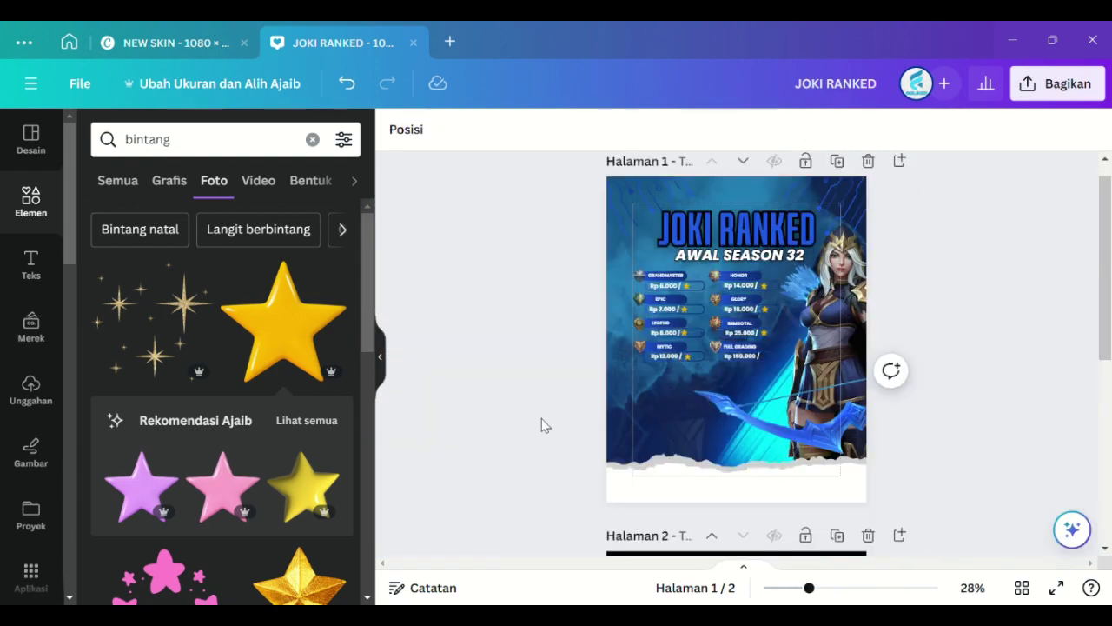
{"action": "scroll", "coordinate": [542, 425], "scroll_direction": "up", "scroll_amount": 5, "text": "ctrl"}
{"action": "scroll", "coordinate": [522, 369], "scroll_direction": "up", "scroll_amount": 2}
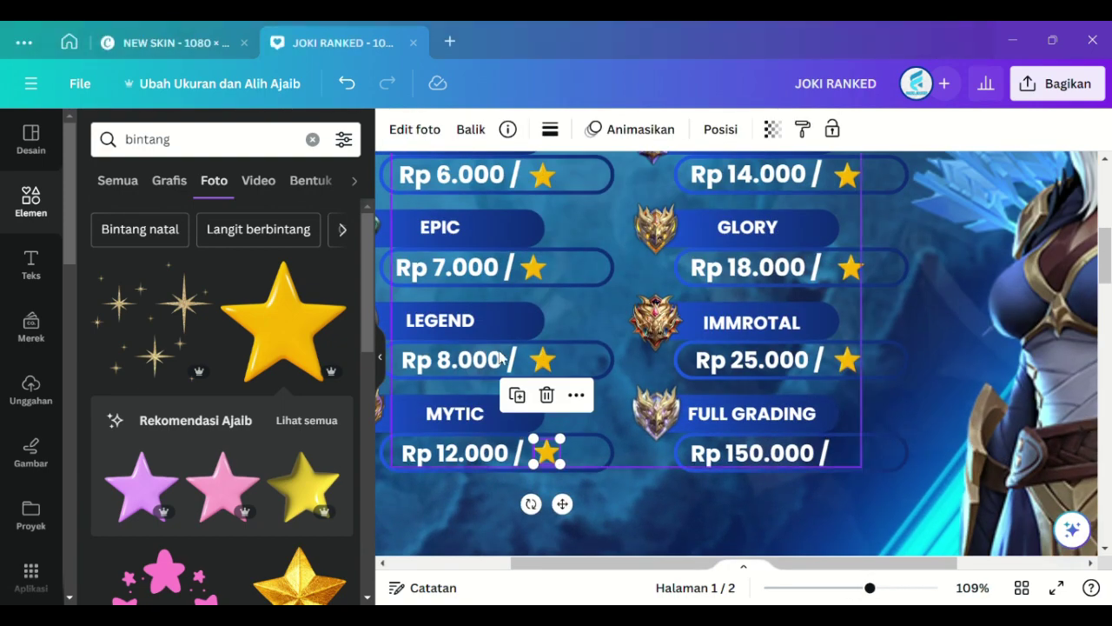
{"action": "scroll", "coordinate": [552, 282], "scroll_direction": "down", "scroll_amount": 1}
{"action": "scroll", "coordinate": [547, 304], "scroll_direction": "down", "scroll_amount": 5, "text": "ctrl"}
{"action": "left_click", "coordinate": [529, 421]}
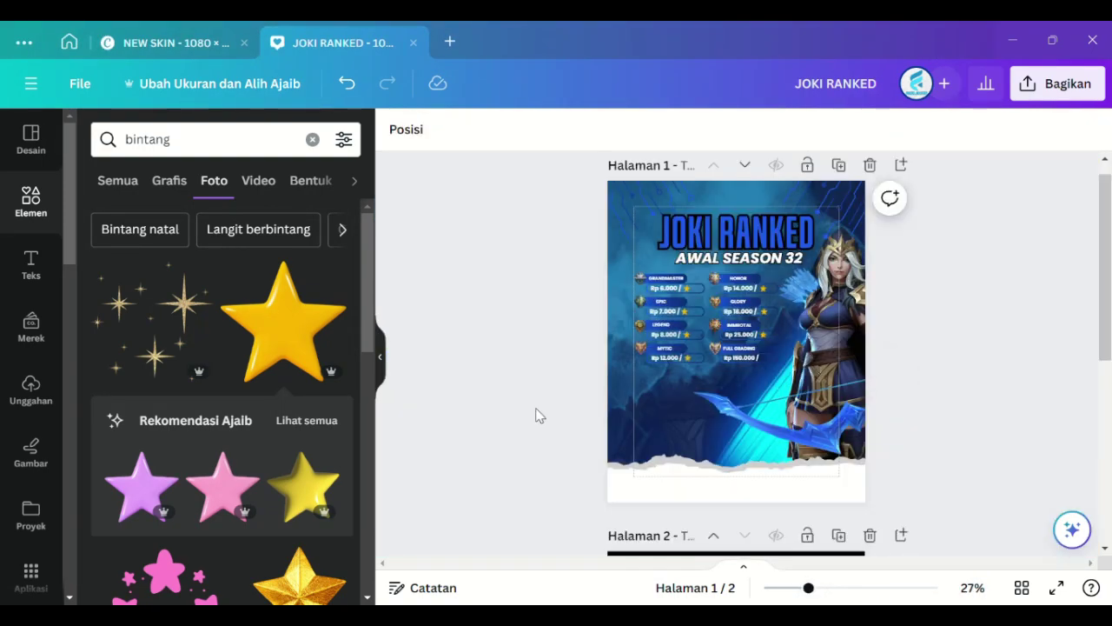
Step: Select the grouped price outlines through the layer list and set their border colour to white
{"action": "left_click", "coordinate": [687, 327]}
{"action": "left_click", "coordinate": [1031, 129]}
{"action": "scroll", "coordinate": [331, 351], "scroll_direction": "down", "scroll_amount": 10}
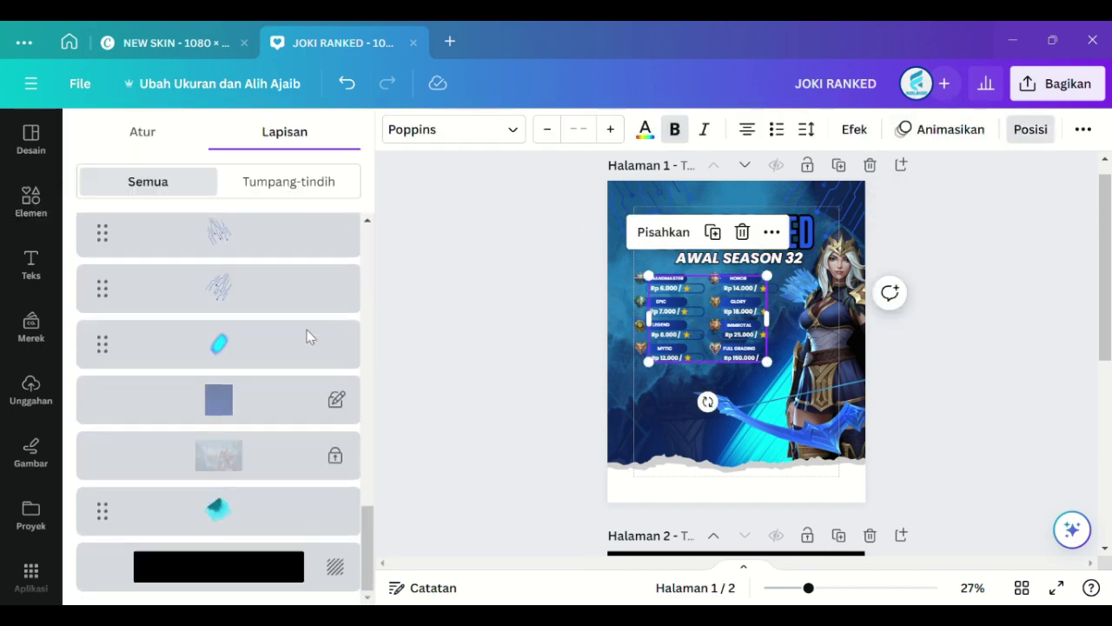
{"action": "left_click", "coordinate": [292, 422]}
{"action": "left_click", "coordinate": [425, 128]}
{"action": "left_click", "coordinate": [141, 235]}
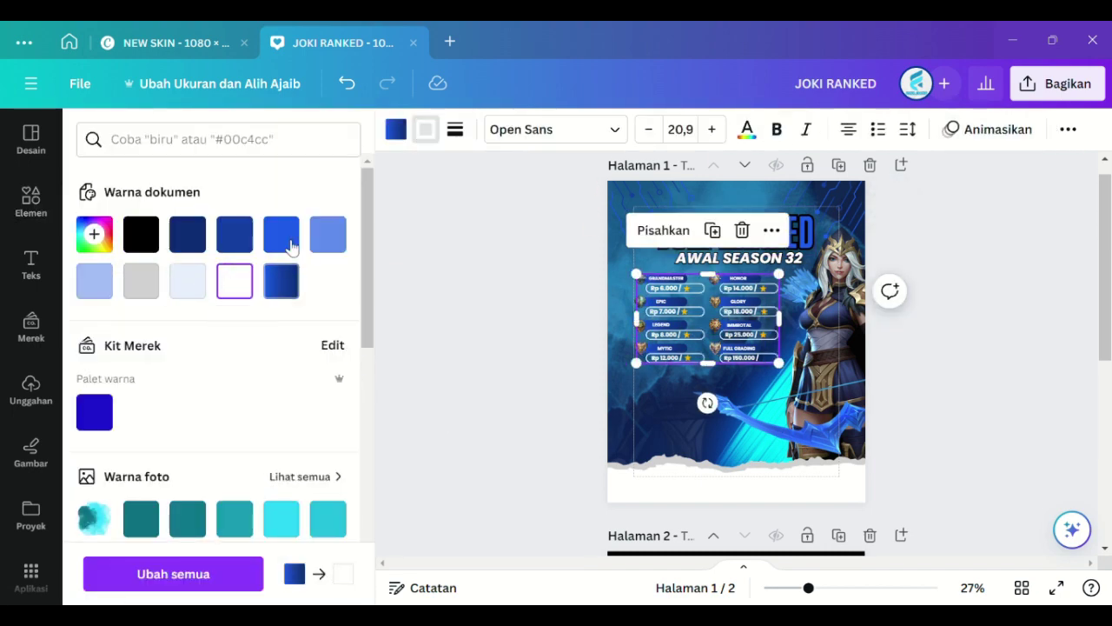
{"action": "left_click", "coordinate": [479, 335]}
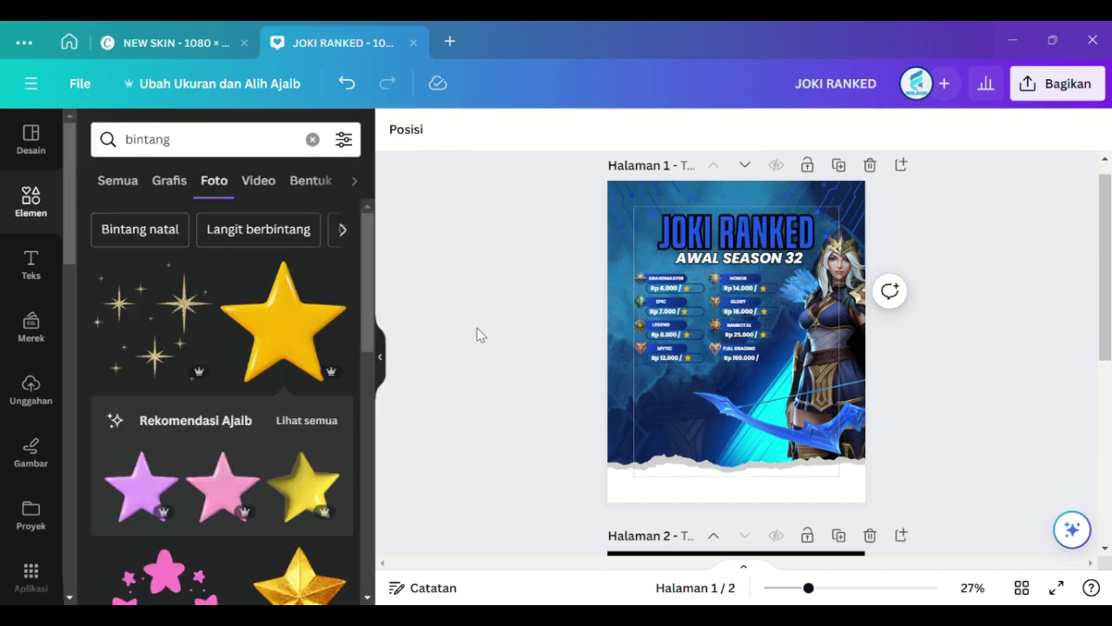
Step: Select the rank badges together with their name and price elements through the layer list and group them
{"action": "left_click", "coordinate": [406, 129]}
{"action": "scroll", "coordinate": [301, 313], "scroll_direction": "down", "scroll_amount": 5}
{"action": "left_click_drag", "start_coordinate": [301, 241], "coordinate": [278, 354]}
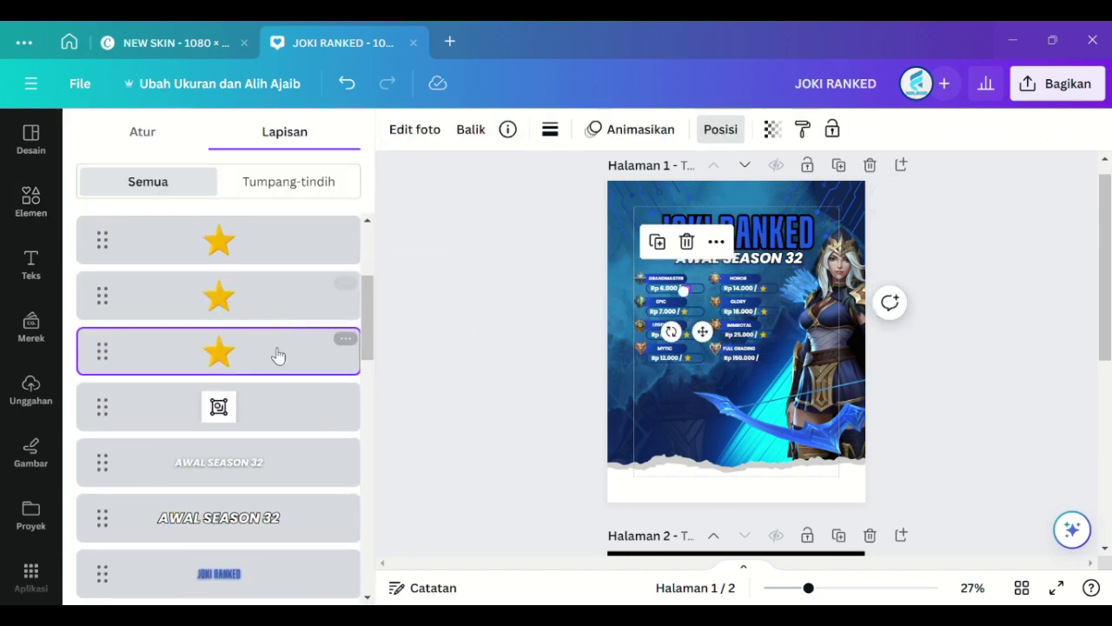
{"action": "scroll", "coordinate": [278, 355], "scroll_direction": "down", "scroll_amount": 5}
{"action": "scroll", "coordinate": [257, 465], "scroll_direction": "up", "scroll_amount": 3}
{"action": "left_click", "coordinate": [282, 344], "text": "shift"}
{"action": "left_click_drag", "start_coordinate": [366, 392], "coordinate": [369, 470]}
{"action": "left_click", "coordinate": [310, 425], "text": "shift"}
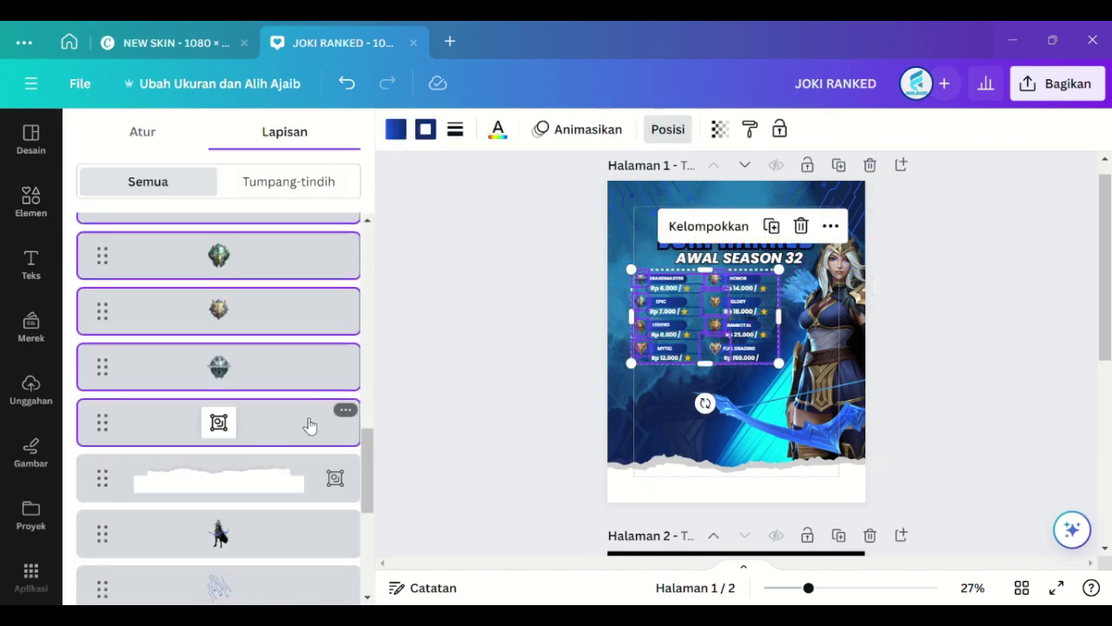
{"action": "key", "text": "ctrl+g"}
Step: Combine the badge group, the remaining price group and all the stars into one single group
{"action": "left_click_drag", "start_coordinate": [224, 482], "coordinate": [238, 519]}
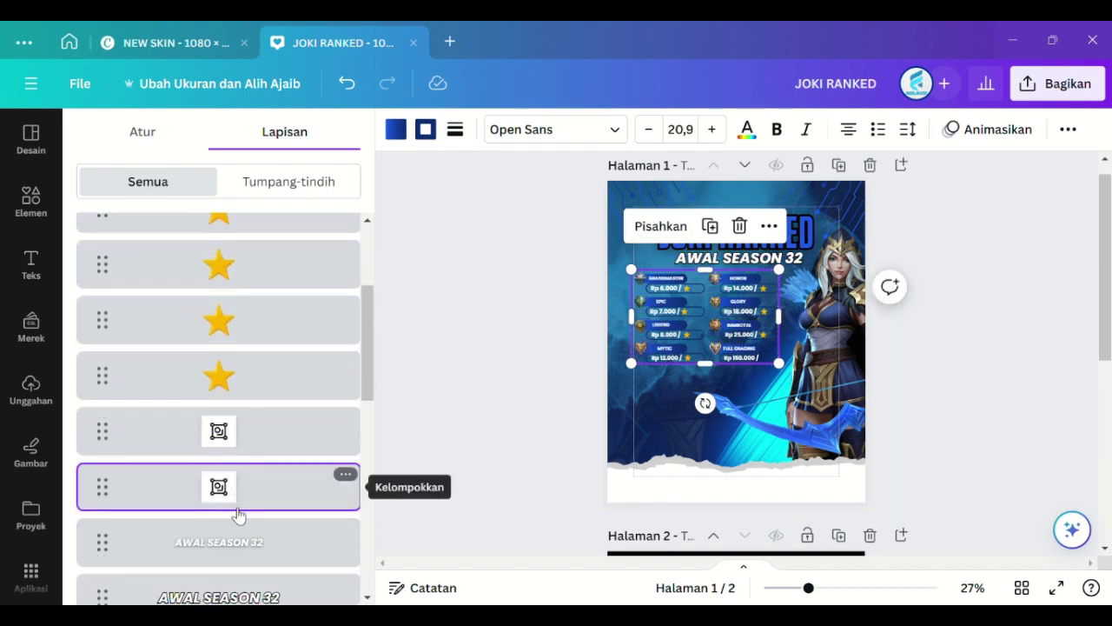
{"action": "left_click", "coordinate": [259, 434], "text": "shift"}
{"action": "left_click_drag", "start_coordinate": [367, 383], "coordinate": [370, 280]}
{"action": "key", "text": "ctrl+g"}
{"action": "left_click", "coordinate": [507, 293]}
{"action": "left_click", "coordinate": [715, 341]}
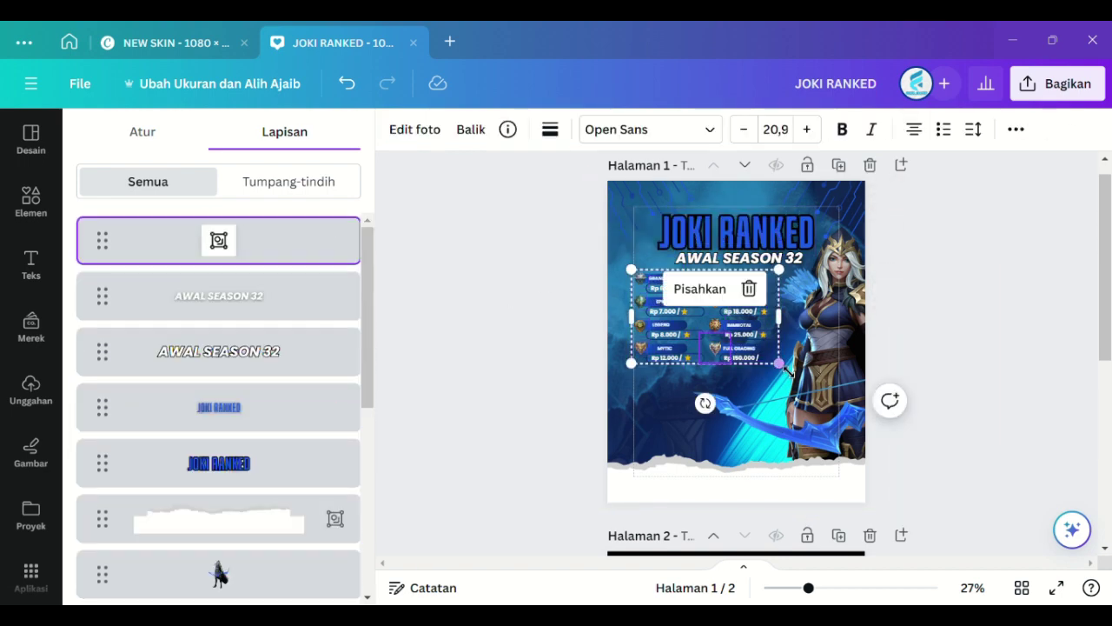
{"action": "left_click_drag", "start_coordinate": [715, 341], "coordinate": [716, 342]}
{"action": "left_click", "coordinate": [963, 371]}
{"action": "left_click", "coordinate": [347, 84]}
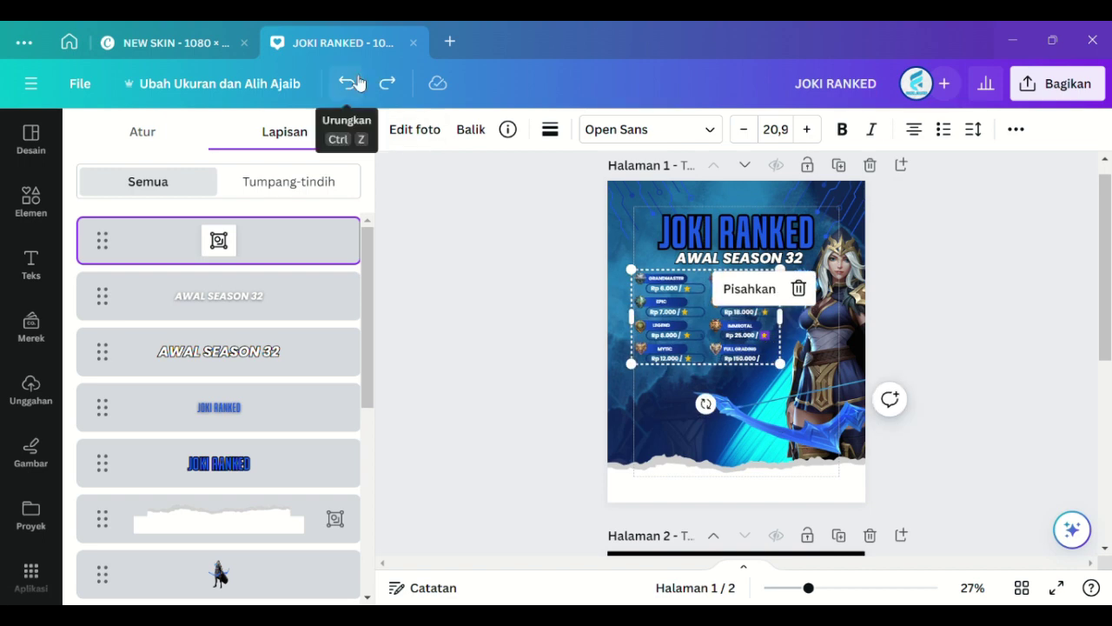
{"action": "left_click", "coordinate": [447, 238]}
{"action": "left_click", "coordinate": [840, 372]}
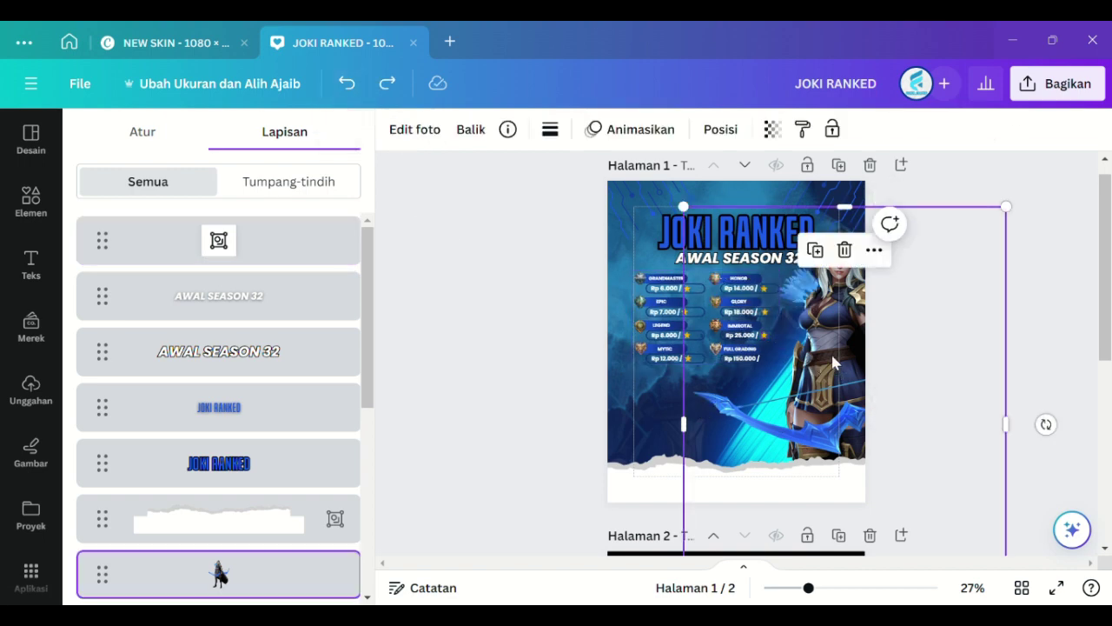
{"action": "left_click", "coordinate": [596, 357]}
{"action": "left_click_drag", "start_coordinate": [808, 588], "coordinate": [827, 589]}
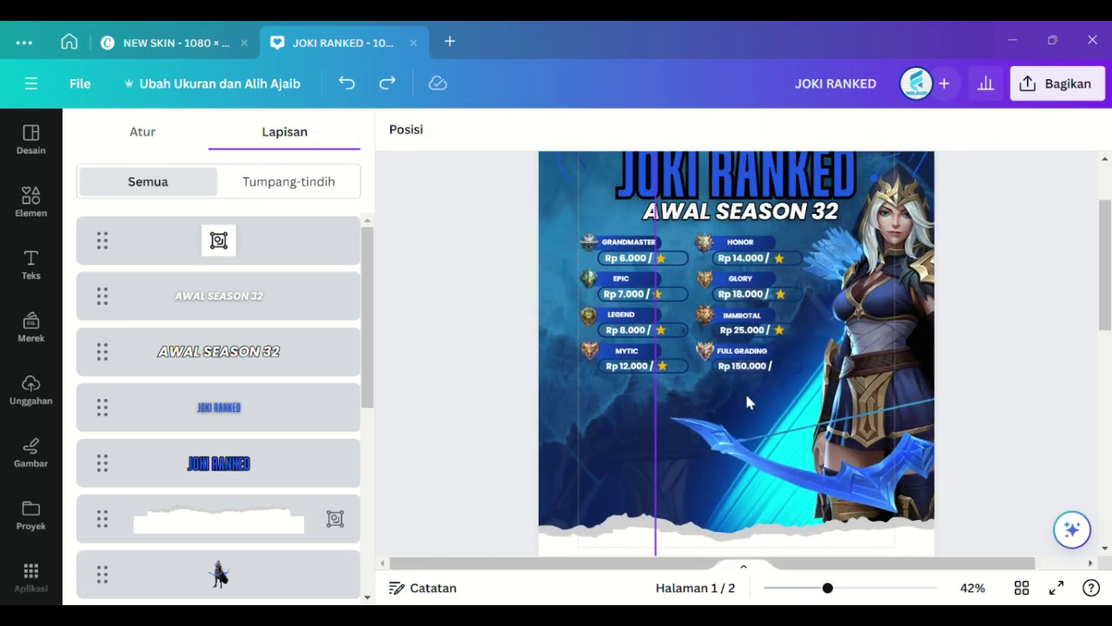
{"action": "left_click", "coordinate": [745, 402]}
{"action": "left_click", "coordinate": [523, 347]}
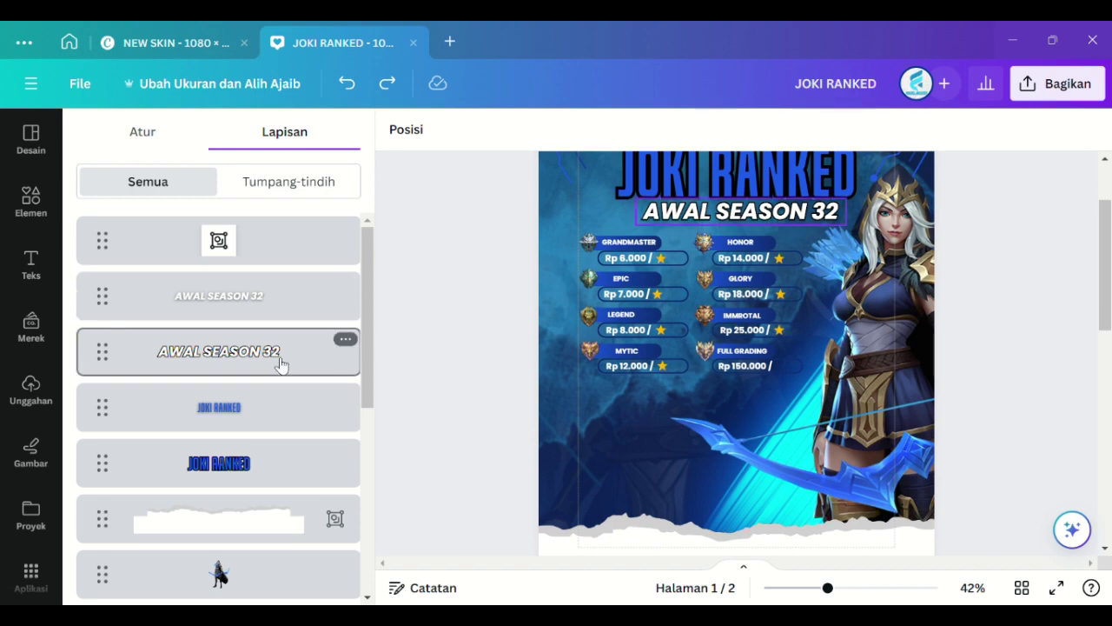
Step: Search the element library for "neon biru" and restrict the results to graphics
{"action": "scroll", "coordinate": [281, 365], "scroll_direction": "down", "scroll_amount": 3}
{"action": "scroll", "coordinate": [479, 390], "scroll_direction": "down", "scroll_amount": 3}
{"action": "scroll", "coordinate": [478, 385], "scroll_direction": "up", "scroll_amount": 1}
{"action": "left_click", "coordinate": [31, 201]}
{"action": "left_click", "coordinate": [206, 159]}
{"action": "type", "text": "neon biru"}
{"action": "key", "text": "Return"}
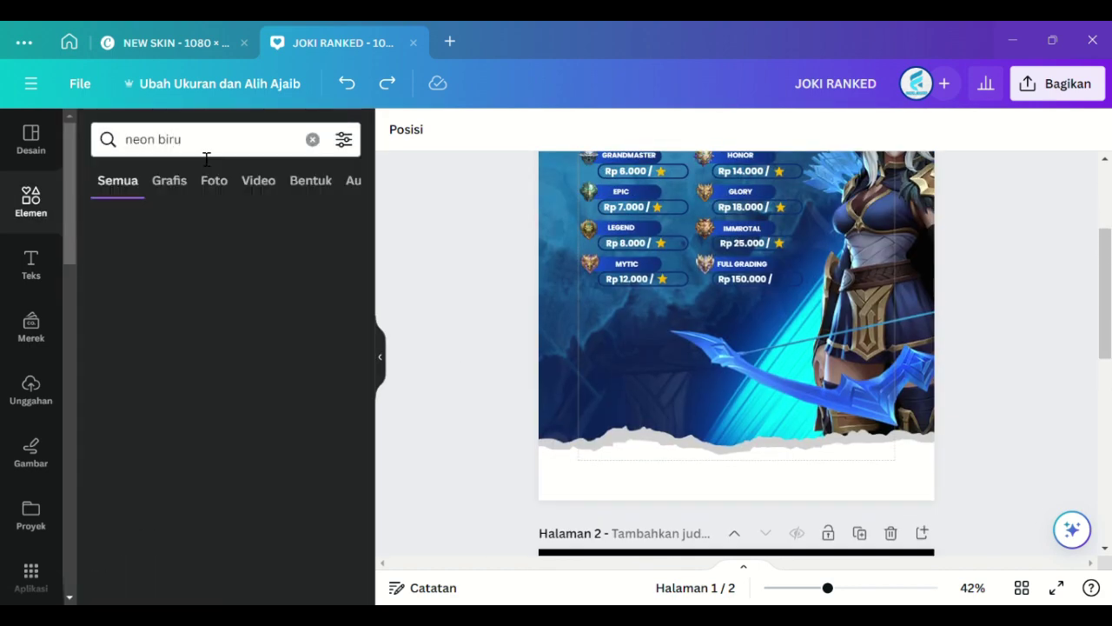
{"action": "left_click", "coordinate": [169, 180]}
Step: Add the blue neon dollar coins graphic, shrink it and place it below the MYTIC price, beside the bow
{"action": "scroll", "coordinate": [446, 392], "scroll_direction": "up", "scroll_amount": 3}
{"action": "scroll", "coordinate": [337, 415], "scroll_direction": "down", "scroll_amount": 5}
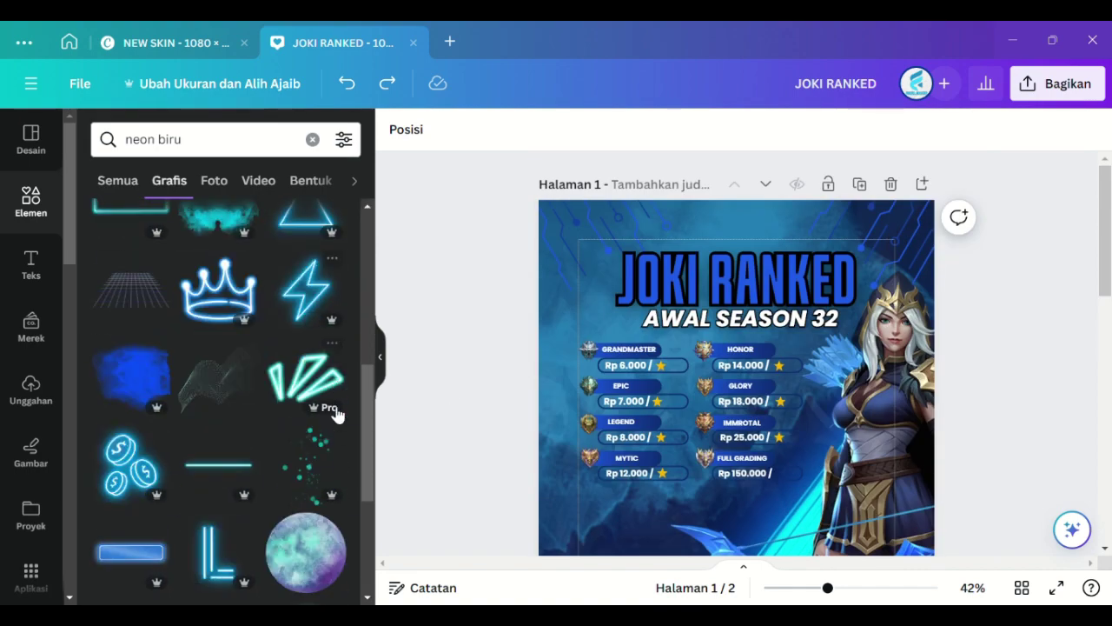
{"action": "scroll", "coordinate": [446, 394], "scroll_direction": "down", "scroll_amount": 2}
{"action": "left_click", "coordinate": [110, 460]}
{"action": "left_click_drag", "start_coordinate": [894, 432], "coordinate": [709, 247]}
{"action": "left_click_drag", "start_coordinate": [662, 221], "coordinate": [615, 418]}
{"action": "left_click", "coordinate": [483, 389]}
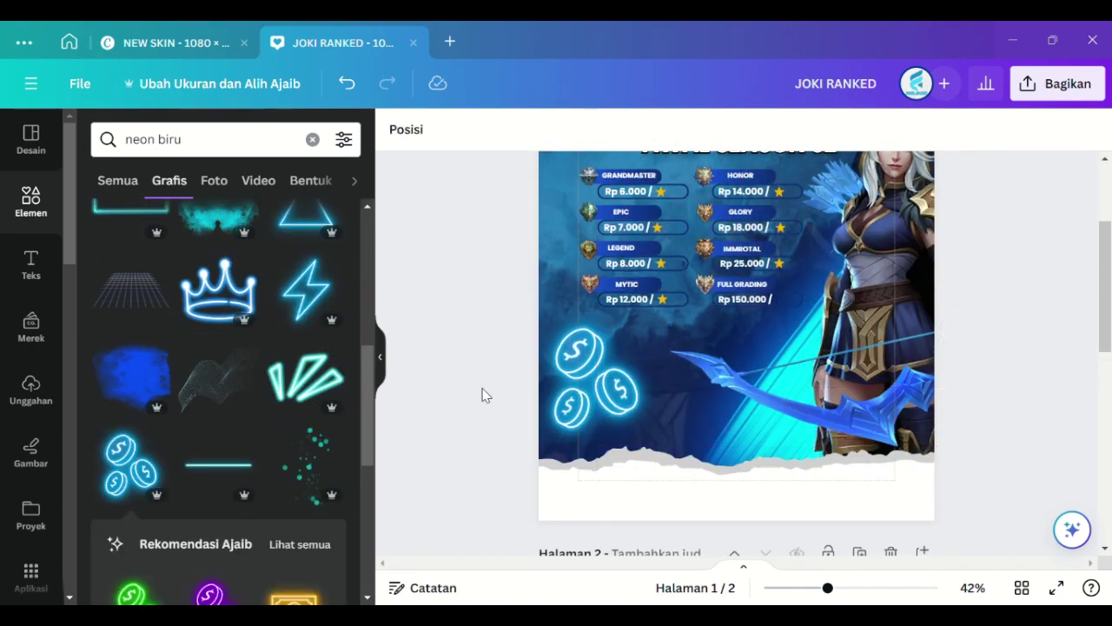
{"action": "scroll", "coordinate": [485, 395], "scroll_direction": "up", "scroll_amount": 2}
{"action": "left_click", "coordinate": [596, 430]}
{"action": "left_click", "coordinate": [477, 489]}
Step: Add the glowing blue light streak, centre it on the AWAL SEASON 32 subheading and layer it behind the text
{"action": "mouse_move", "coordinate": [828, 588]}
{"action": "left_mouse_down"}
{"action": "mouse_move", "coordinate": [800, 588]}
{"action": "mouse_move", "coordinate": [824, 588]}
{"action": "left_mouse_up"}
{"action": "scroll", "coordinate": [539, 452], "scroll_direction": "up", "scroll_amount": 2}
{"action": "scroll", "coordinate": [203, 321], "scroll_direction": "down", "scroll_amount": 5}
{"action": "left_click", "coordinate": [132, 376]}
{"action": "left_click_drag", "start_coordinate": [776, 435], "coordinate": [763, 374]}
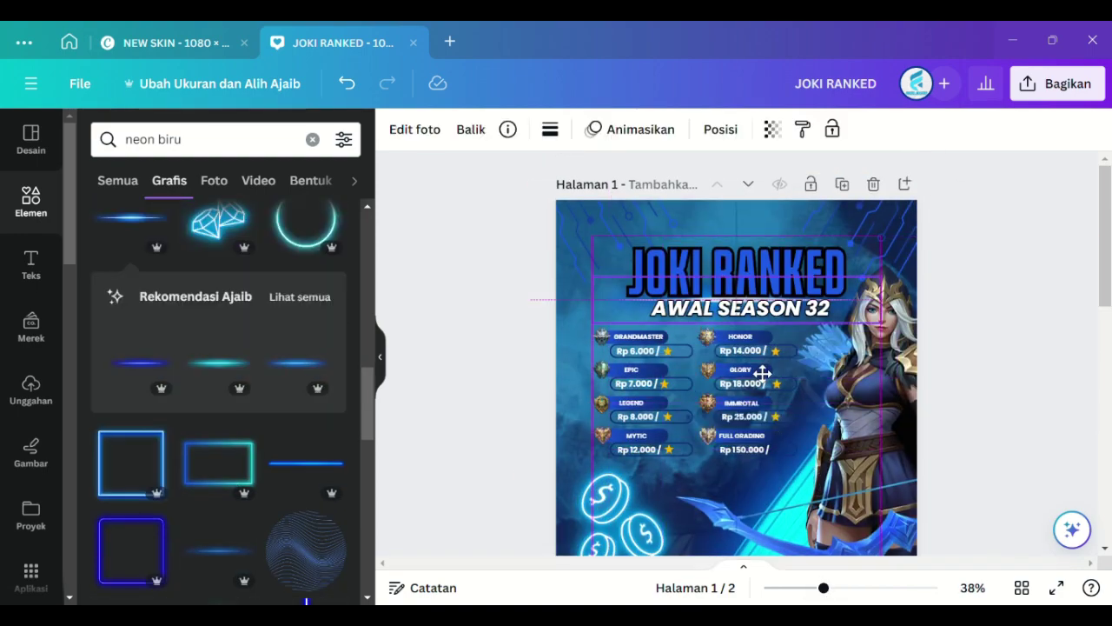
{"action": "left_click", "coordinate": [852, 589]}
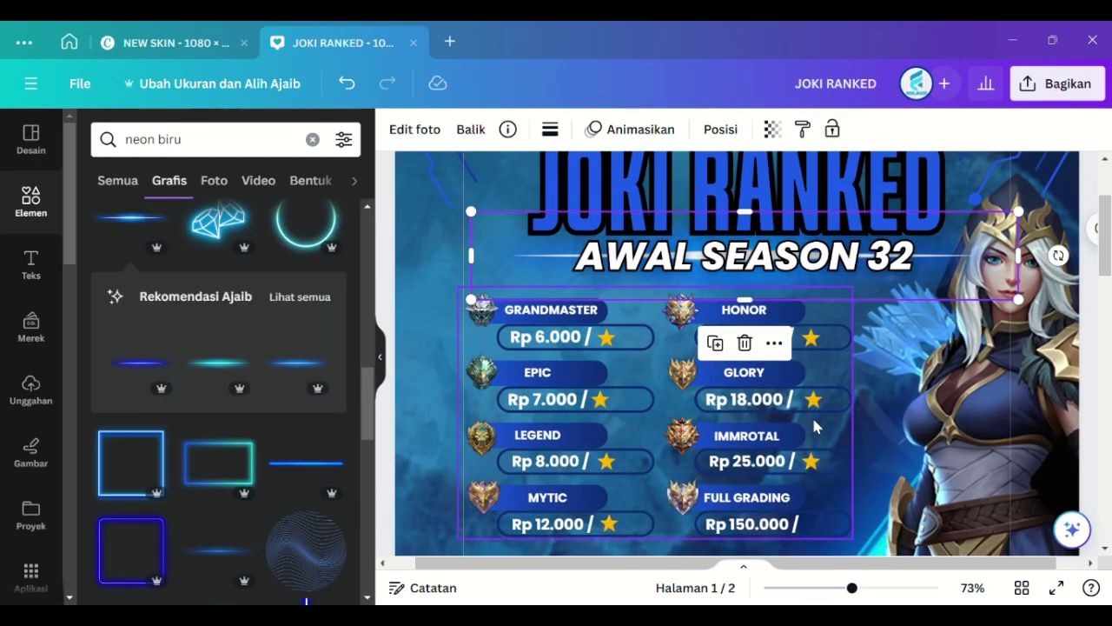
{"action": "left_click", "coordinate": [720, 128]}
{"action": "left_click_drag", "start_coordinate": [271, 432], "coordinate": [271, 431]}
{"action": "left_click_drag", "start_coordinate": [852, 588], "coordinate": [790, 588]}
{"action": "left_click", "coordinate": [869, 512]}
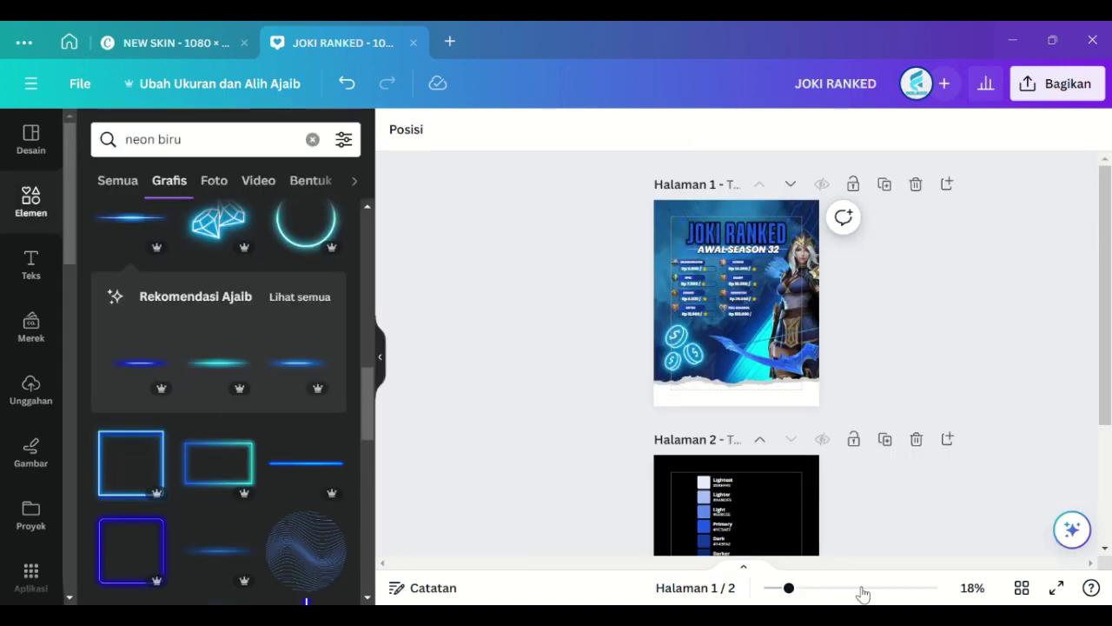
Step: Add the blue neon game controller graphic, shrink it and place it left of the JOKI RANKED title
{"action": "left_click", "coordinate": [824, 588]}
{"action": "scroll", "coordinate": [322, 408], "scroll_direction": "down", "scroll_amount": 10}
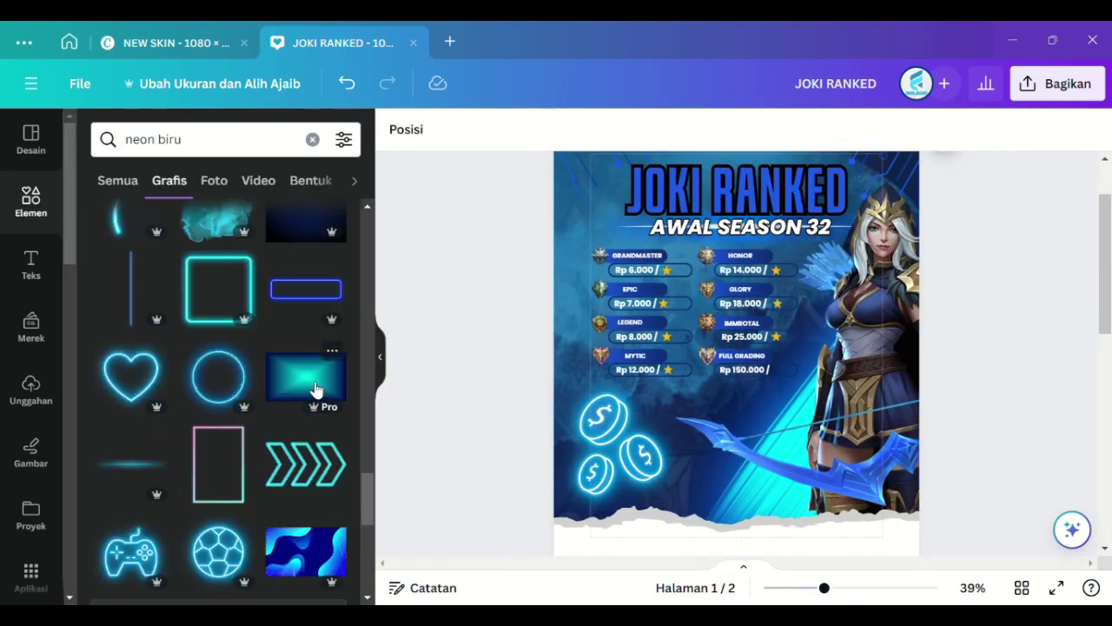
{"action": "scroll", "coordinate": [316, 389], "scroll_direction": "down", "scroll_amount": 3}
{"action": "left_click", "coordinate": [140, 299]}
{"action": "left_click_drag", "start_coordinate": [882, 284], "coordinate": [709, 498]}
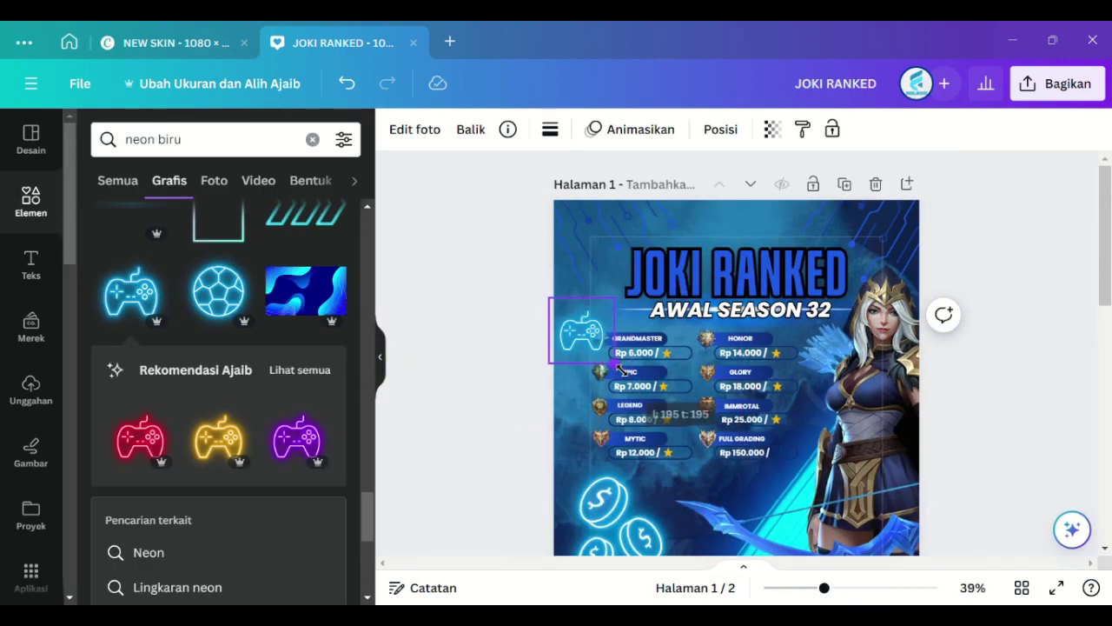
{"action": "left_click_drag", "start_coordinate": [610, 280], "coordinate": [629, 298]}
Step: Add the cyan glow graphic, enlarge it across the poster's lower part and layer it behind the torn paper
{"action": "scroll", "coordinate": [224, 325], "scroll_direction": "down", "scroll_amount": 8}
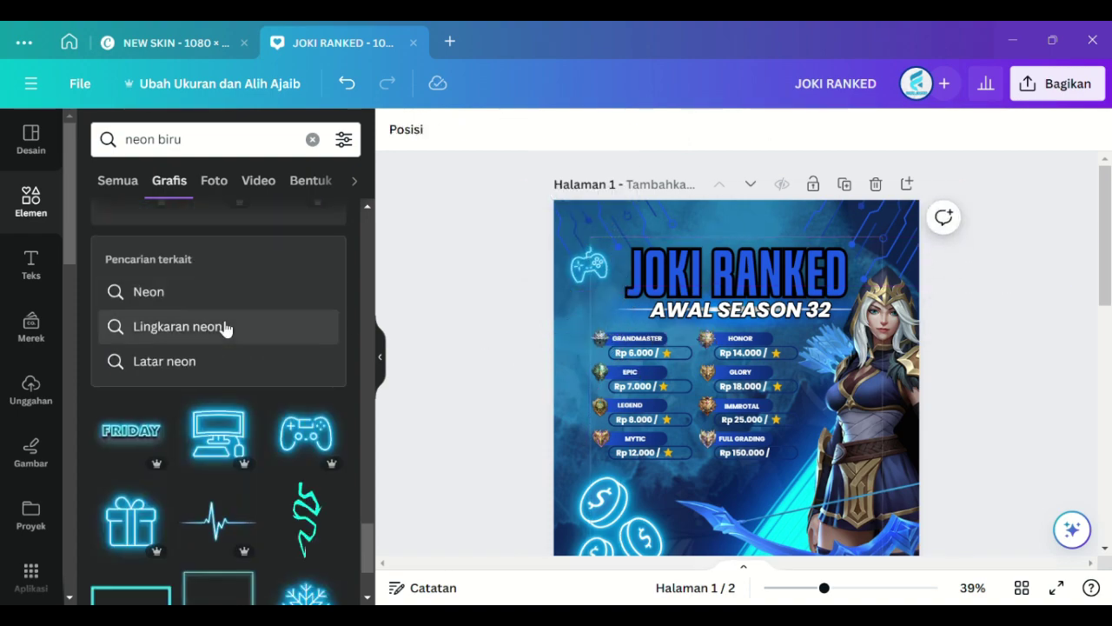
{"action": "scroll", "coordinate": [302, 397], "scroll_direction": "down", "scroll_amount": 3}
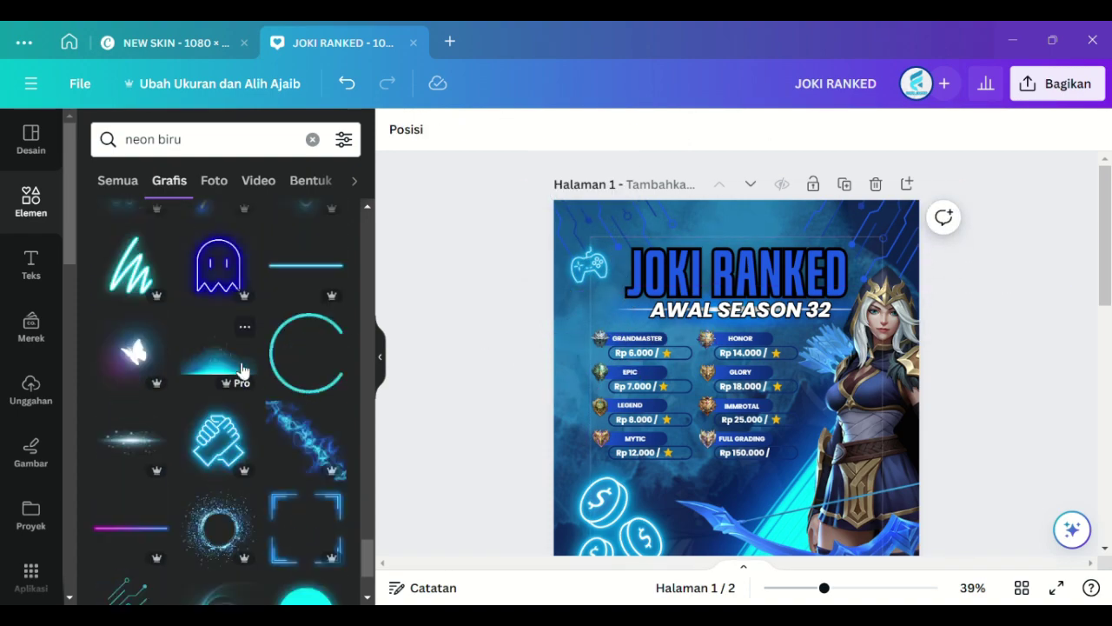
{"action": "left_click", "coordinate": [241, 370]}
{"action": "left_click_drag", "start_coordinate": [826, 491], "coordinate": [800, 415]}
{"action": "scroll", "coordinate": [813, 433], "scroll_direction": "down", "scroll_amount": 1}
{"action": "left_click_drag", "start_coordinate": [856, 341], "coordinate": [989, 409]}
{"action": "left_click_drag", "start_coordinate": [878, 379], "coordinate": [839, 492]}
{"action": "left_click", "coordinate": [721, 129]}
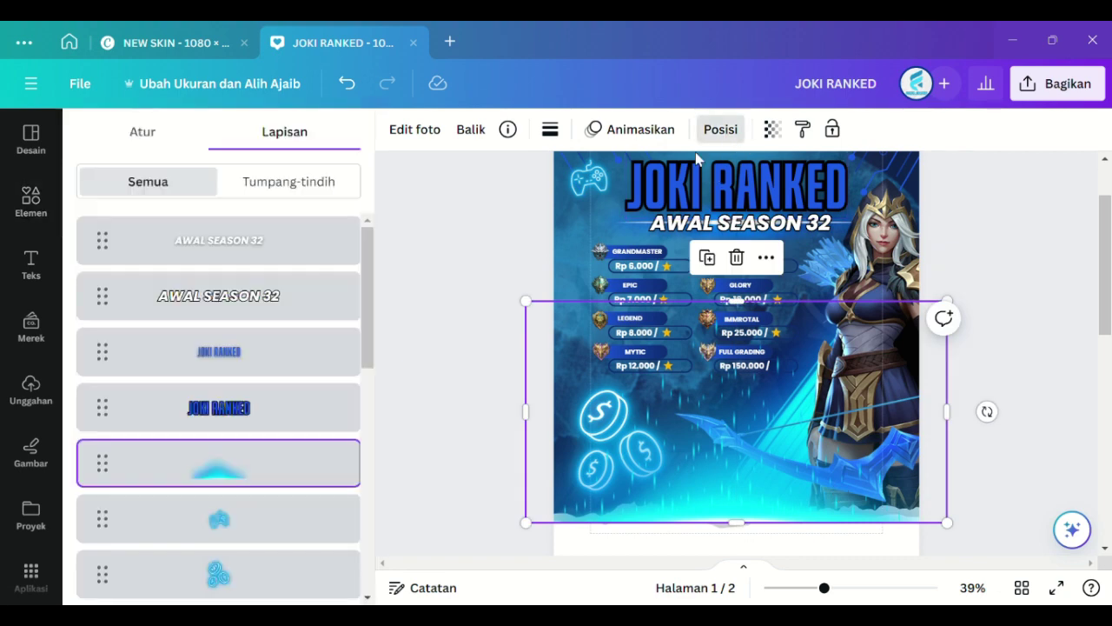
{"action": "left_click", "coordinate": [443, 370]}
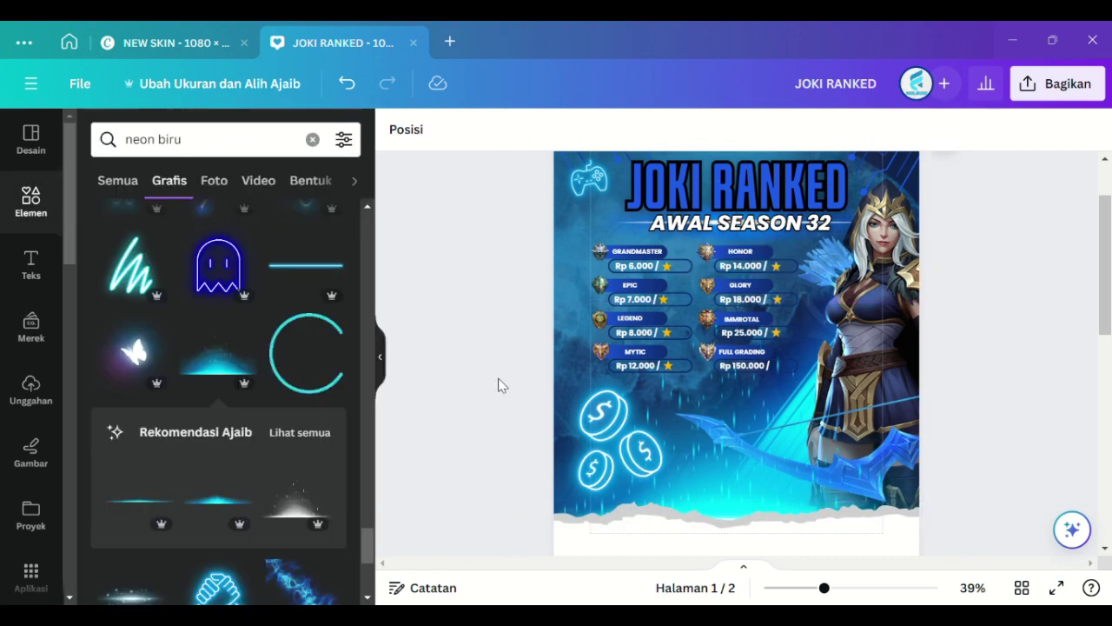
Step: Reposition the cyan glow and lower its upper edge to just below the price list, about 500 px high
{"action": "left_click_drag", "start_coordinate": [714, 469], "coordinate": [714, 474]}
{"action": "left_click", "coordinate": [721, 129]}
{"action": "scroll", "coordinate": [273, 414], "scroll_direction": "down", "scroll_amount": 1}
{"action": "mouse_move", "coordinate": [832, 485]}
{"action": "left_mouse_down"}
{"action": "mouse_move", "coordinate": [820, 472]}
{"action": "mouse_move", "coordinate": [836, 491]}
{"action": "left_mouse_up"}
{"action": "left_click_drag", "start_coordinate": [739, 312], "coordinate": [756, 378]}
{"action": "left_click", "coordinate": [498, 325]}
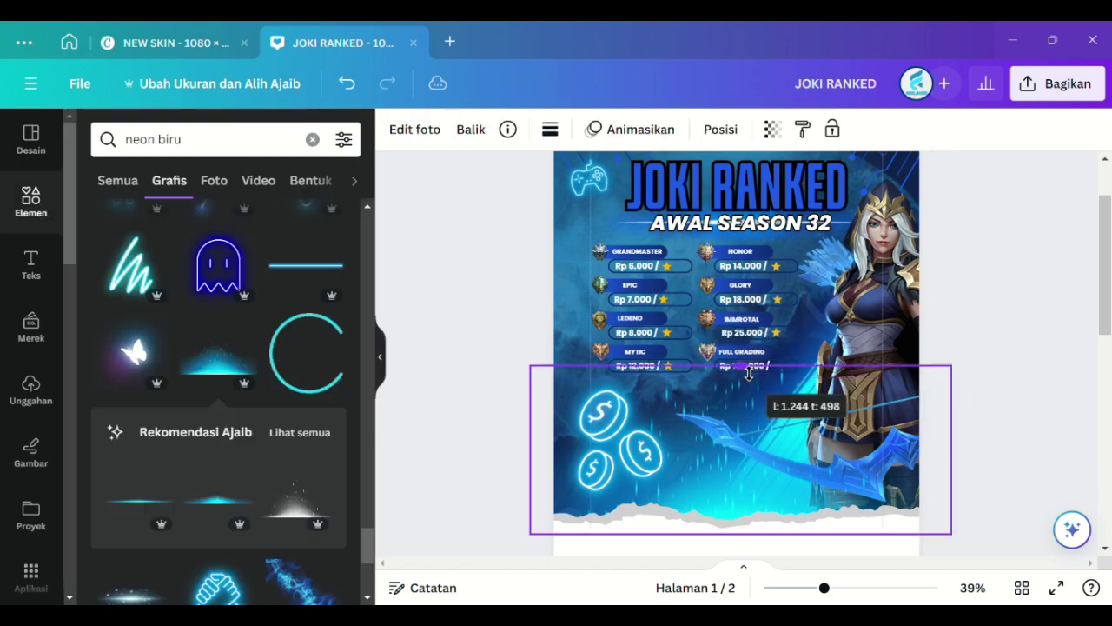
{"action": "left_click", "coordinate": [515, 354]}
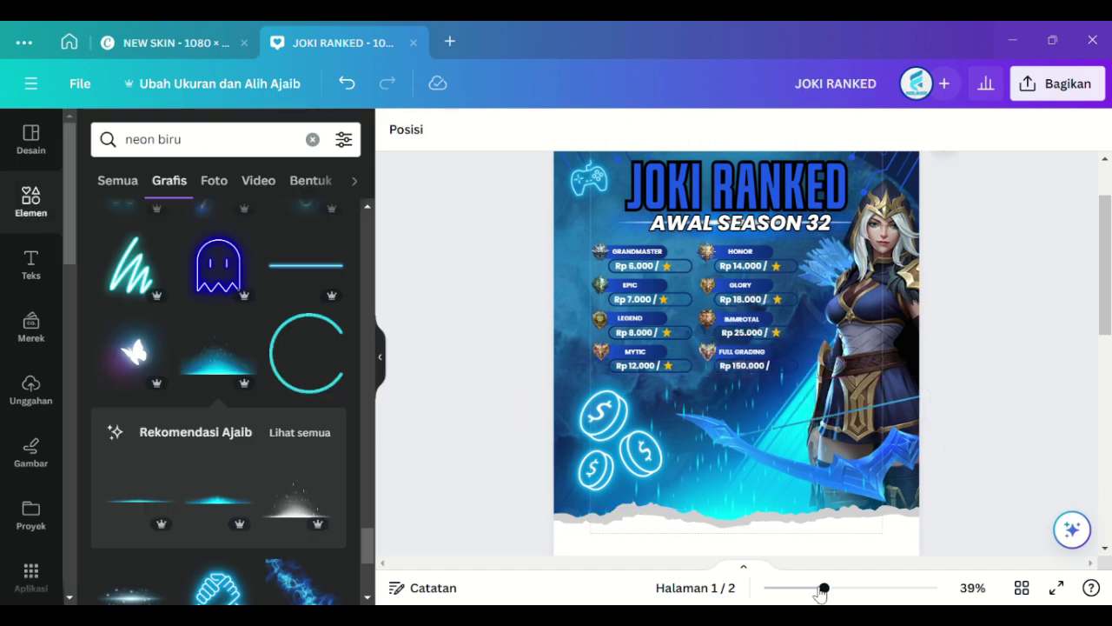
Step: Add the uploaded Mobile Legends logo to the poster and remove its black background
{"action": "left_click_drag", "start_coordinate": [823, 588], "coordinate": [812, 590]}
{"action": "left_click", "coordinate": [31, 390]}
{"action": "scroll", "coordinate": [148, 400], "scroll_direction": "down", "scroll_amount": 6}
{"action": "left_click", "coordinate": [140, 424]}
{"action": "left_click", "coordinate": [415, 129]}
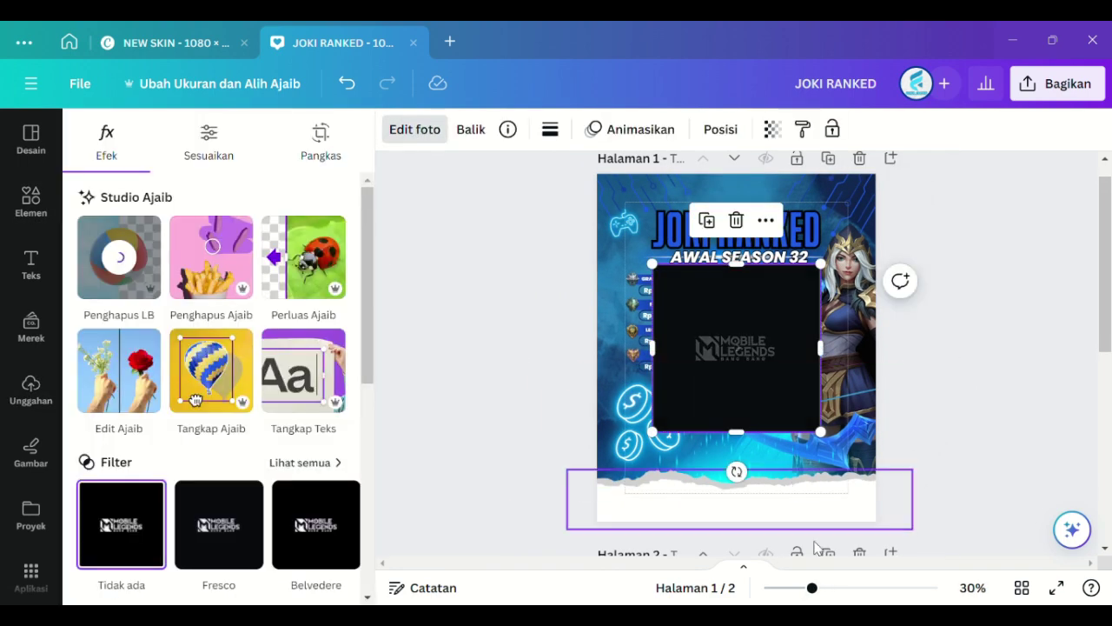
{"action": "left_click", "coordinate": [119, 258]}
{"action": "left_click", "coordinate": [292, 574]}
{"action": "scroll", "coordinate": [159, 441], "scroll_direction": "down", "scroll_amount": 1}
Step: Shrink the Mobile Legends logo and place it in the poster's upper-right corner
{"action": "left_click_drag", "start_coordinate": [753, 430], "coordinate": [904, 232]}
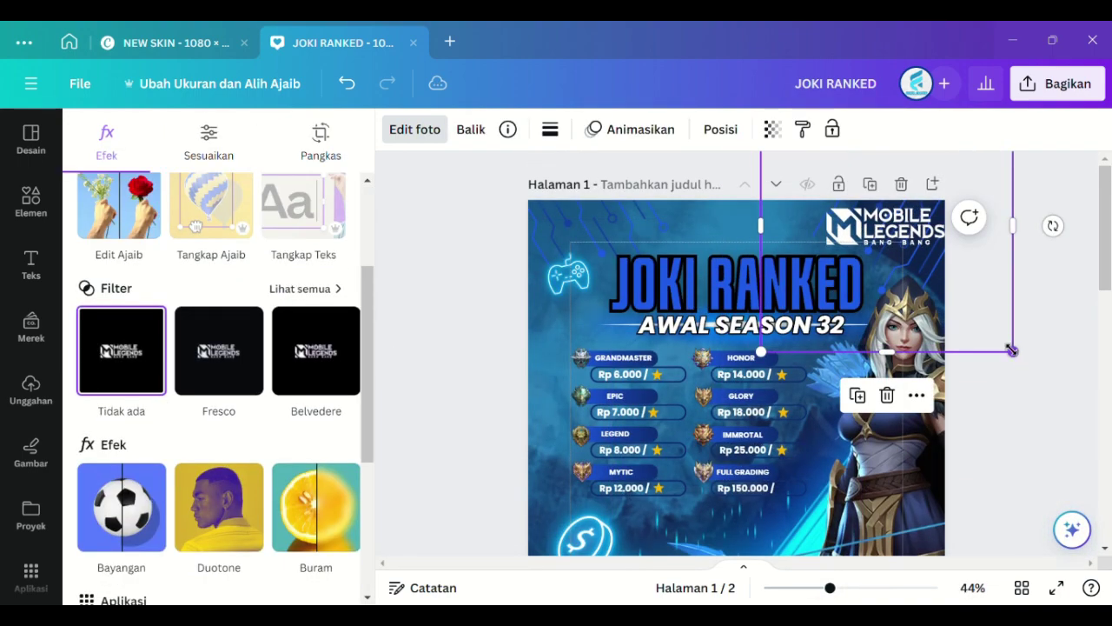
{"action": "left_click_drag", "start_coordinate": [1012, 350], "coordinate": [952, 290]}
{"action": "left_click_drag", "start_coordinate": [881, 199], "coordinate": [916, 213]}
{"action": "scroll", "coordinate": [906, 507], "scroll_direction": "up", "scroll_amount": 4}
{"action": "scroll", "coordinate": [904, 507], "scroll_direction": "up", "scroll_amount": 2}
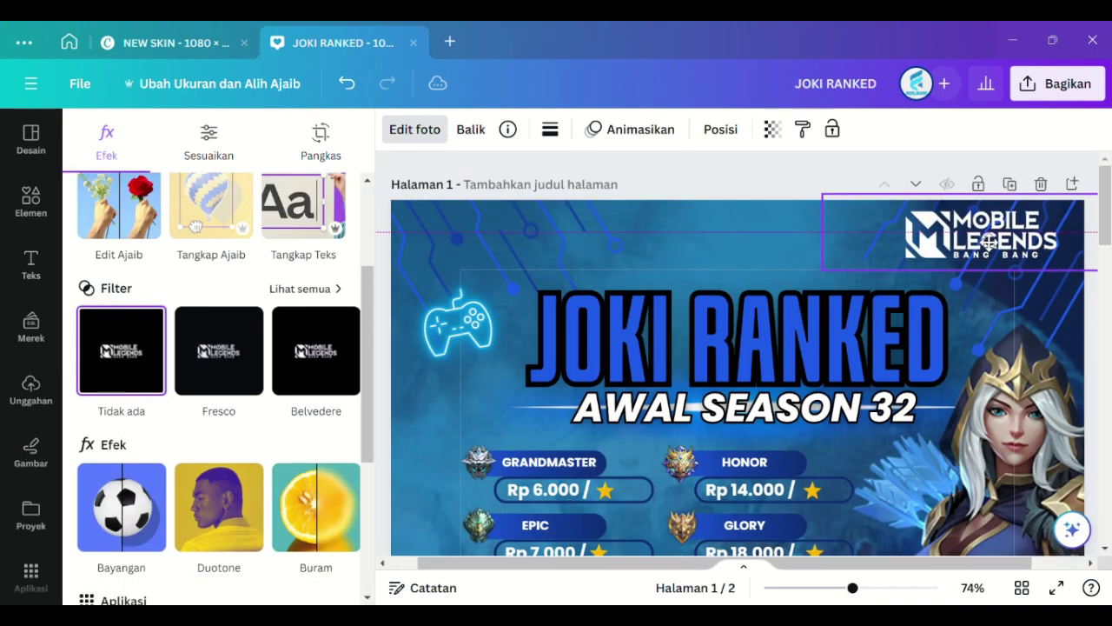
{"action": "left_click_drag", "start_coordinate": [839, 284], "coordinate": [830, 287]}
Step: Search the graphics library for "LOGO E SPORT"
{"action": "left_click", "coordinate": [31, 202]}
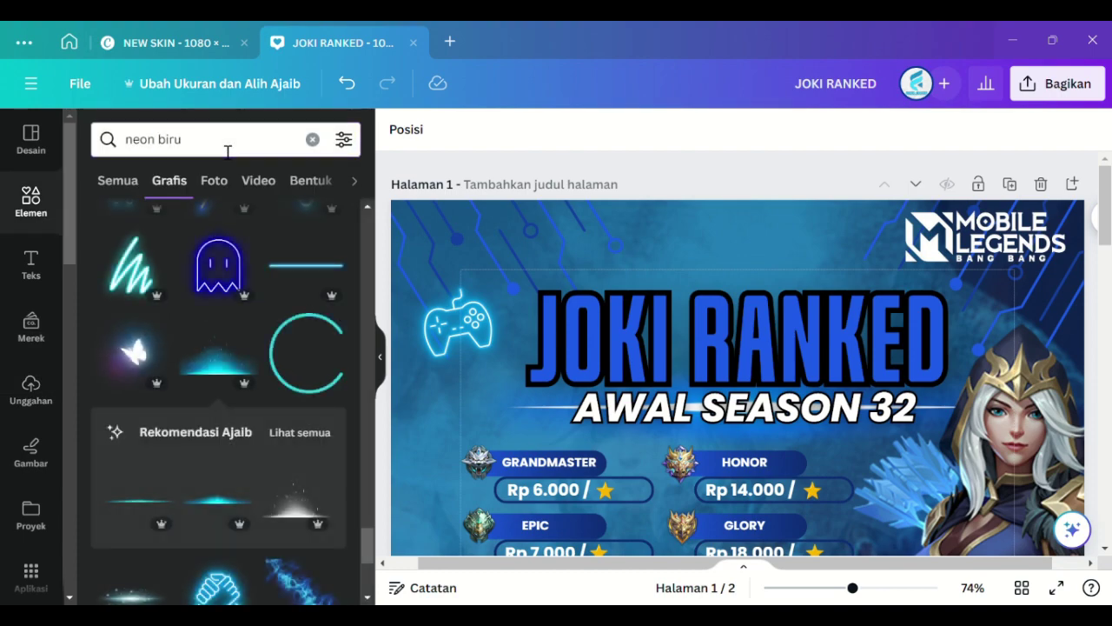
{"action": "double_click", "coordinate": [227, 153]}
{"action": "triple_click", "coordinate": [227, 153]}
{"action": "type", "text": "lo"}
{"action": "left_click", "coordinate": [195, 223]}
{"action": "left_click_drag", "start_coordinate": [618, 517], "coordinate": [614, 519]}
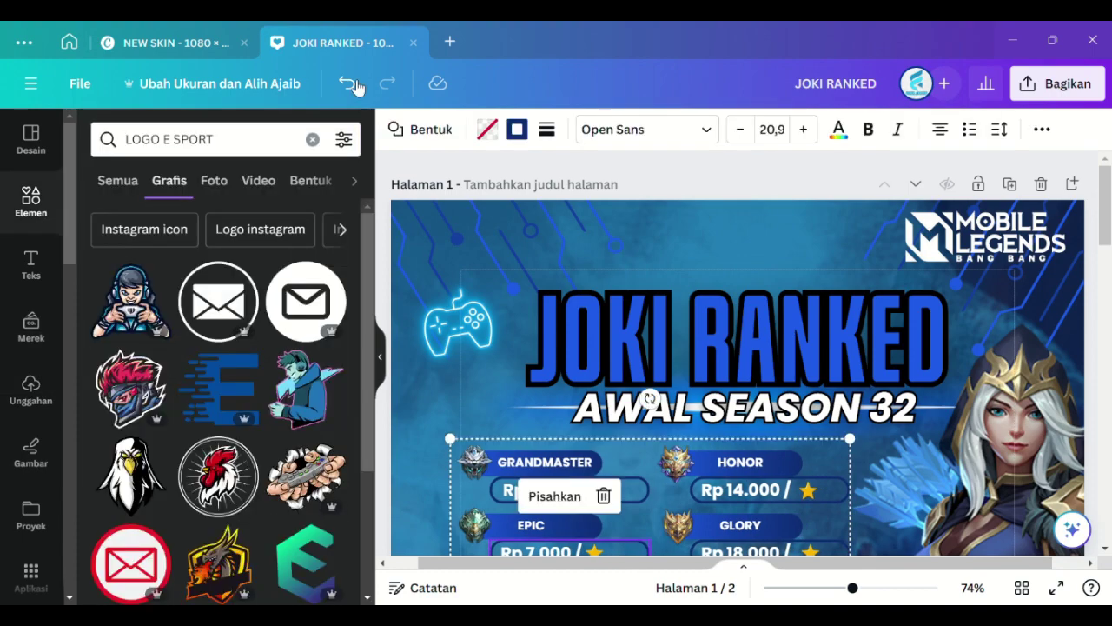
{"action": "left_click", "coordinate": [351, 84]}
Step: Add the gamer mascot logo, shrink it and place it in the poster's upper-left corner above the neon controller
{"action": "left_click", "coordinate": [131, 301]}
{"action": "left_click_drag", "start_coordinate": [735, 470], "coordinate": [613, 294]}
{"action": "left_click_drag", "start_coordinate": [918, 199], "coordinate": [660, 429]}
{"action": "left_click_drag", "start_coordinate": [626, 477], "coordinate": [716, 278]}
{"action": "left_click_drag", "start_coordinate": [747, 231], "coordinate": [592, 379]}
{"action": "left_click_drag", "start_coordinate": [536, 431], "coordinate": [485, 254]}
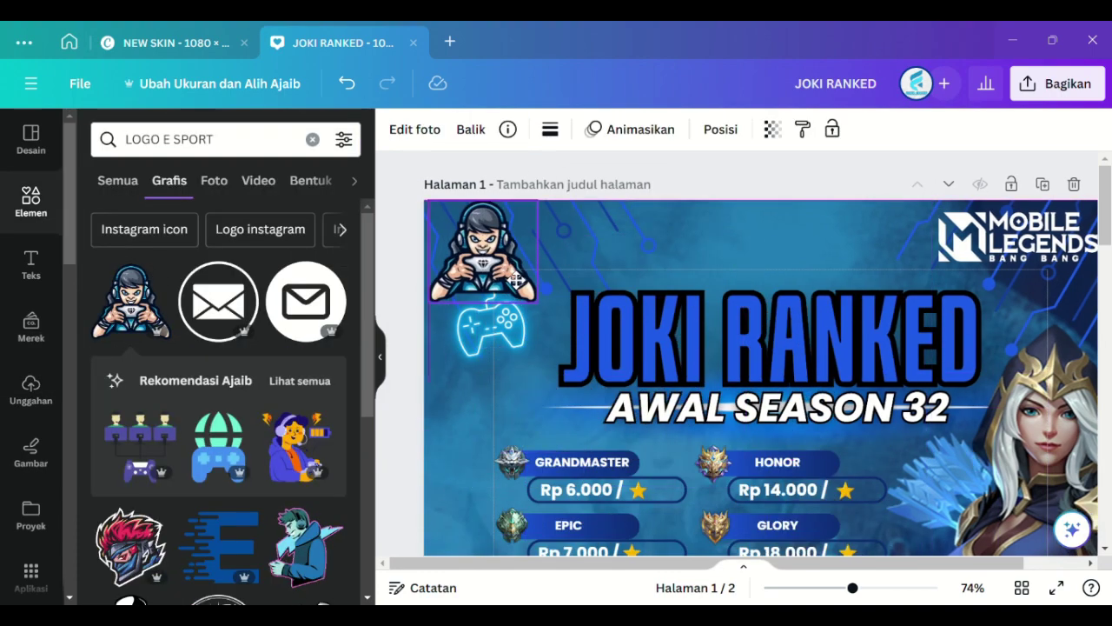
{"action": "left_click_drag", "start_coordinate": [533, 300], "coordinate": [518, 268]}
{"action": "mouse_move", "coordinate": [472, 258]}
{"action": "left_mouse_down"}
{"action": "mouse_move", "coordinate": [489, 255]}
{"action": "mouse_move", "coordinate": [472, 255]}
{"action": "left_mouse_up"}
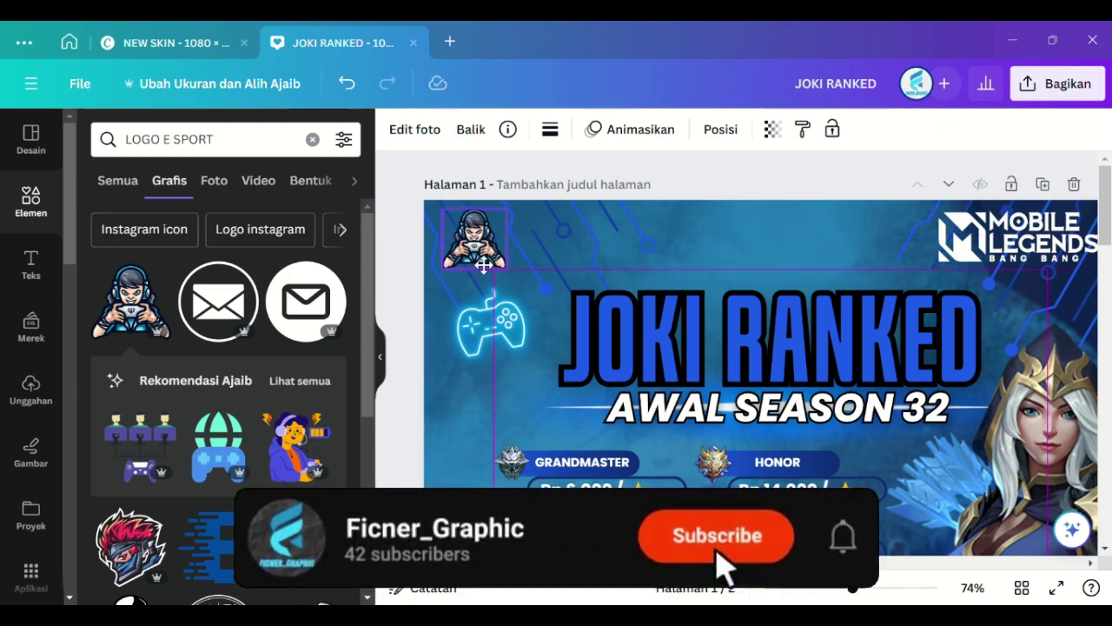
{"action": "left_click", "coordinate": [417, 300]}
Step: Paste the grouped contact row with Instagram, WhatsApp and website icons onto the white strip below the torn paper
{"action": "left_click_drag", "start_coordinate": [852, 589], "coordinate": [816, 588]}
{"action": "scroll", "coordinate": [512, 381], "scroll_direction": "down", "scroll_amount": 3}
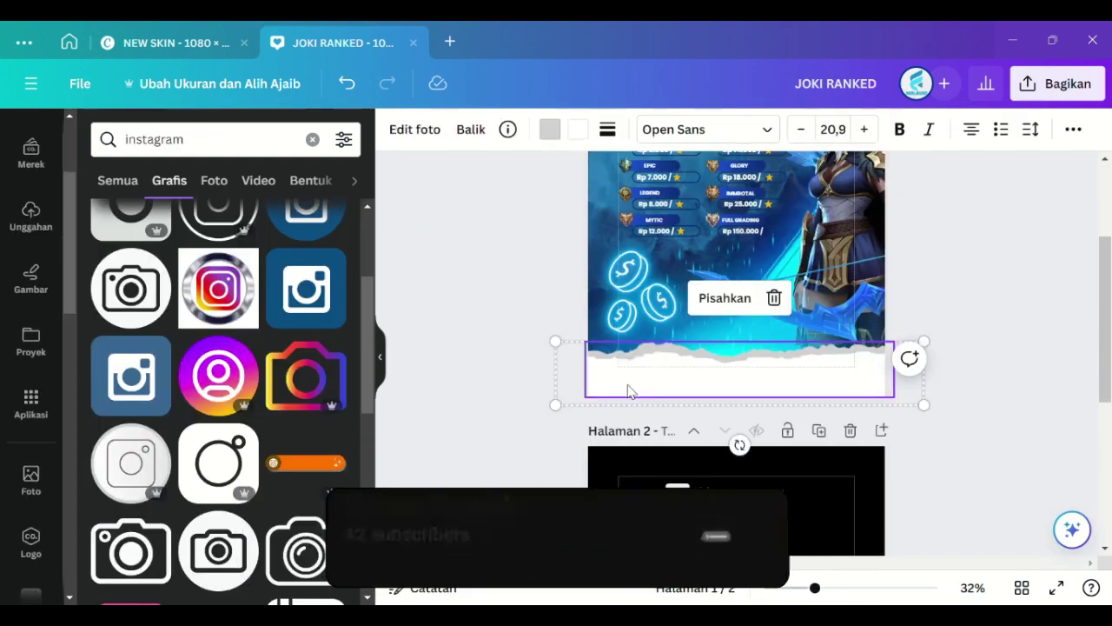
{"action": "right_click", "coordinate": [630, 383]}
{"action": "left_click", "coordinate": [677, 229]}
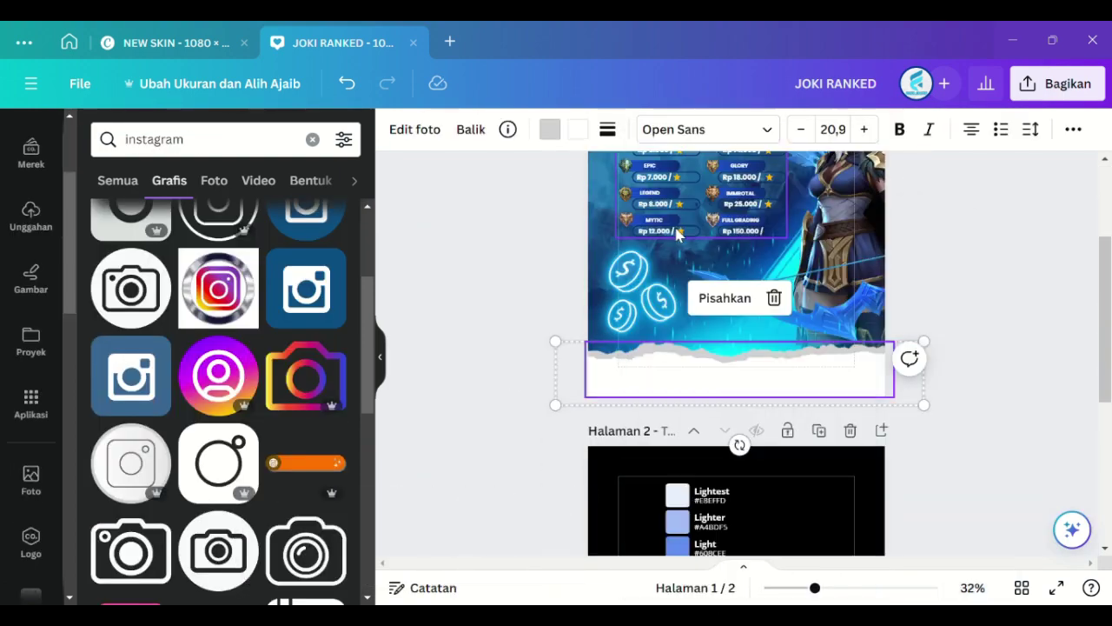
{"action": "left_click_drag", "start_coordinate": [754, 365], "coordinate": [757, 432]}
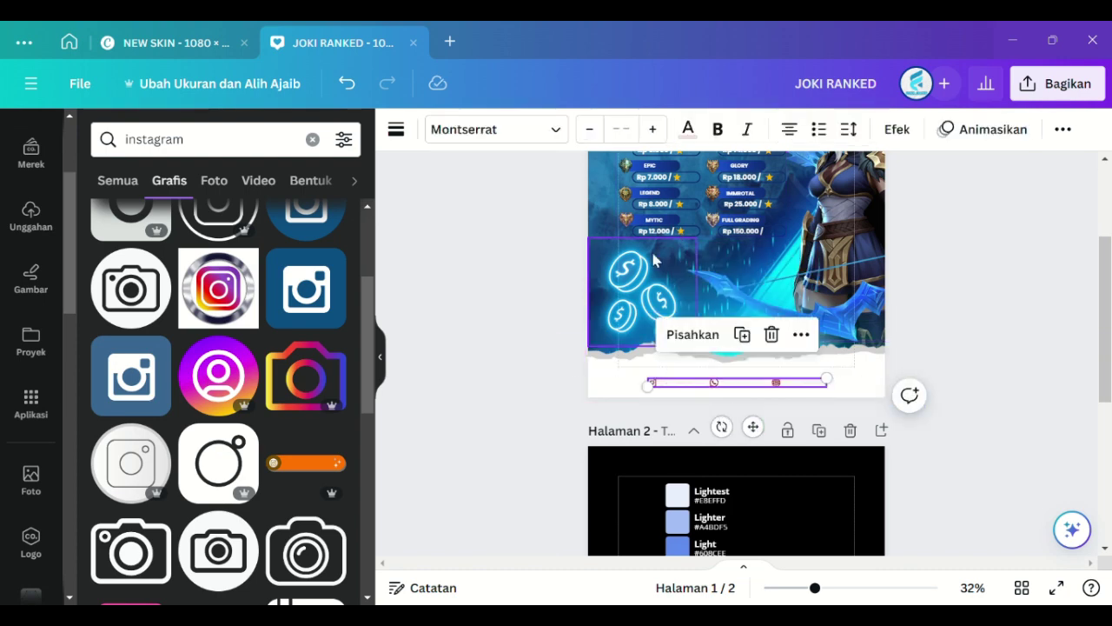
Step: Recolour all the dark red contact icons to the dark navy document colour
{"action": "left_click", "coordinate": [654, 387]}
{"action": "scroll", "coordinate": [726, 484], "scroll_direction": "up", "scroll_amount": 3}
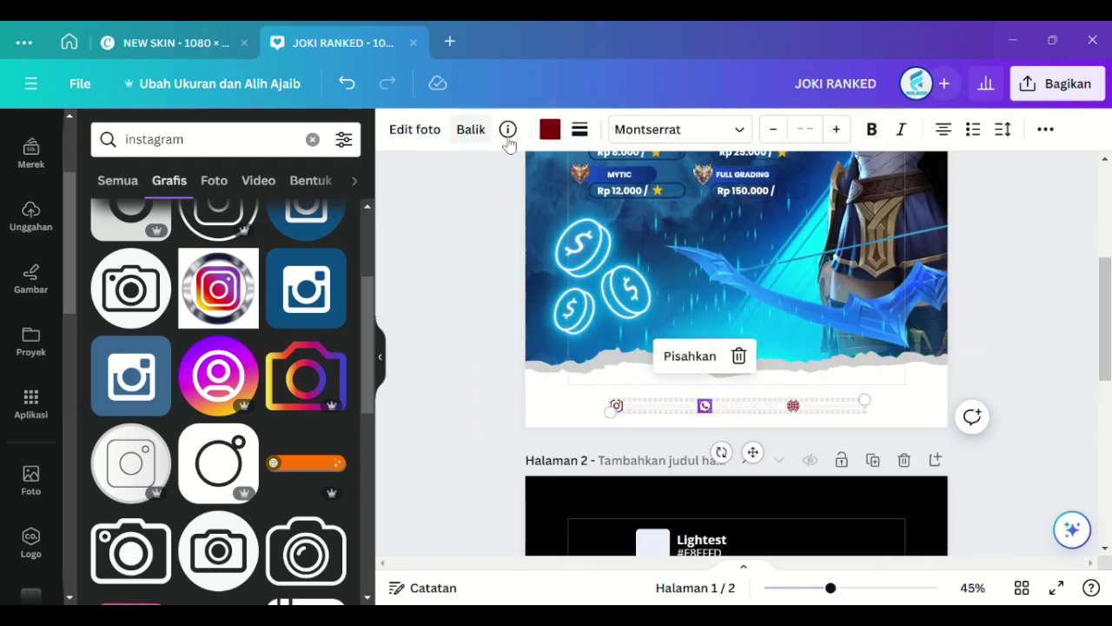
{"action": "left_click", "coordinate": [549, 128]}
{"action": "left_click", "coordinate": [187, 234]}
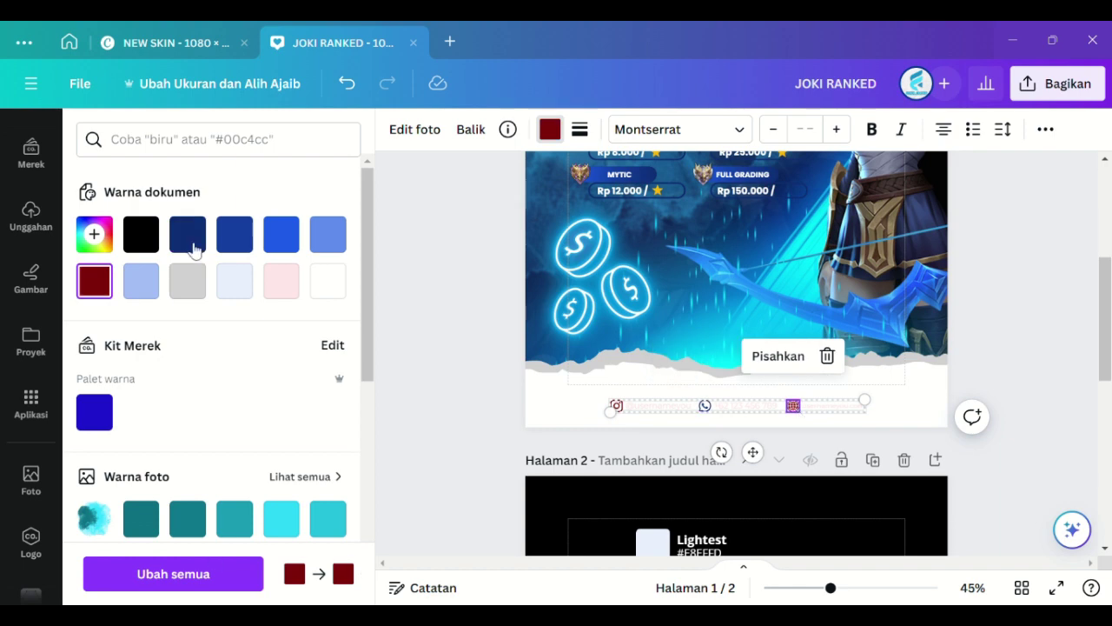
{"action": "left_click", "coordinate": [260, 574]}
Step: Enlarge the contact row to span nearly the poster's full width and centre it on the white strip
{"action": "left_click_drag", "start_coordinate": [697, 458], "coordinate": [756, 471]}
{"action": "left_click_drag", "start_coordinate": [554, 403], "coordinate": [533, 401]}
{"action": "left_click_drag", "start_coordinate": [748, 470], "coordinate": [759, 470]}
{"action": "left_click_drag", "start_coordinate": [544, 403], "coordinate": [528, 401]}
{"action": "left_click_drag", "start_coordinate": [746, 466], "coordinate": [755, 462]}
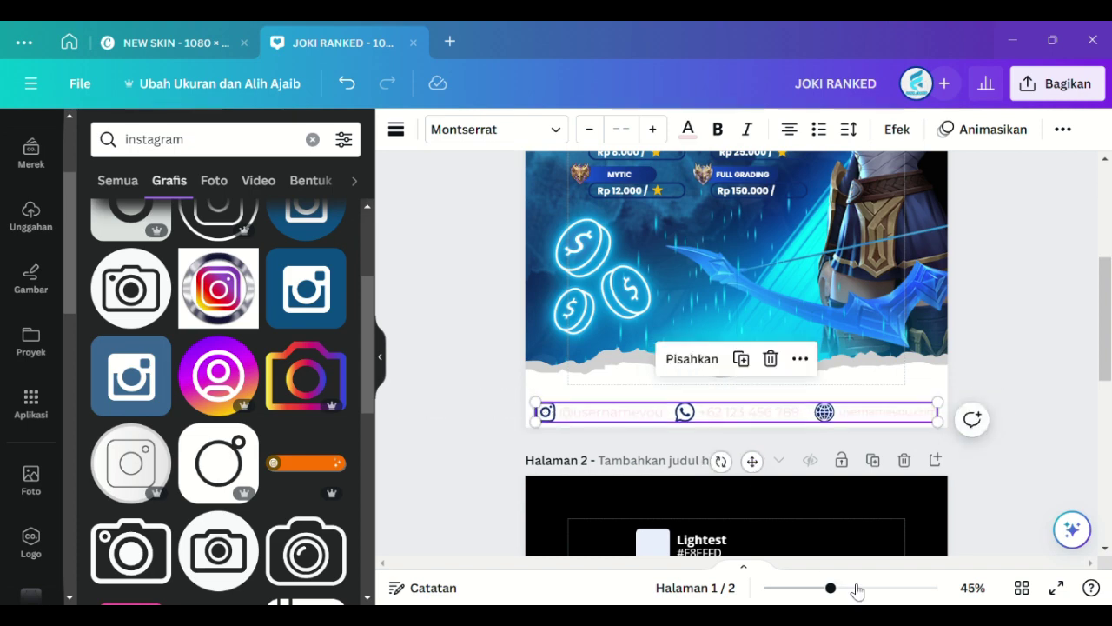
Step: Recolour the Instagram username, WhatsApp number and website texts in the contact row to the dark blue document colour
{"action": "left_click", "coordinate": [857, 589]}
{"action": "left_click_drag", "start_coordinate": [752, 534], "coordinate": [746, 494]}
{"action": "left_click_drag", "start_coordinate": [856, 588], "coordinate": [836, 589]}
{"action": "left_click", "coordinate": [630, 397]}
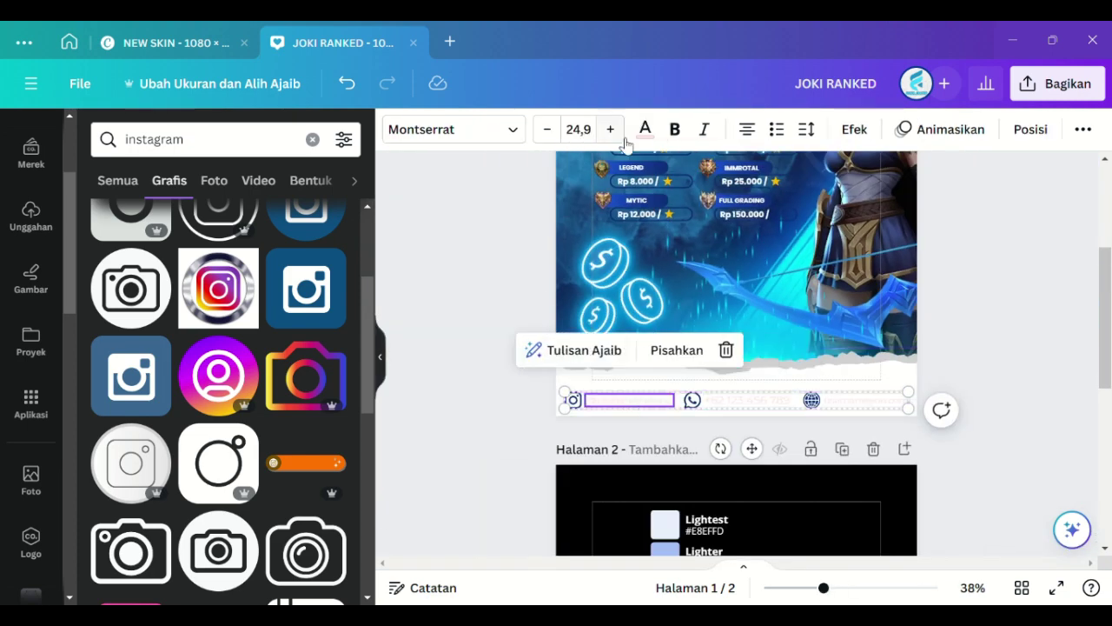
{"action": "left_click", "coordinate": [645, 129]}
{"action": "left_click", "coordinate": [281, 233]}
{"action": "left_click", "coordinate": [749, 403]}
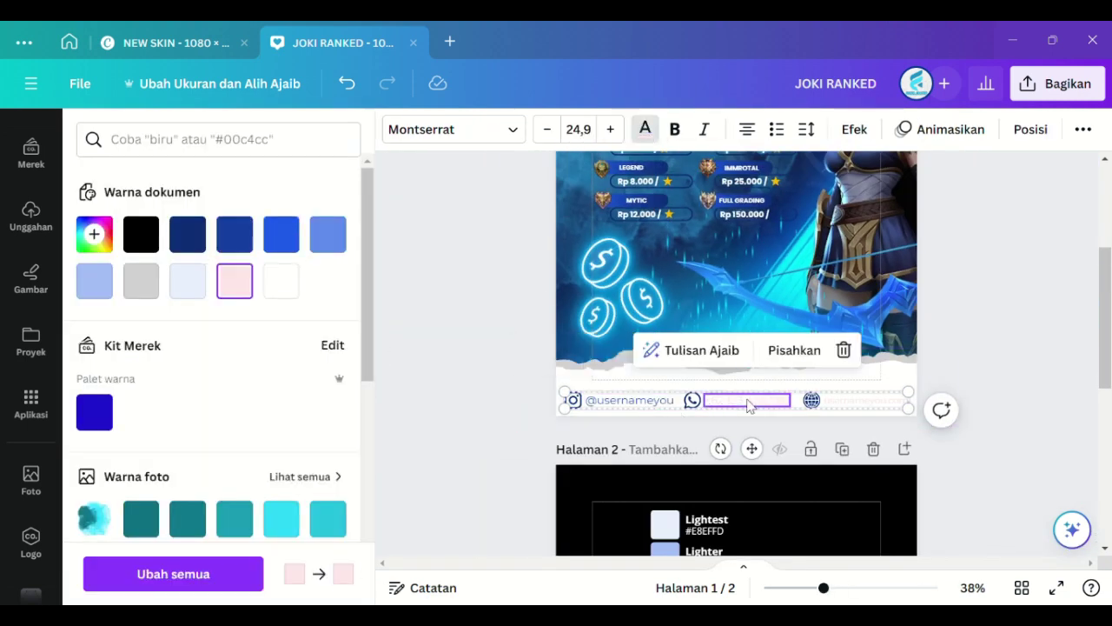
{"action": "left_click", "coordinate": [855, 404]}
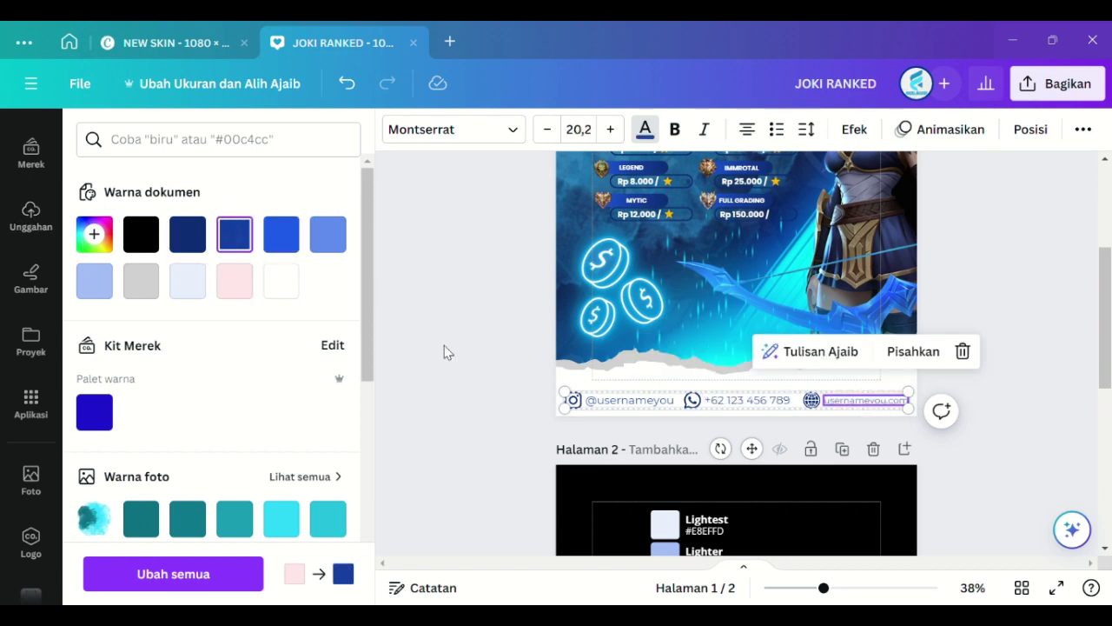
{"action": "left_click", "coordinate": [445, 351]}
Step: Lower the torn-paper strip at the poster's bottom edge so it sits closer around the contact row
{"action": "scroll", "coordinate": [803, 546], "scroll_direction": "down", "scroll_amount": 3}
{"action": "scroll", "coordinate": [795, 455], "scroll_direction": "up", "scroll_amount": 5}
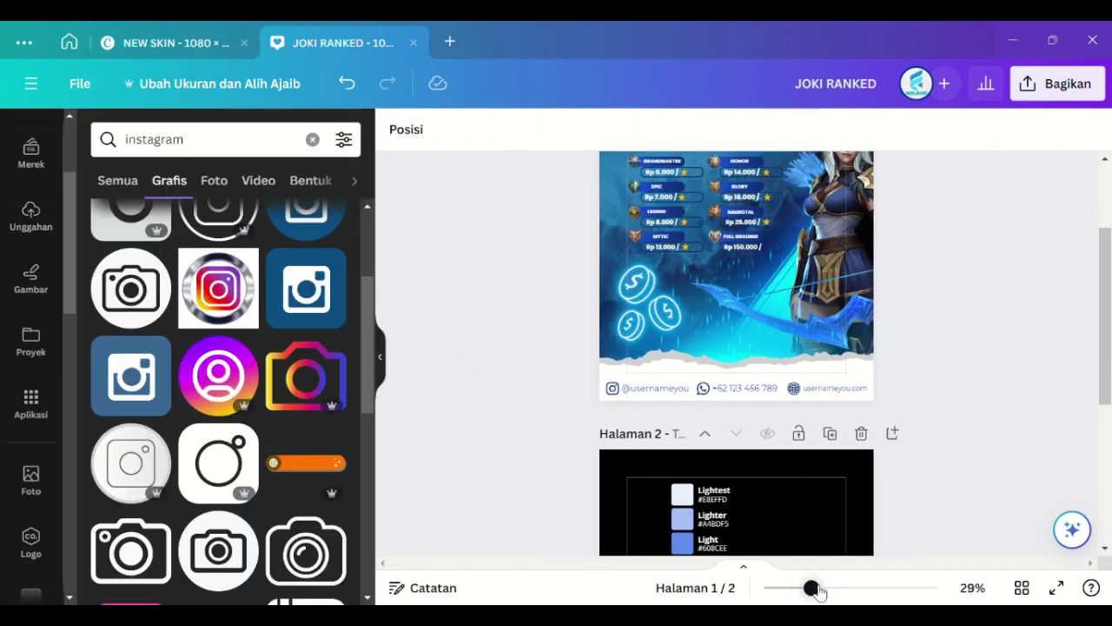
{"action": "left_click", "coordinate": [789, 410]}
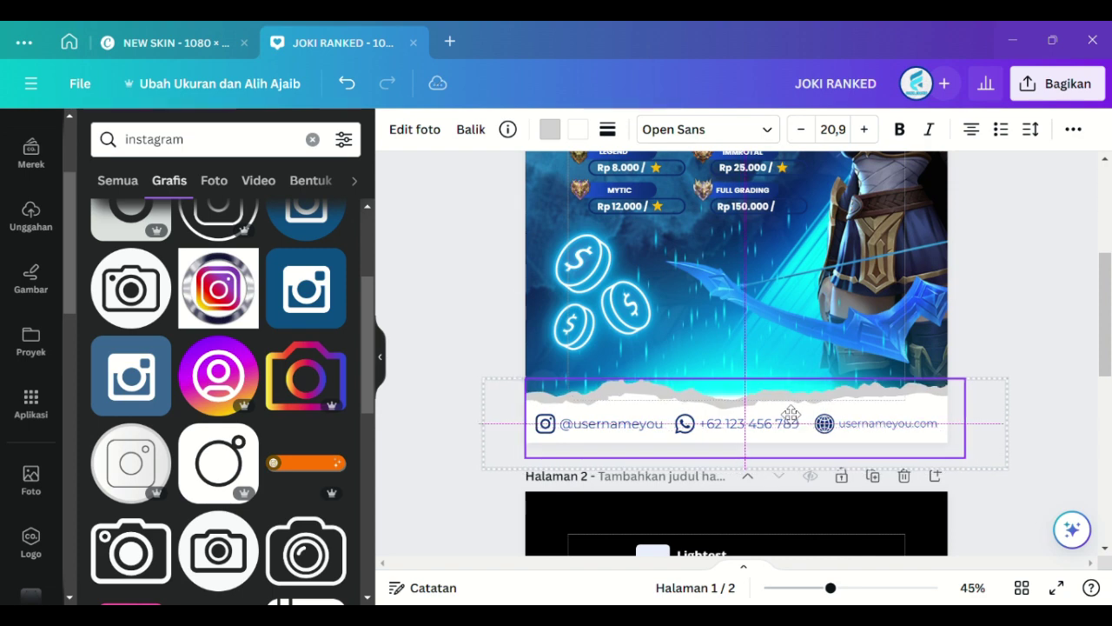
{"action": "left_click", "coordinate": [733, 301]}
{"action": "left_click", "coordinate": [484, 325]}
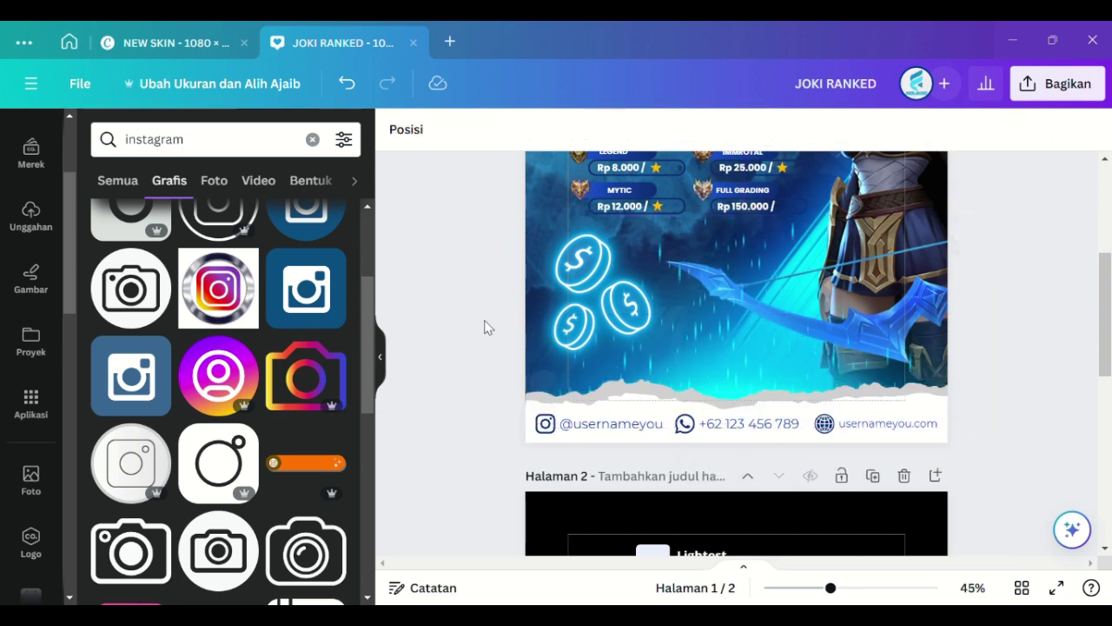
Step: Shift the three neon dollar coins slightly down and inward, nearer the torn-paper edge
{"action": "left_click", "coordinate": [548, 325]}
{"action": "left_click", "coordinate": [513, 448]}
{"action": "scroll", "coordinate": [514, 450], "scroll_direction": "down", "scroll_amount": 3}
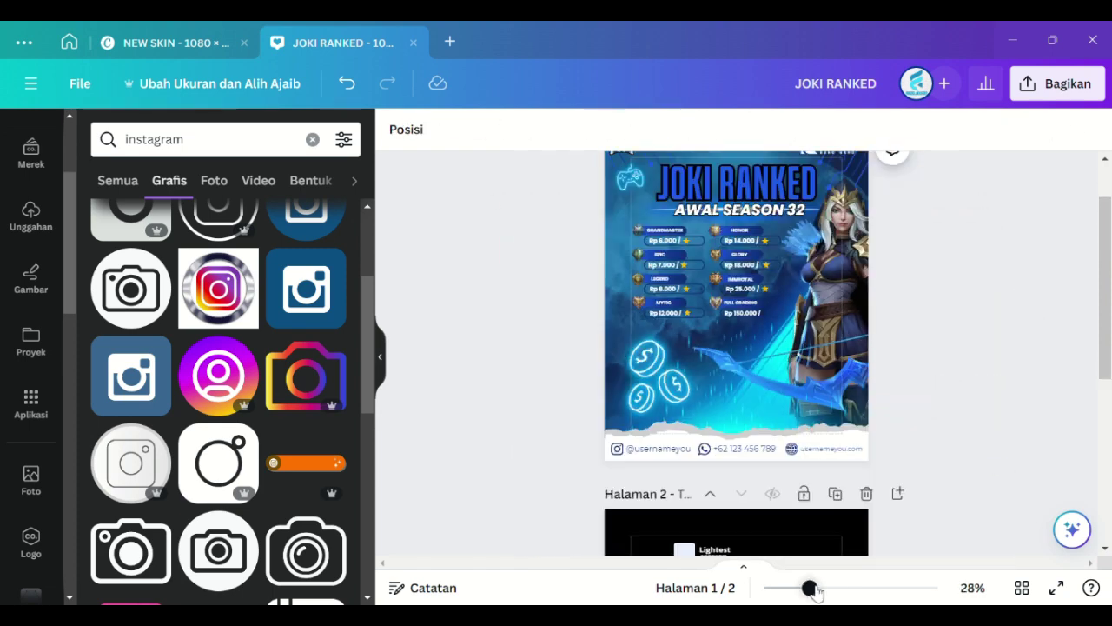